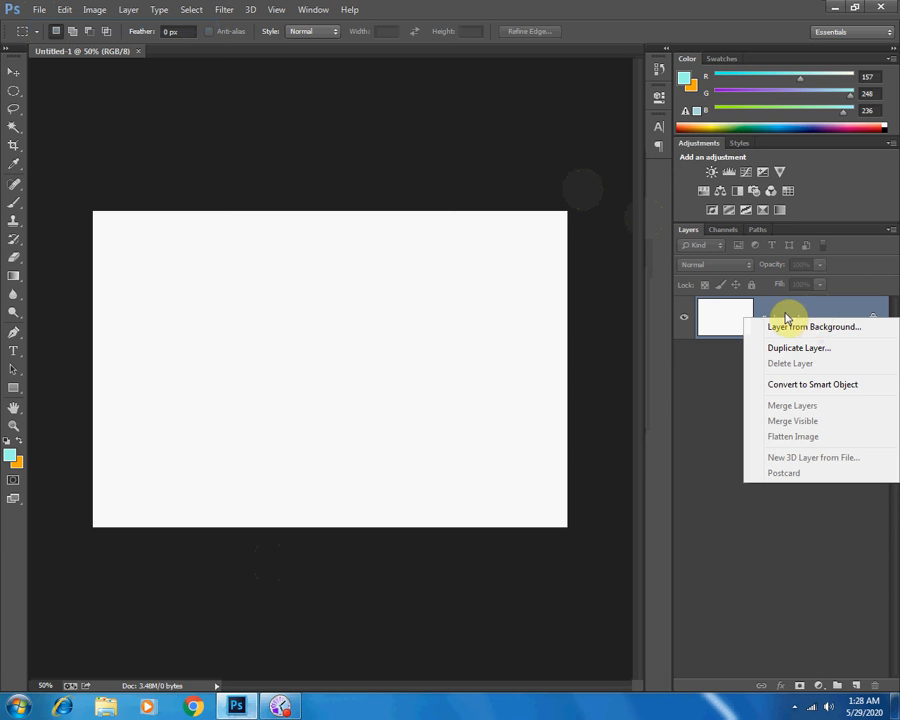
# Close the blank untitled document.
pyautogui.click(726, 357)
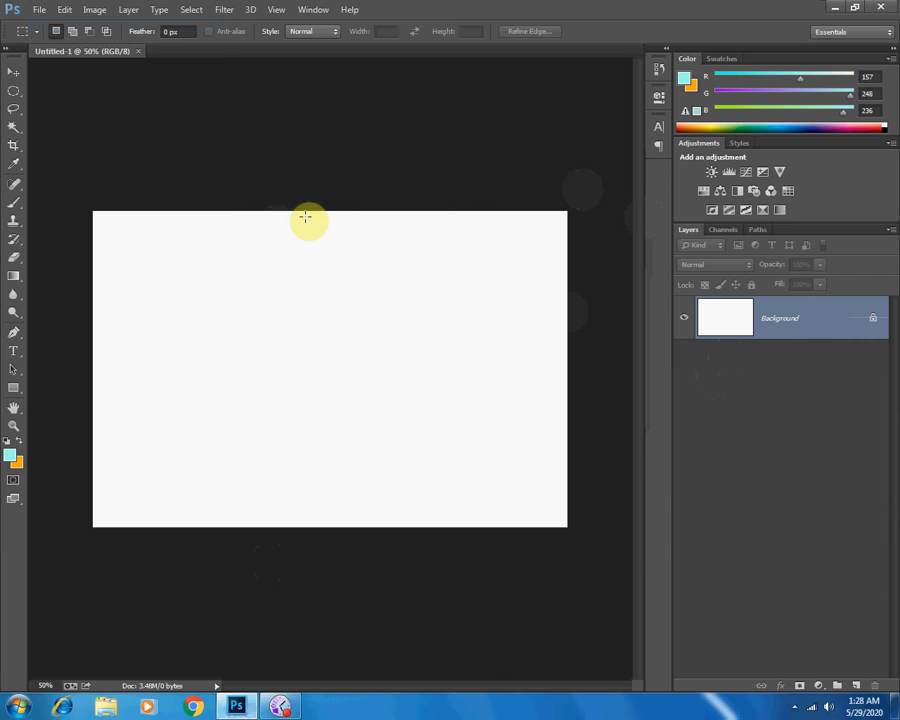
pyautogui.hotkey('ctrl', '+')
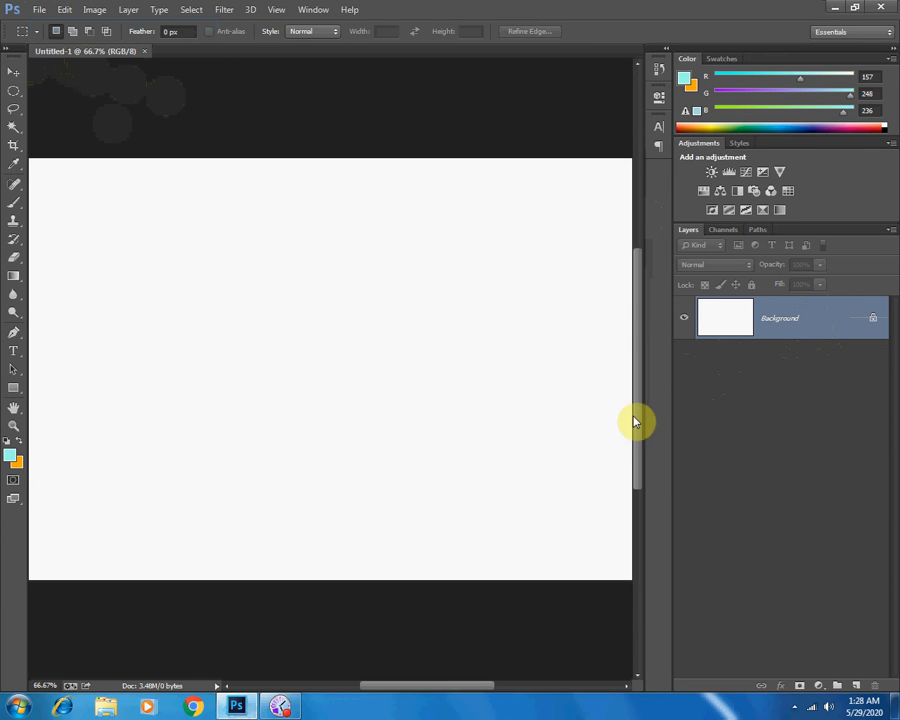
pyautogui.click(145, 52)
# Open the unspl2 image from the Geallary folder.
pyautogui.click(37, 11)
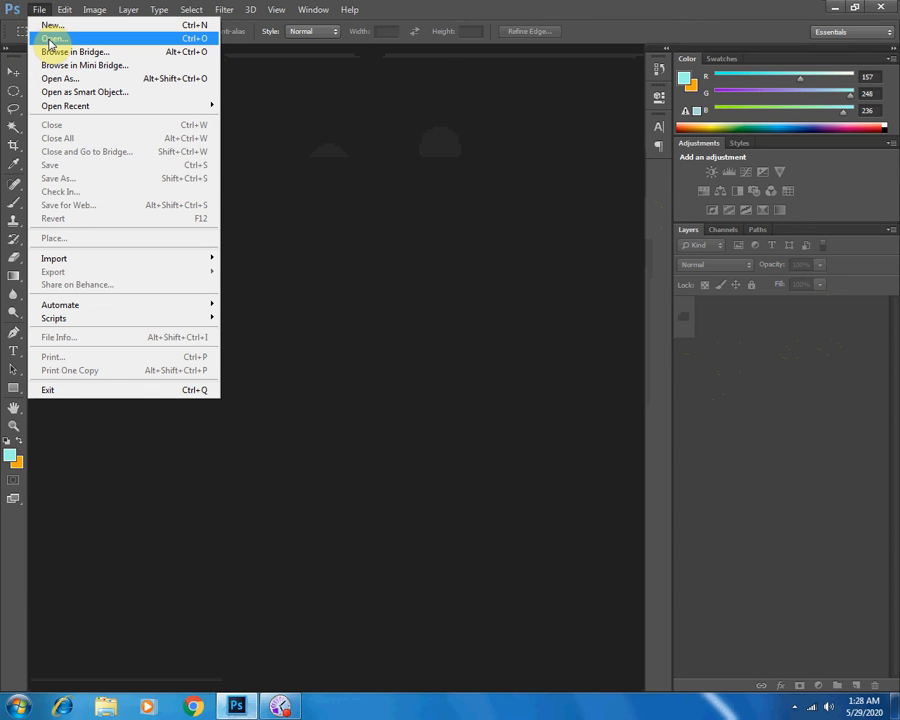
pyautogui.click(49, 39)
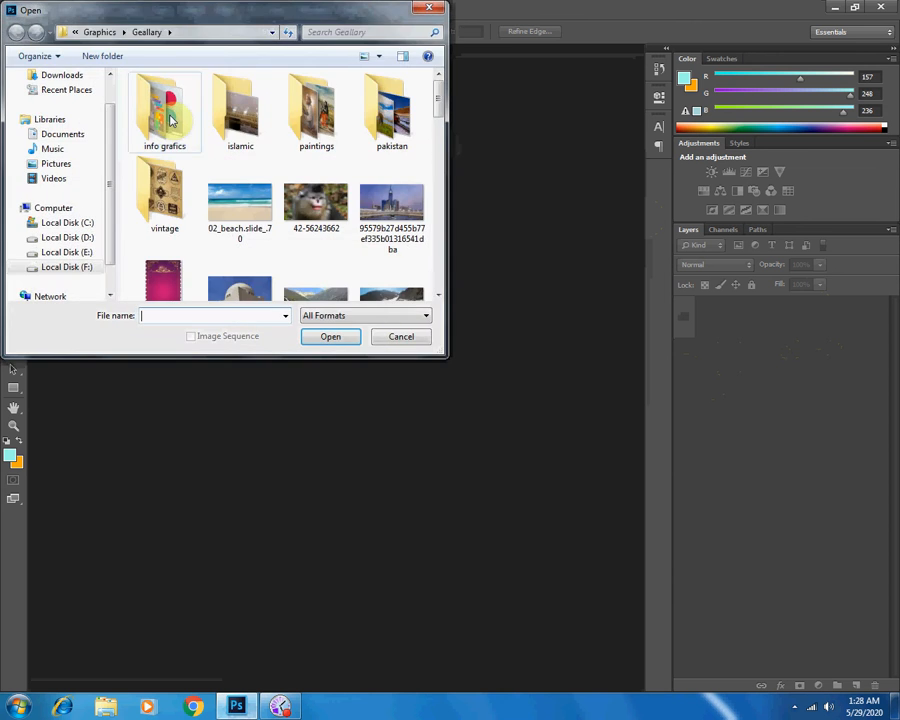
pyautogui.moveTo(440, 108); pyautogui.dragTo(412, 282)
pyautogui.click(308, 218)
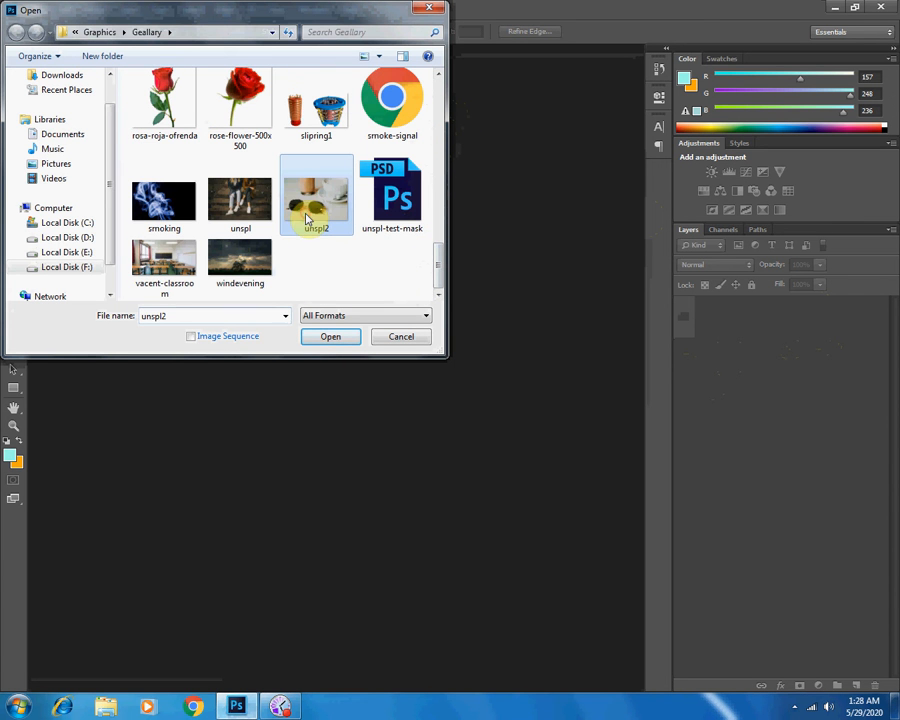
pyautogui.click(327, 338)
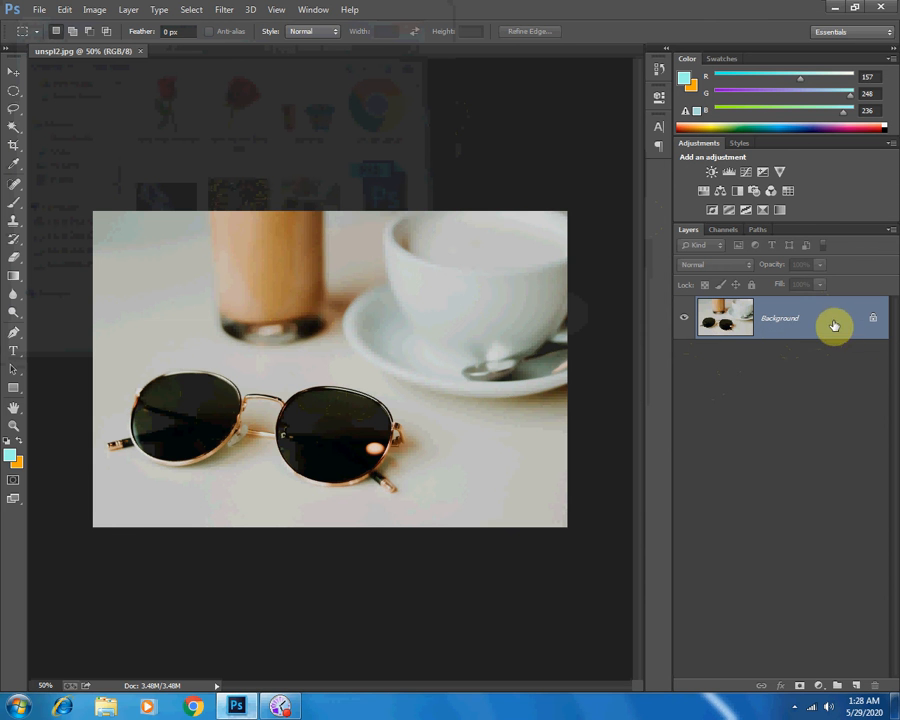
# Convert the locked Background into the regular layer Layer 0 and duplicate it twice.
pyautogui.doubleClick(797, 319)
pyautogui.click(589, 227)
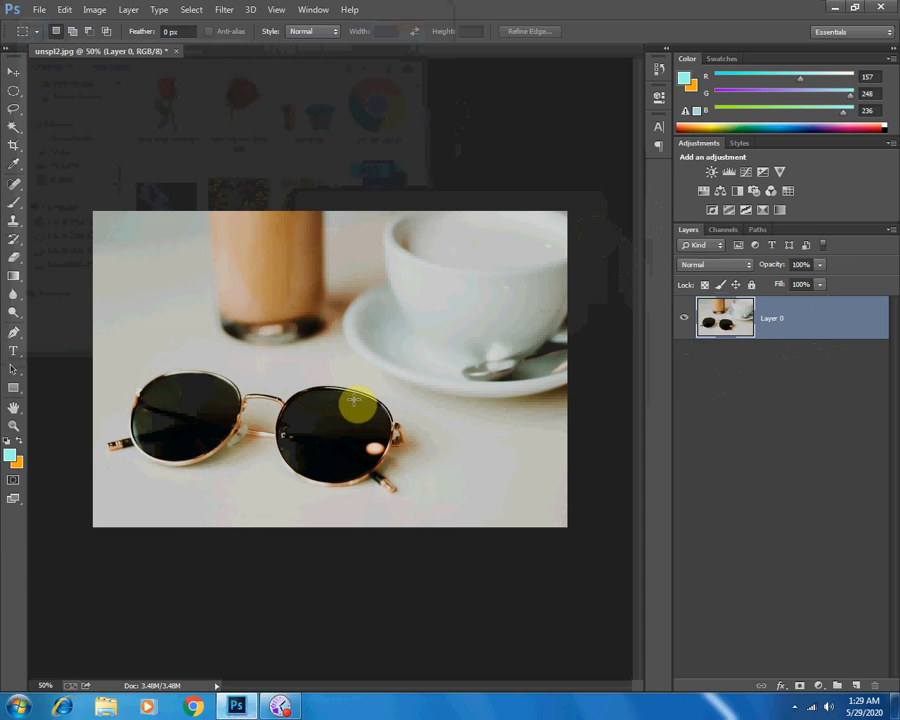
pyautogui.hotkey('ctrl', '+')
pyautogui.moveTo(427, 687); pyautogui.dragTo(404, 687)
pyautogui.hotkey('ctrl', '+')
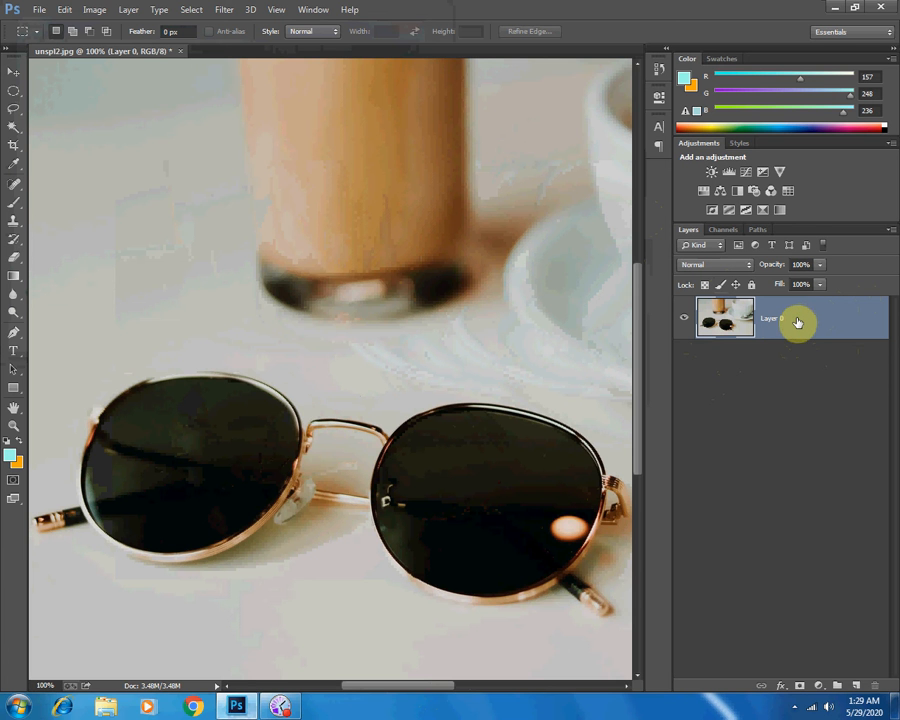
pyautogui.hotkey('ctrl', '+')
pyautogui.hotkey('ctrl', '-')
pyautogui.hotkey('ctrl', '-')
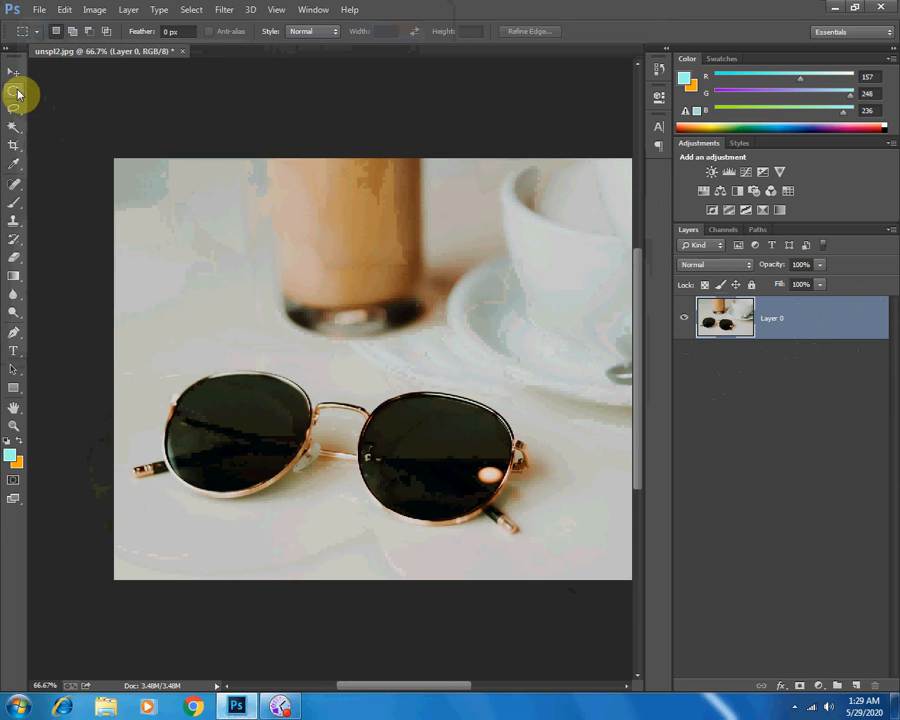
pyautogui.hotkey('ctrl', 'j')
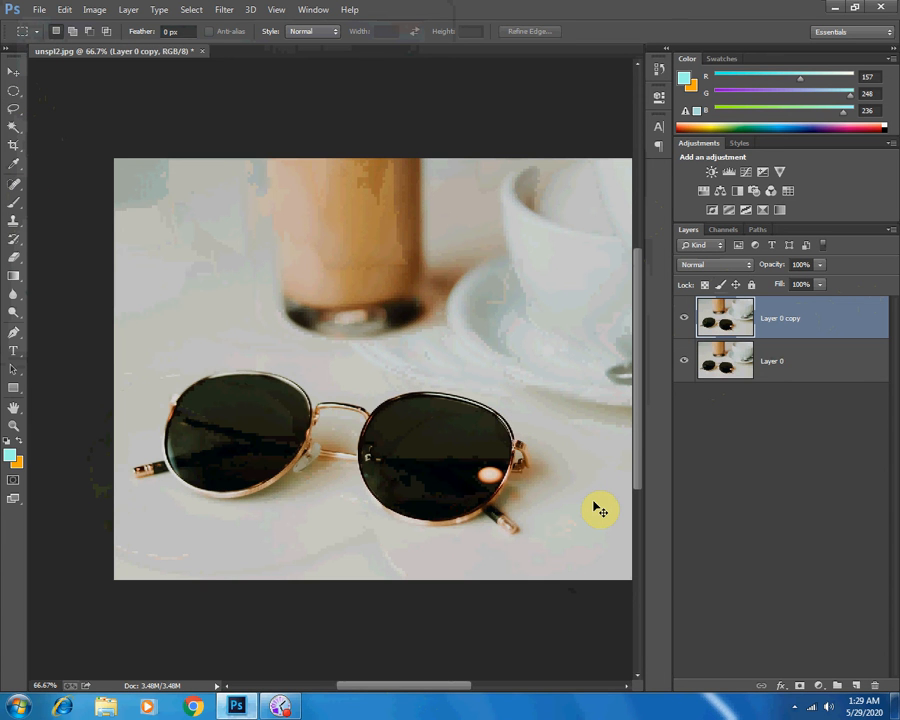
pyautogui.hotkey('ctrl', 'j')
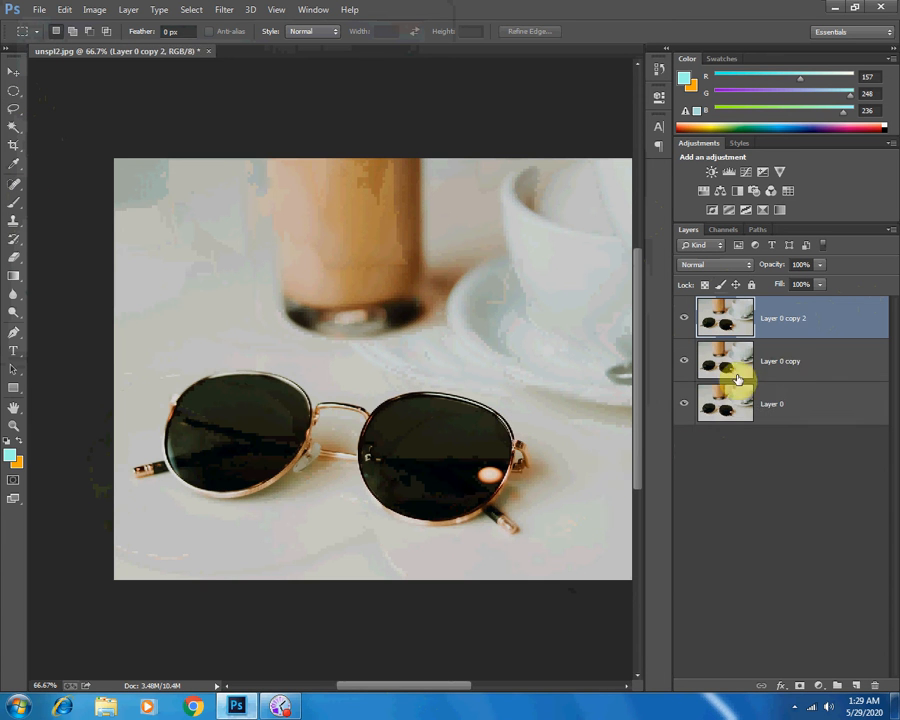
# On the middle layer copy, set the Eraser size to 153 px and erase over the left lens of the sunglasses.
pyautogui.click(718, 364)
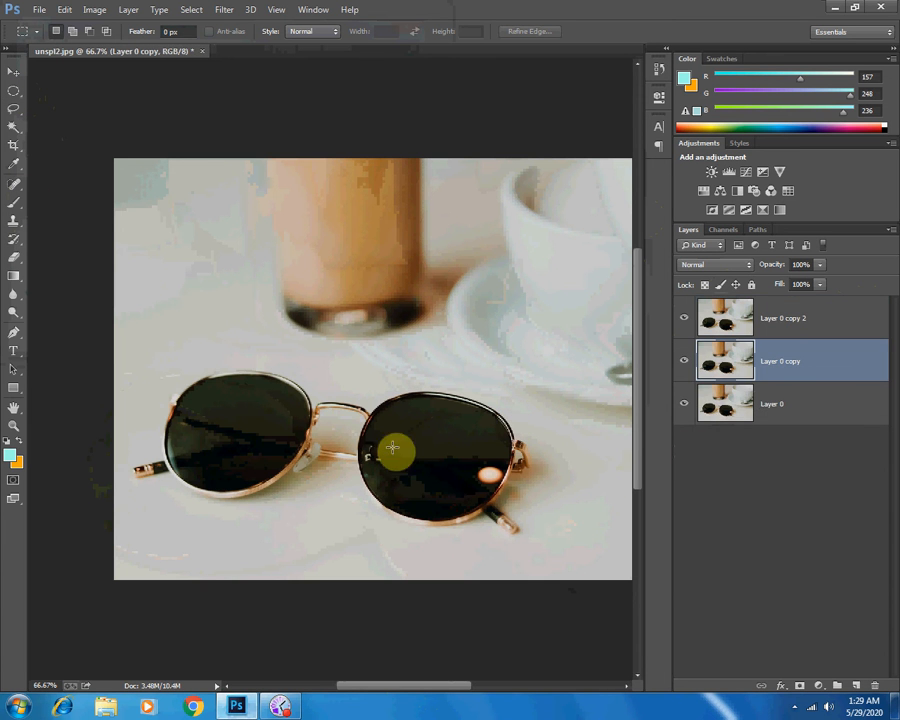
pyautogui.click(15, 259)
pyautogui.rightClick(188, 390)
pyautogui.moveTo(325, 428); pyautogui.dragTo(328, 428)
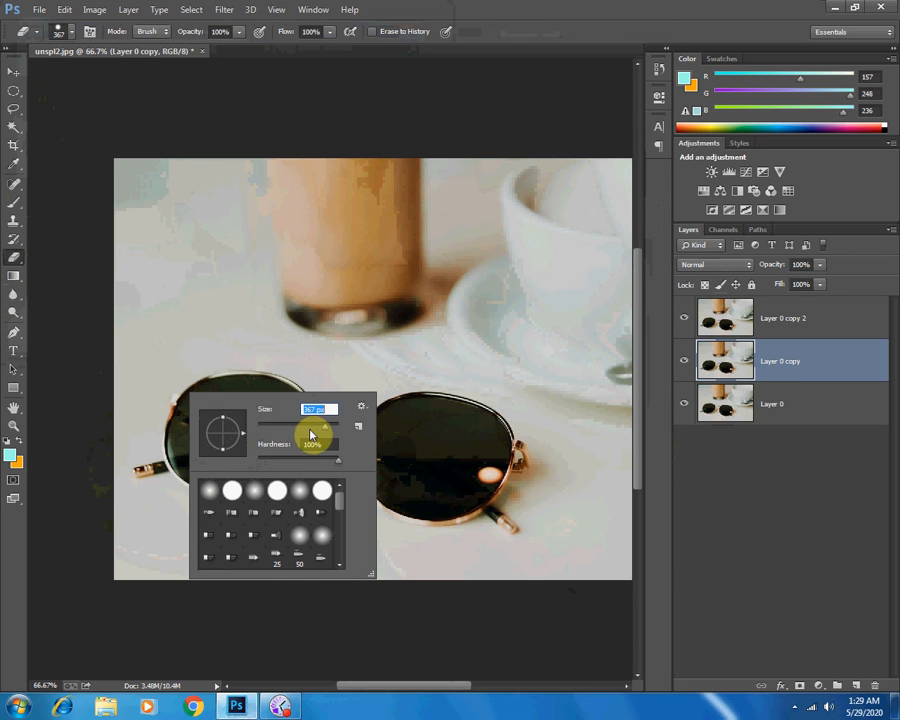
pyautogui.moveTo(310, 432); pyautogui.dragTo(309, 431)
pyautogui.click(240, 382)
pyautogui.moveTo(228, 390); pyautogui.dragTo(238, 386)
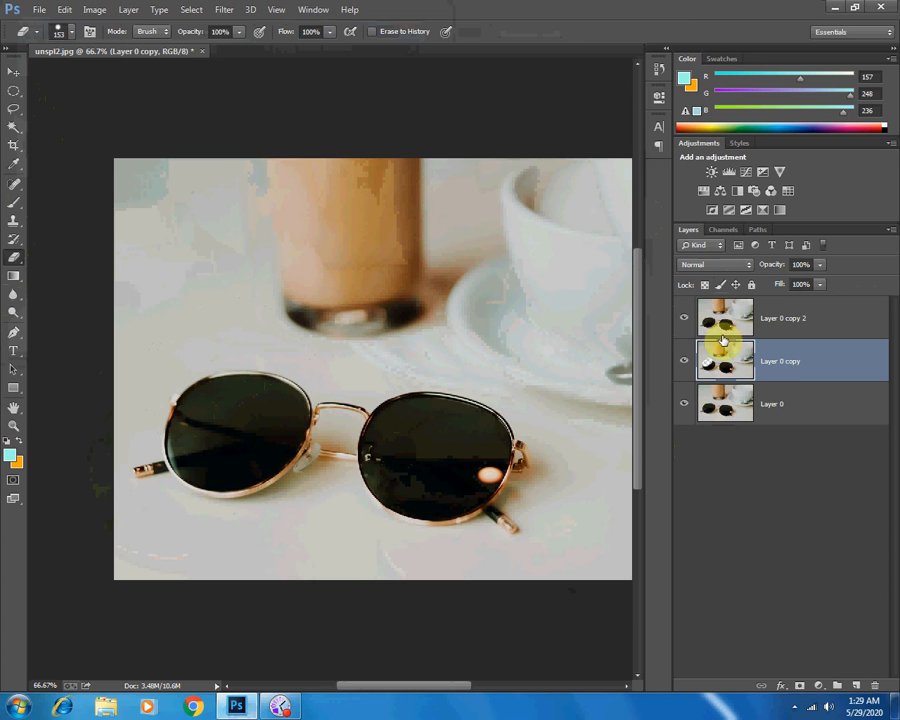
# Hide the top and bottom layers and erase the sunglasses and surrounding tabletop from the middle layer.
pyautogui.click(684, 319)
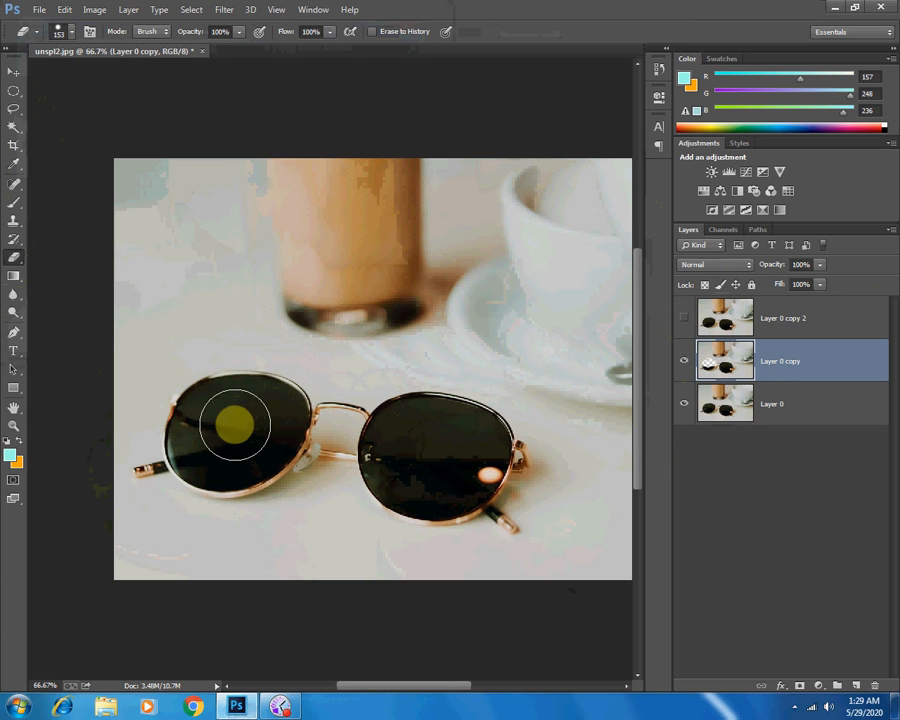
pyautogui.click(684, 403)
pyautogui.moveTo(177, 450)
pyautogui.mouseDown()
pyautogui.moveTo(244, 470)
pyautogui.moveTo(441, 457)
pyautogui.moveTo(325, 415)
pyautogui.moveTo(287, 417)
pyautogui.moveTo(467, 425)
pyautogui.moveTo(474, 452)
pyautogui.moveTo(455, 479)
pyautogui.moveTo(416, 494)
pyautogui.moveTo(505, 459)
pyautogui.moveTo(504, 451)
pyautogui.moveTo(492, 509)
pyautogui.moveTo(365, 505)
pyautogui.moveTo(500, 505)
pyautogui.moveTo(528, 483)
pyautogui.moveTo(528, 508)
pyautogui.moveTo(403, 530)
pyautogui.moveTo(175, 510)
pyautogui.moveTo(122, 520)
pyautogui.moveTo(155, 556)
pyautogui.moveTo(132, 429)
pyautogui.moveTo(144, 401)
pyautogui.moveTo(221, 390)
pyautogui.moveTo(270, 396)
pyautogui.moveTo(295, 497)
pyautogui.moveTo(178, 569)
pyautogui.moveTo(323, 552)
pyautogui.moveTo(541, 557)
pyautogui.moveTo(516, 549)
pyautogui.moveTo(552, 510)
pyautogui.moveTo(457, 434)
pyautogui.moveTo(367, 410)
pyautogui.moveTo(202, 480)
pyautogui.moveTo(189, 569)
pyautogui.mouseUp()
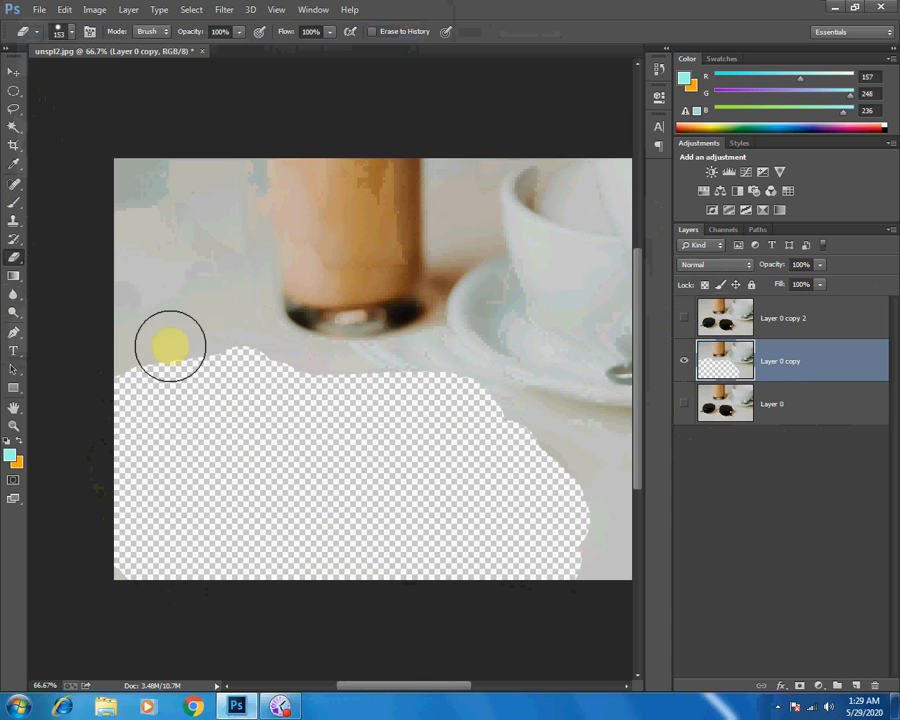
# Show Layer 0 again, select it, and sample the light grey tabletop above the sunglasses as the brush colour.
pyautogui.click(718, 403)
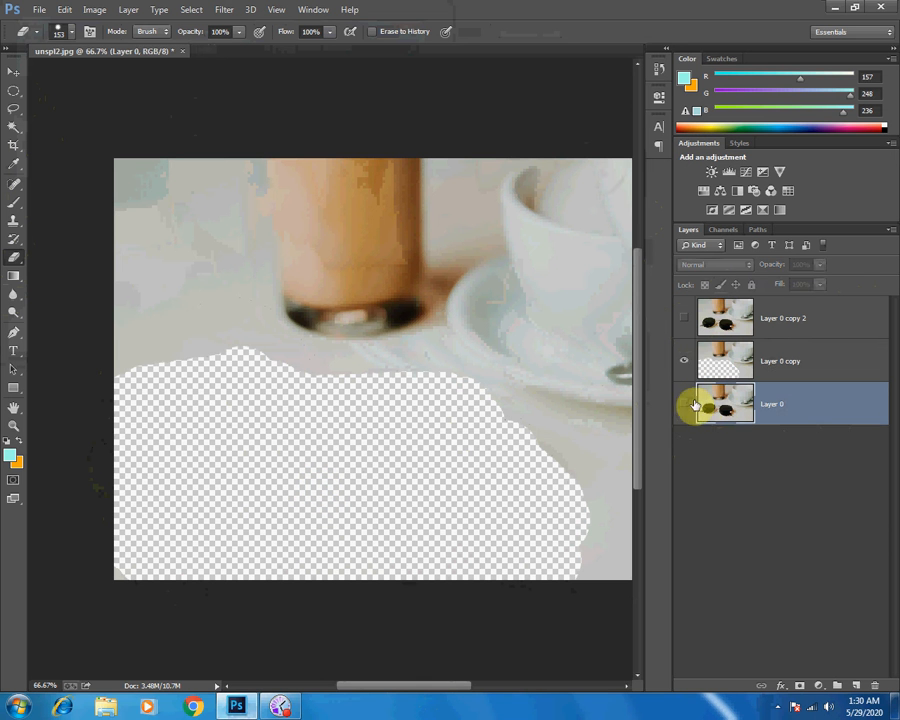
pyautogui.click(684, 403)
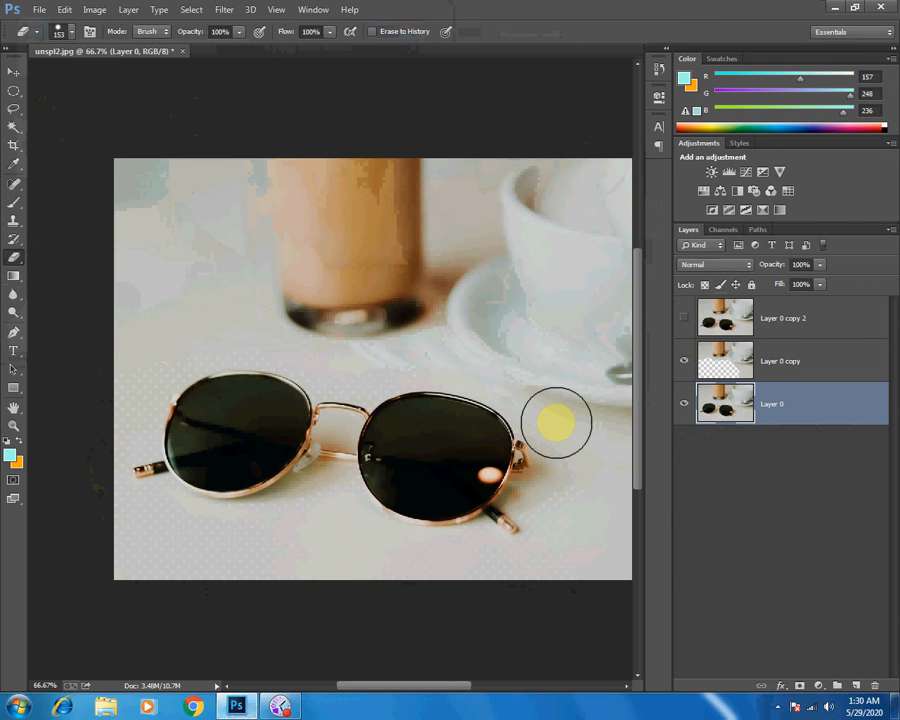
pyautogui.press('b')
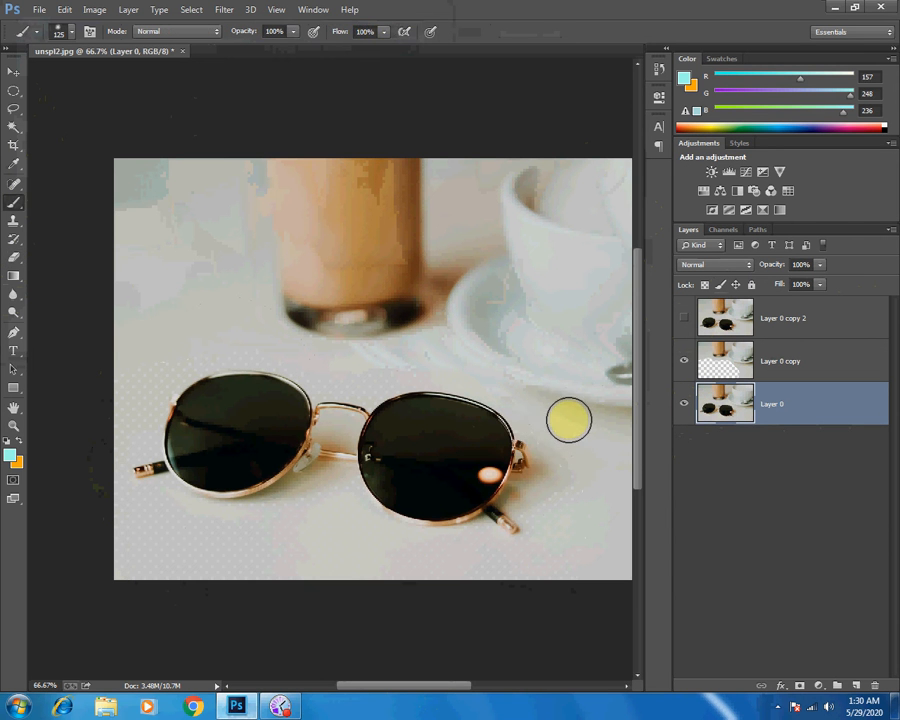
pyautogui.keyDown('alt'); pyautogui.click(241, 335); pyautogui.keyUp('alt')
# Paint over the sunglasses on Layer 0 with the sampled tabletop colour using the 125 px brush.
pyautogui.moveTo(98, 462)
pyautogui.mouseDown()
pyautogui.moveTo(275, 382)
pyautogui.moveTo(245, 393)
pyautogui.moveTo(255, 502)
pyautogui.moveTo(404, 434)
pyautogui.moveTo(327, 510)
pyautogui.moveTo(217, 402)
pyautogui.moveTo(514, 522)
pyautogui.moveTo(430, 440)
pyautogui.moveTo(550, 516)
pyautogui.moveTo(370, 436)
pyautogui.moveTo(460, 422)
pyautogui.moveTo(370, 401)
pyautogui.moveTo(458, 422)
pyautogui.moveTo(440, 408)
pyautogui.moveTo(569, 482)
pyautogui.moveTo(532, 458)
pyautogui.mouseUp()
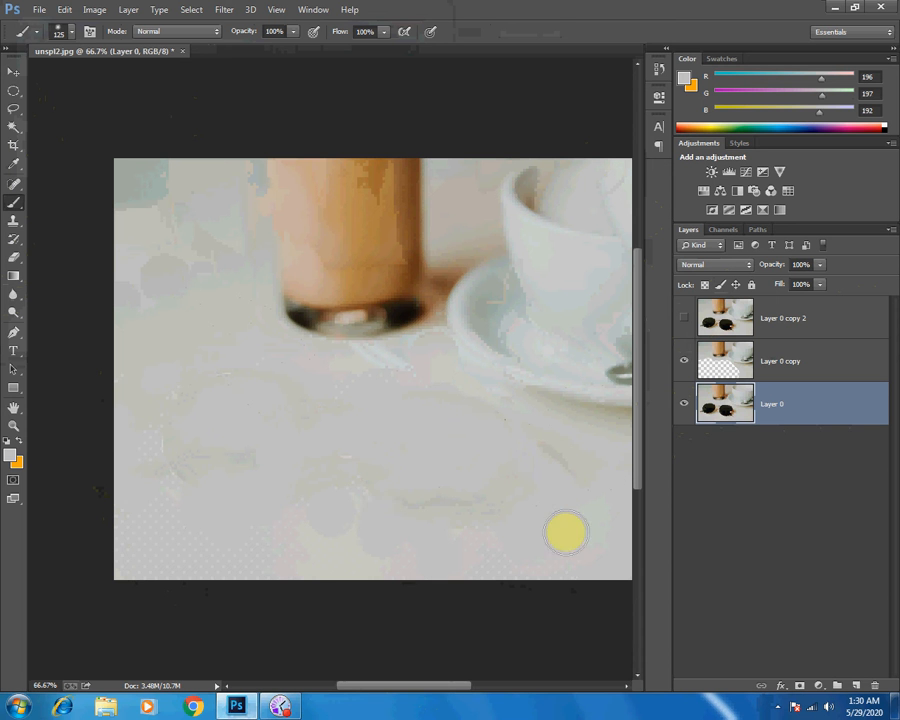
pyautogui.moveTo(163, 536); pyautogui.dragTo(340, 444)
pyautogui.moveTo(189, 494); pyautogui.dragTo(271, 462)
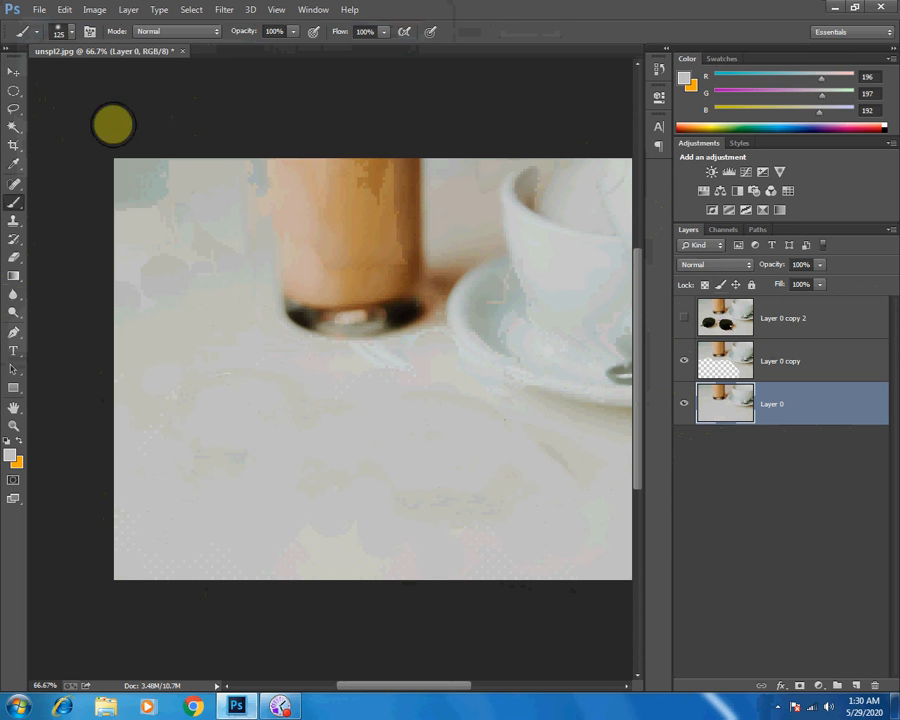
# Compare the untouched top copy with the painted Layer 0, leaving both upper layers hidden.
pyautogui.click(688, 320)
pyautogui.click(686, 320)
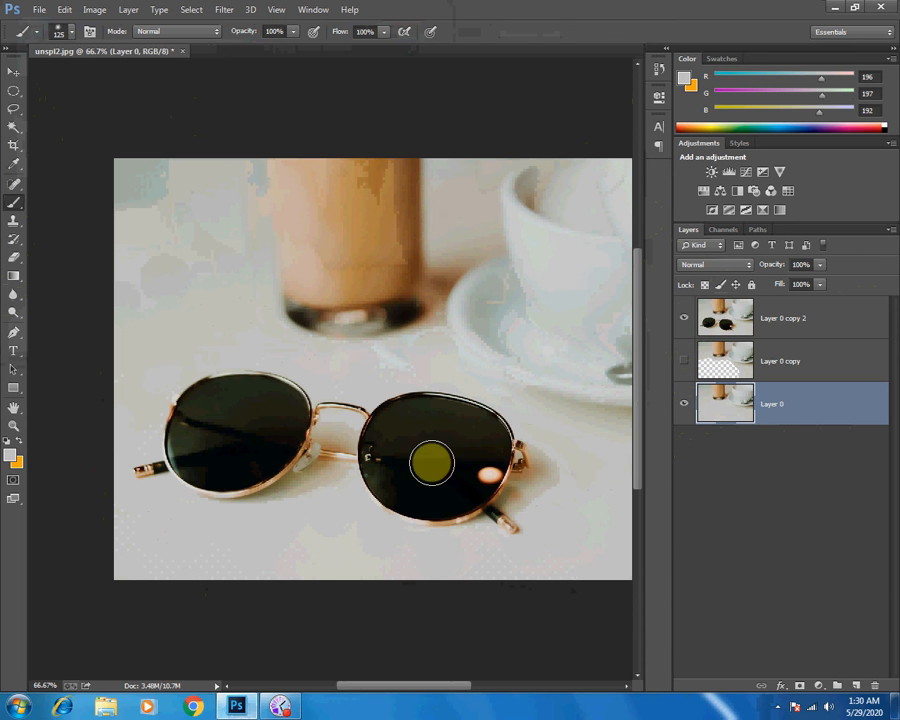
pyautogui.click(685, 318)
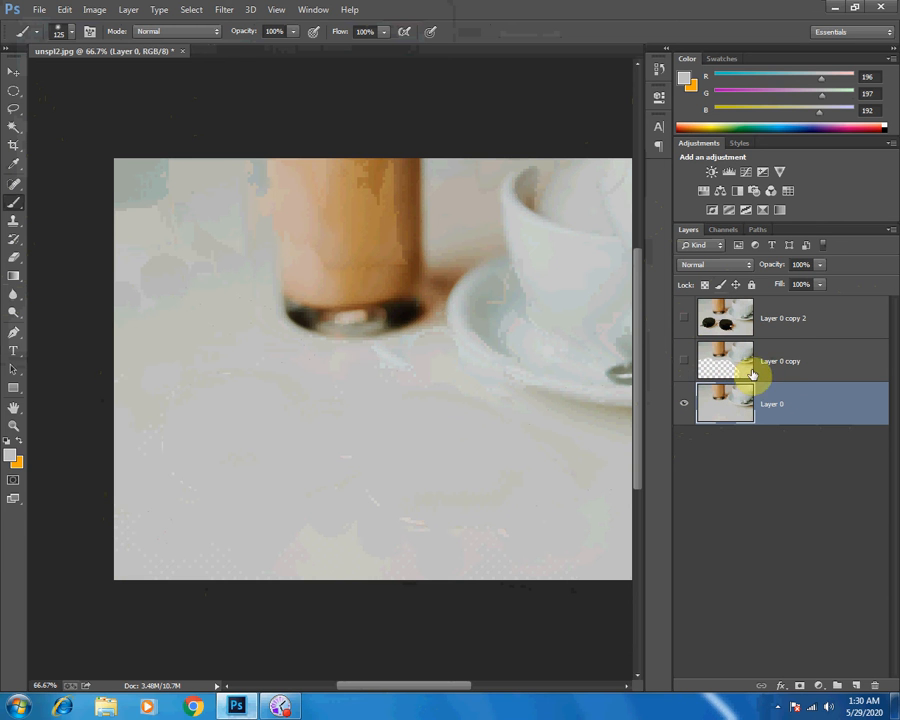
# Rename the middle layer as 1.
pyautogui.doubleClick(785, 361)
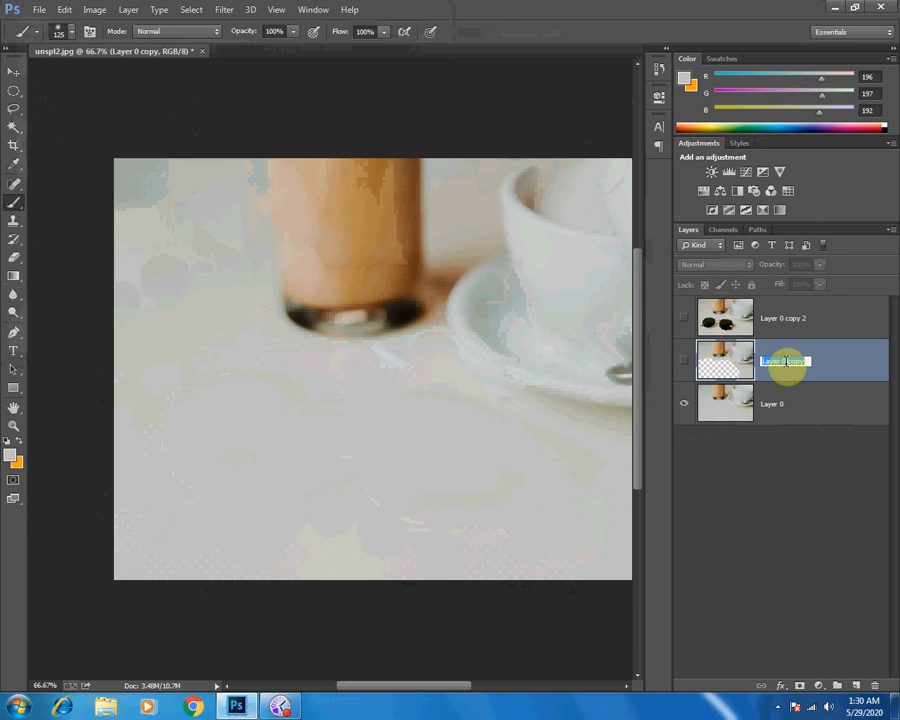
pyautogui.write('1')
pyautogui.press('Return')
# Rename the top layer as 2 Mask.
pyautogui.click(779, 404)
pyautogui.click(773, 318)
pyautogui.doubleClick(783, 320)
pyautogui.write('2')
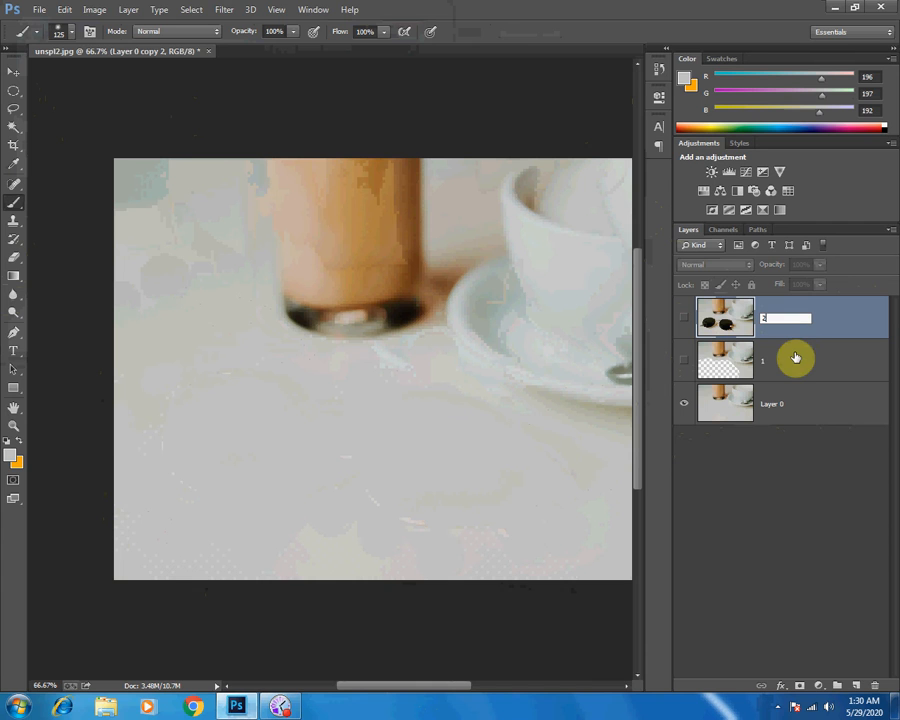
pyautogui.write(' Mask')
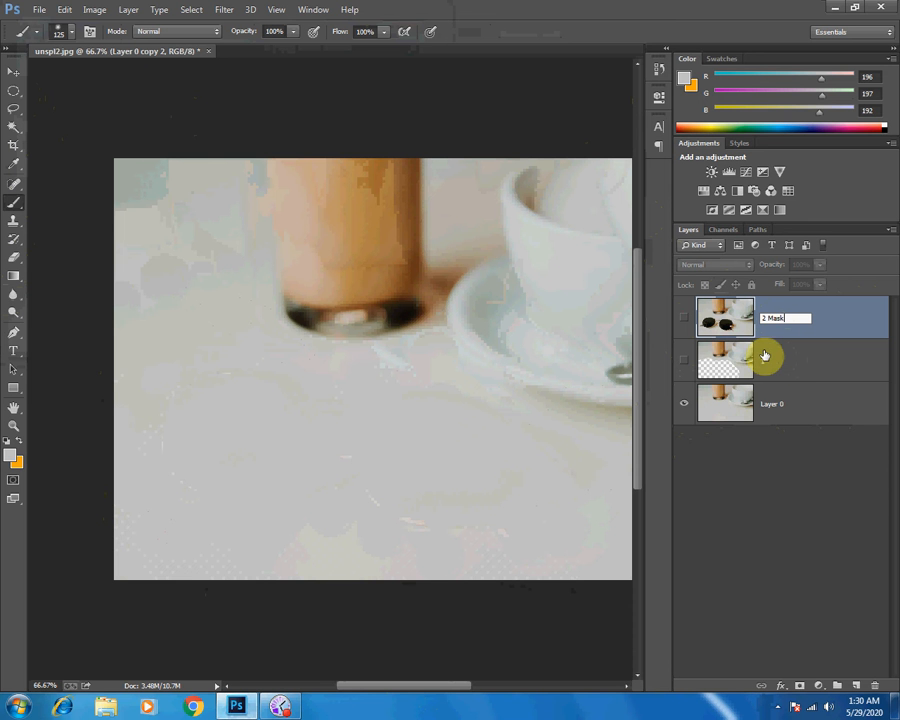
pyautogui.click(783, 367)
# Extend the middle layer's name to 1 Erase.
pyautogui.doubleClick(783, 367)
pyautogui.click(646, 174)
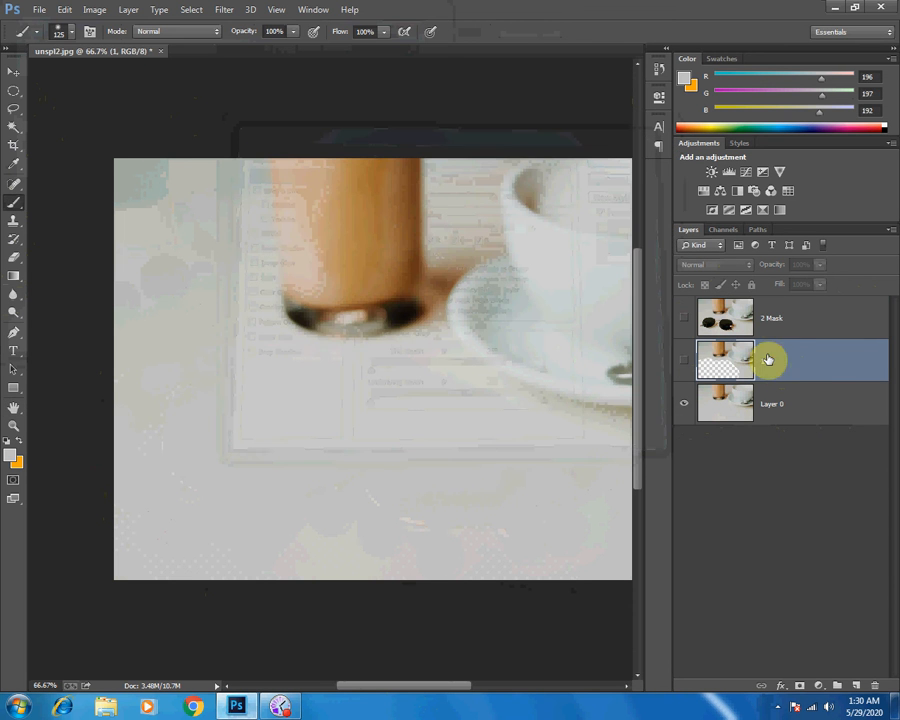
pyautogui.doubleClick(764, 358)
pyautogui.write('Erase')
pyautogui.press('Return')
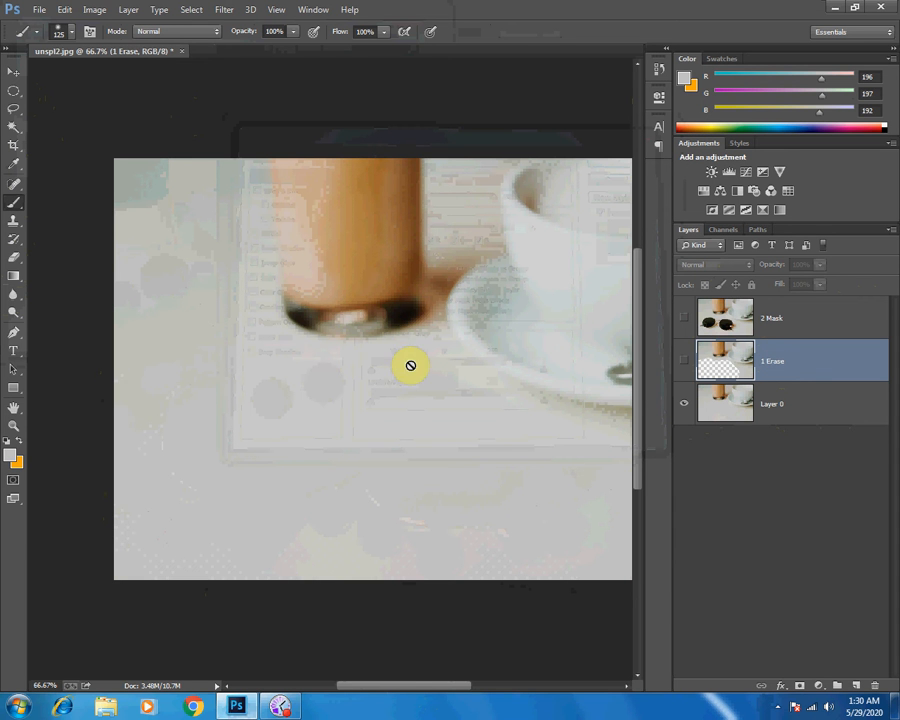
# Fill Layer 0 with the sampled grey foreground colour and check it beneath the 1 Erase layer.
pyautogui.click(727, 407)
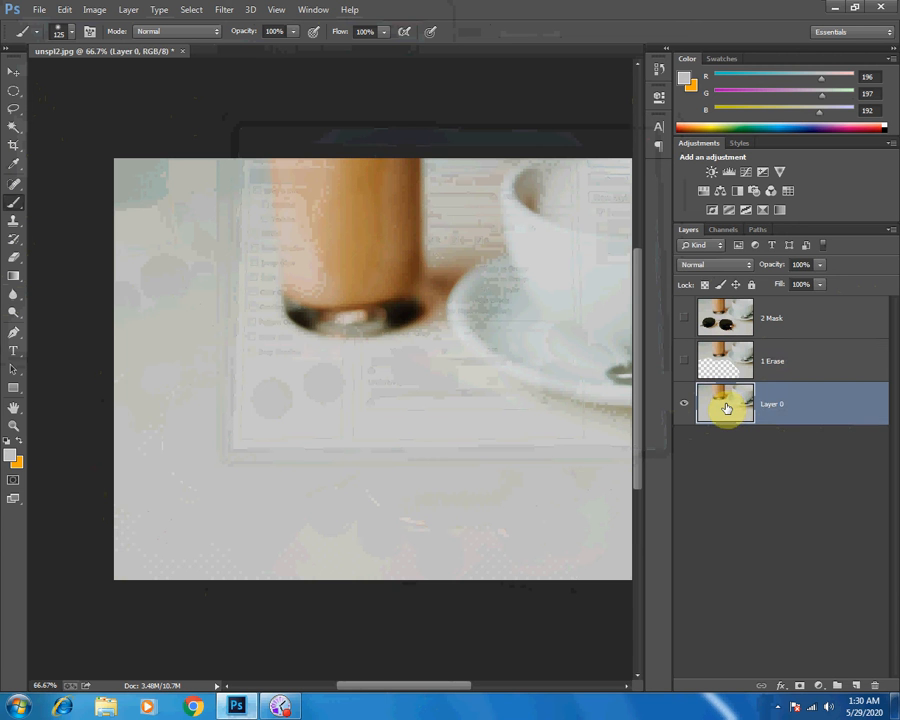
pyautogui.hotkey('alt', 'BackSpace')
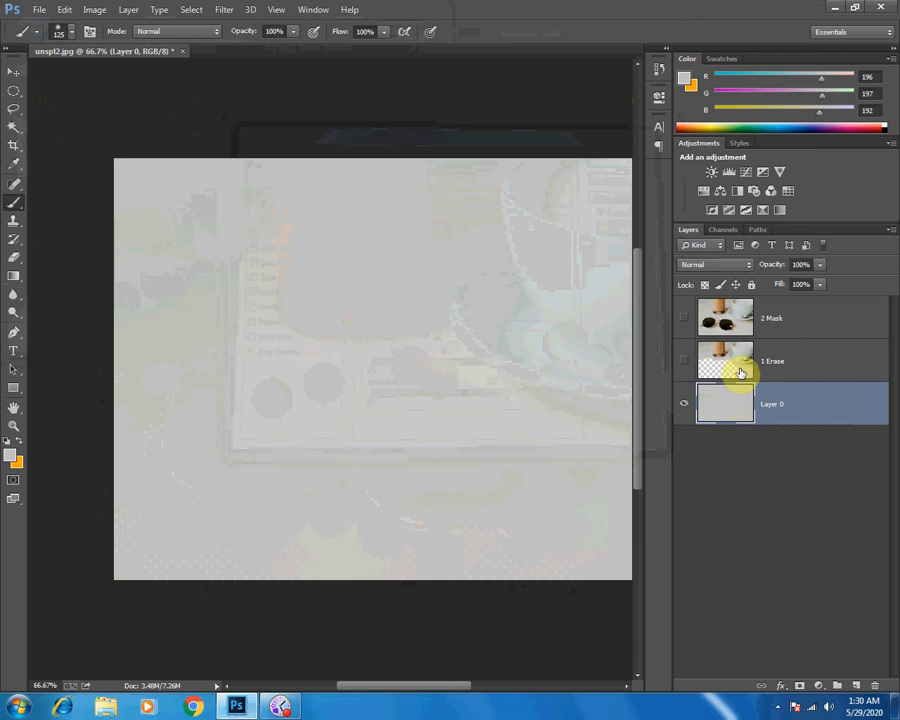
pyautogui.click(684, 361)
pyautogui.click(684, 361)
# Show and select the 2 Mask layer, keep 1 Erase hidden, and add a layer mask to 2 Mask.
pyautogui.click(684, 318)
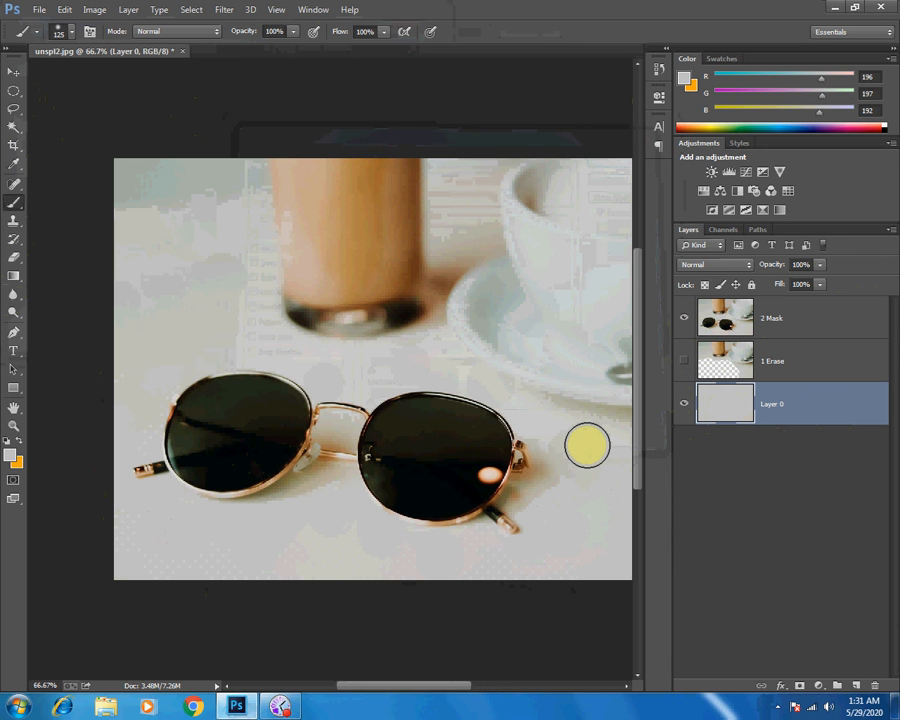
pyautogui.click(684, 361)
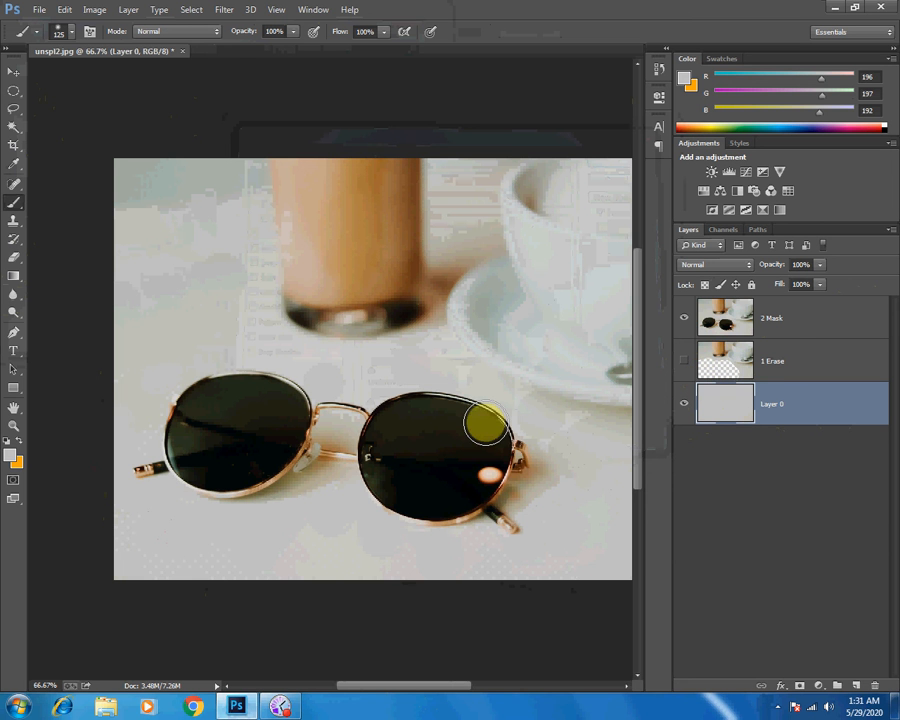
pyautogui.click(745, 332)
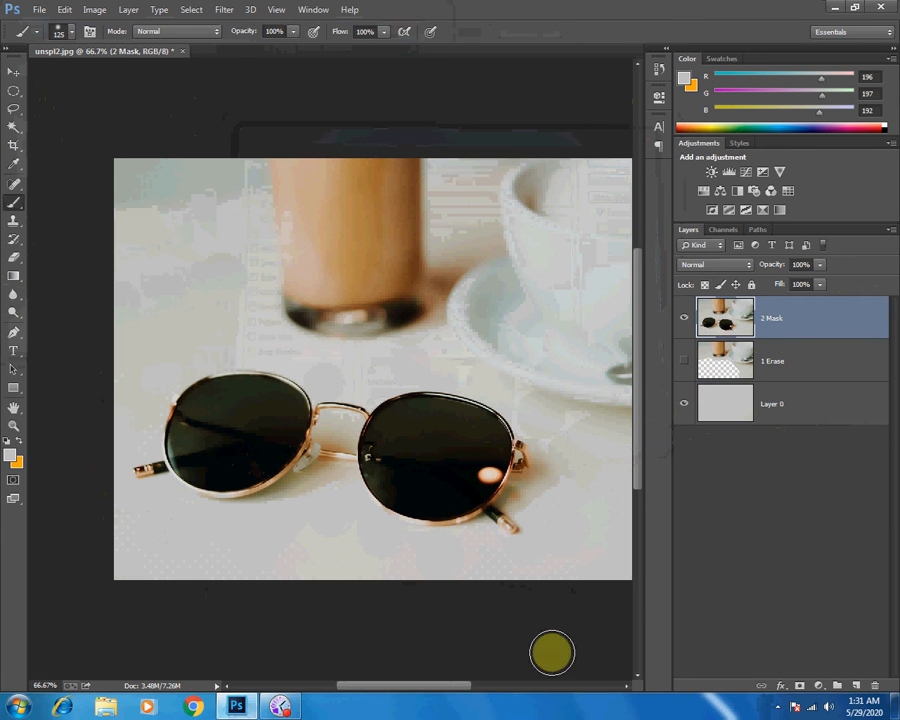
pyautogui.moveTo(424, 687); pyautogui.dragTo(450, 687)
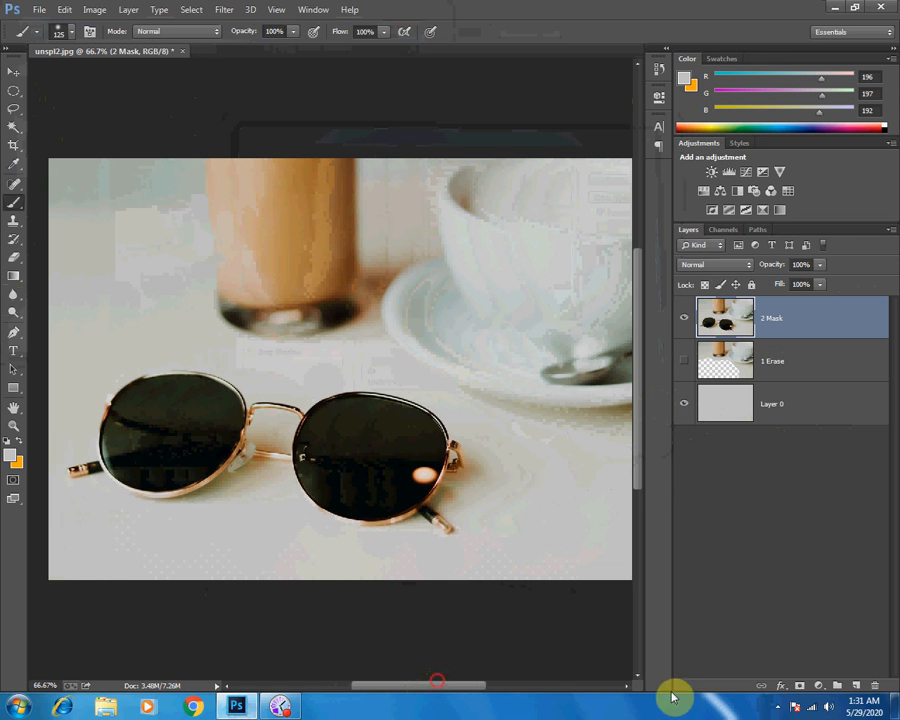
pyautogui.click(803, 689)
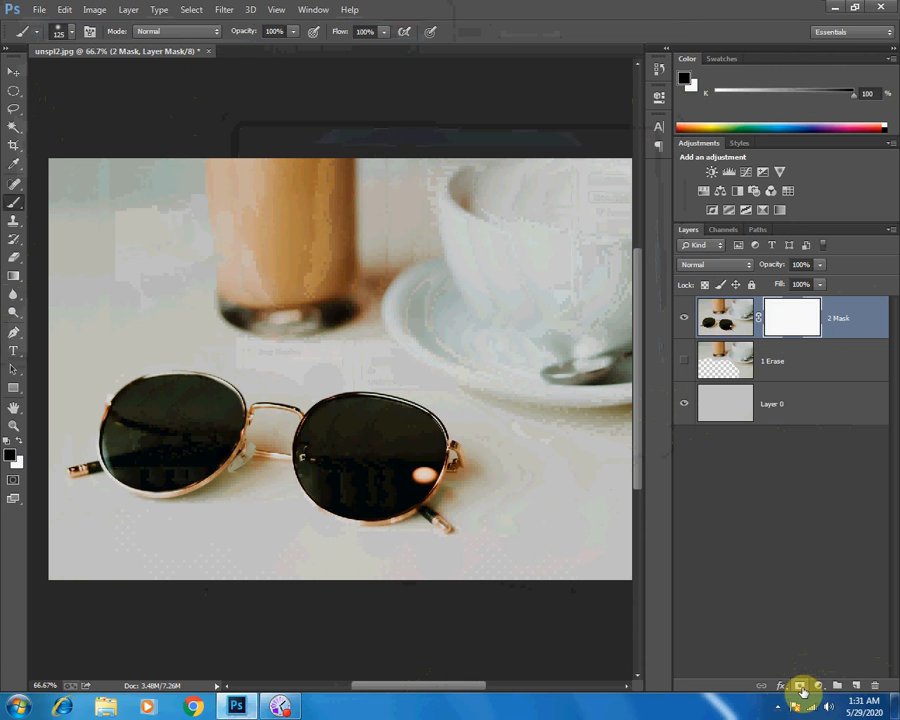
# Undo the layer mask on 2 Mask and add it again.
pyautogui.hotkey('ctrl', 'z')
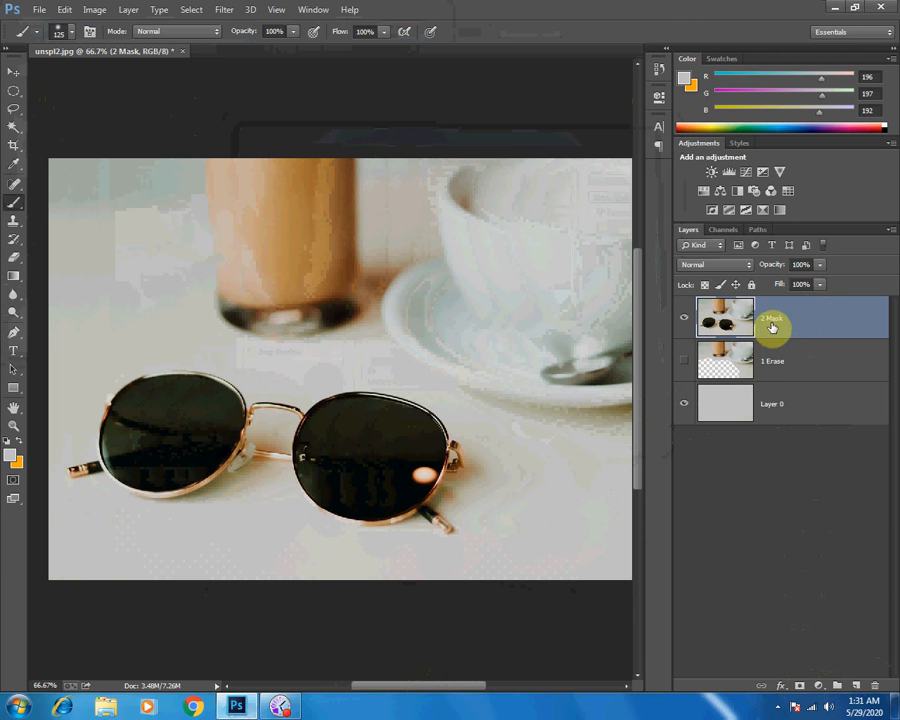
pyautogui.click(800, 690)
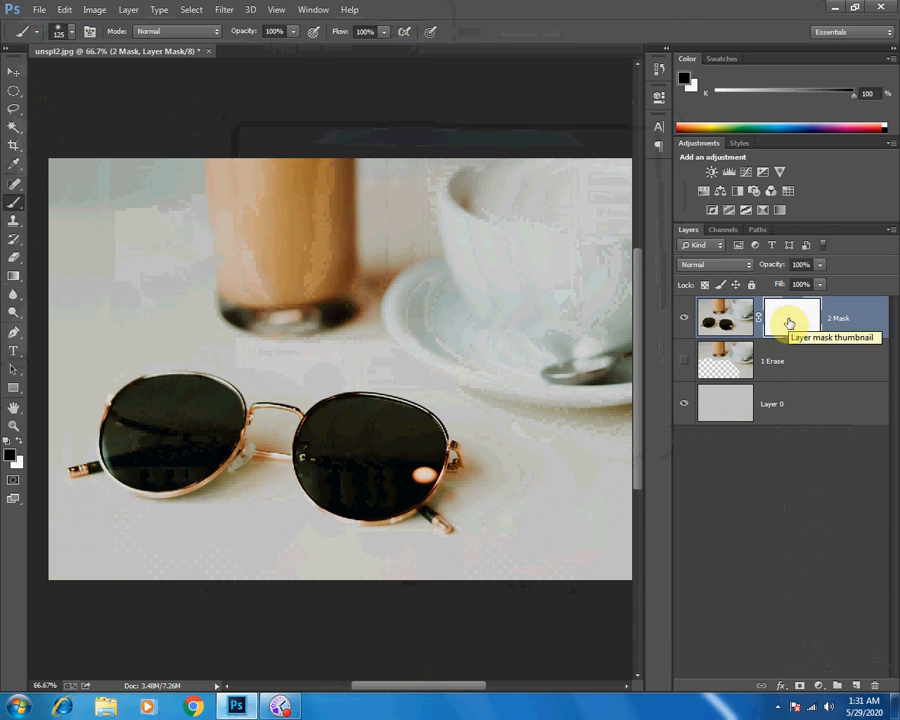
# Try small layer thumbnails and return the thumbnails to the large size.
pyautogui.rightClick(733, 374)
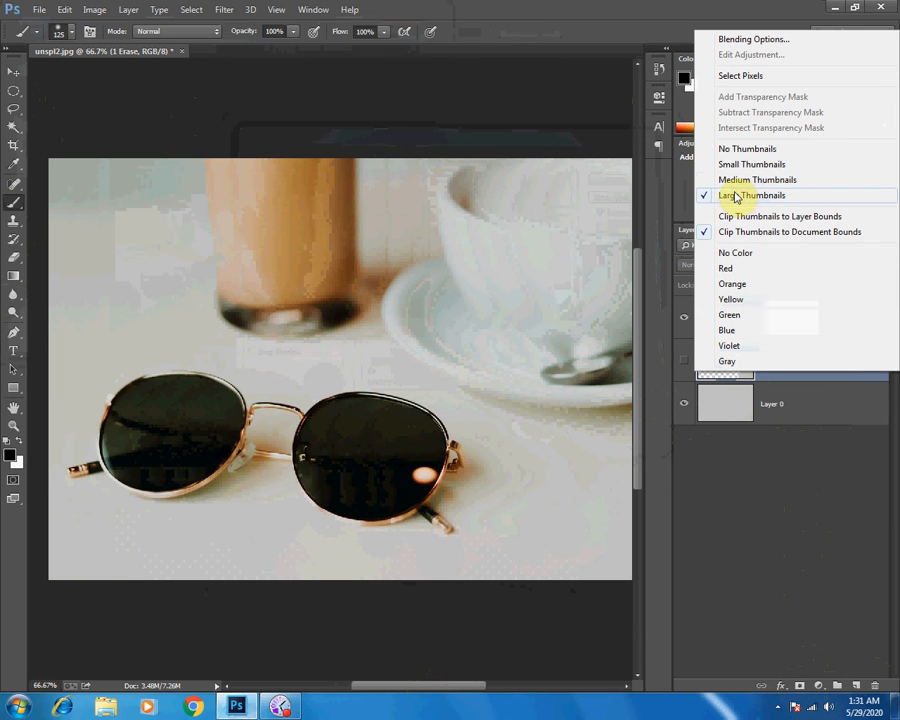
pyautogui.click(740, 165)
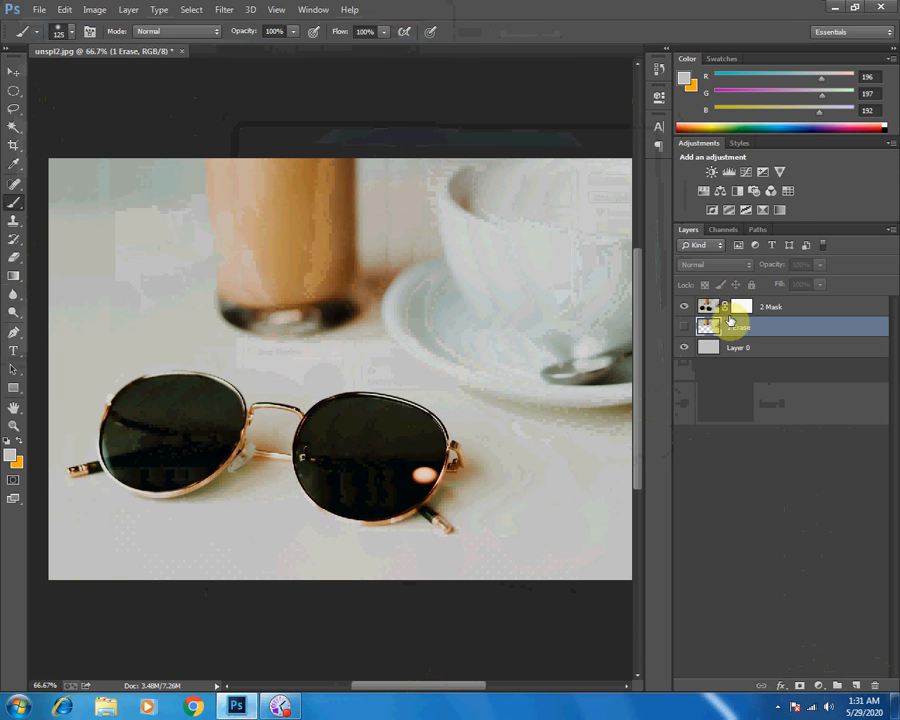
pyautogui.rightClick(726, 329)
pyautogui.click(777, 388)
pyautogui.rightClick(703, 325)
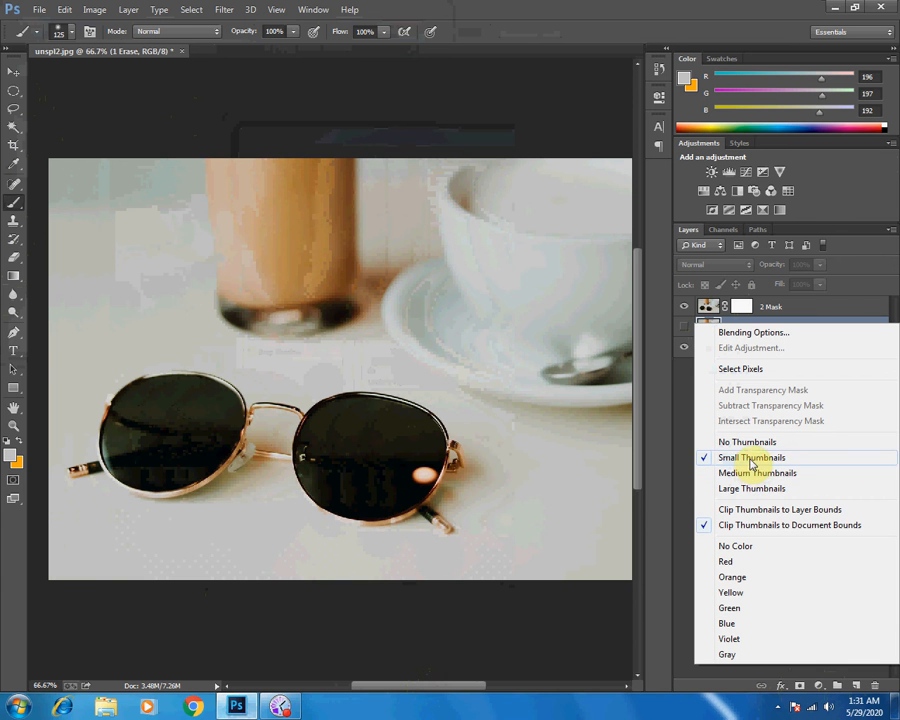
pyautogui.click(750, 488)
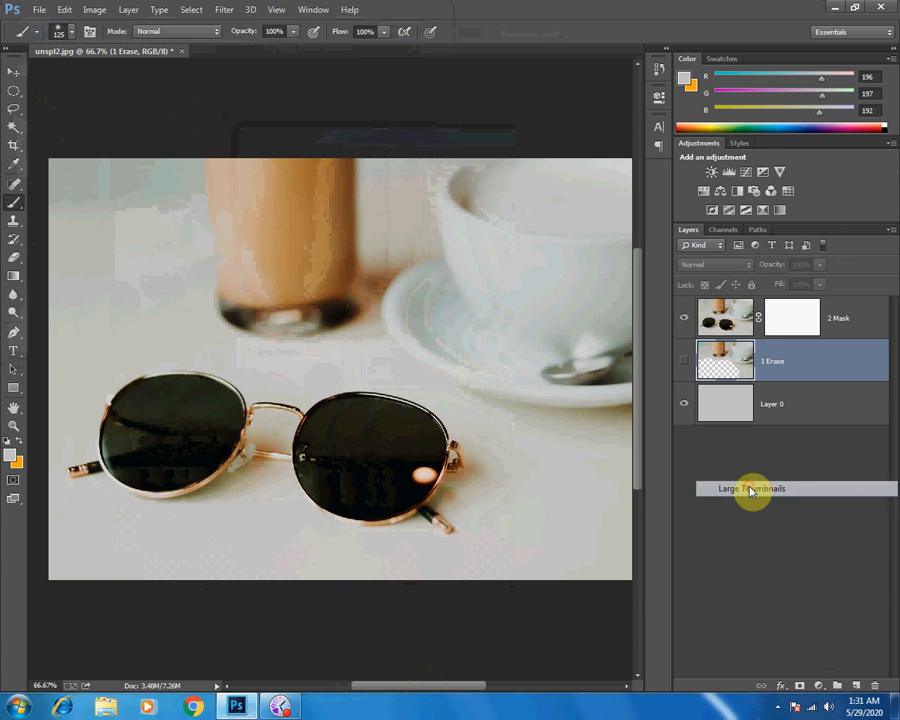
# Alternate between 2 Mask's image and its layer mask to compare the foreground and background colours available for each.
pyautogui.click(805, 324)
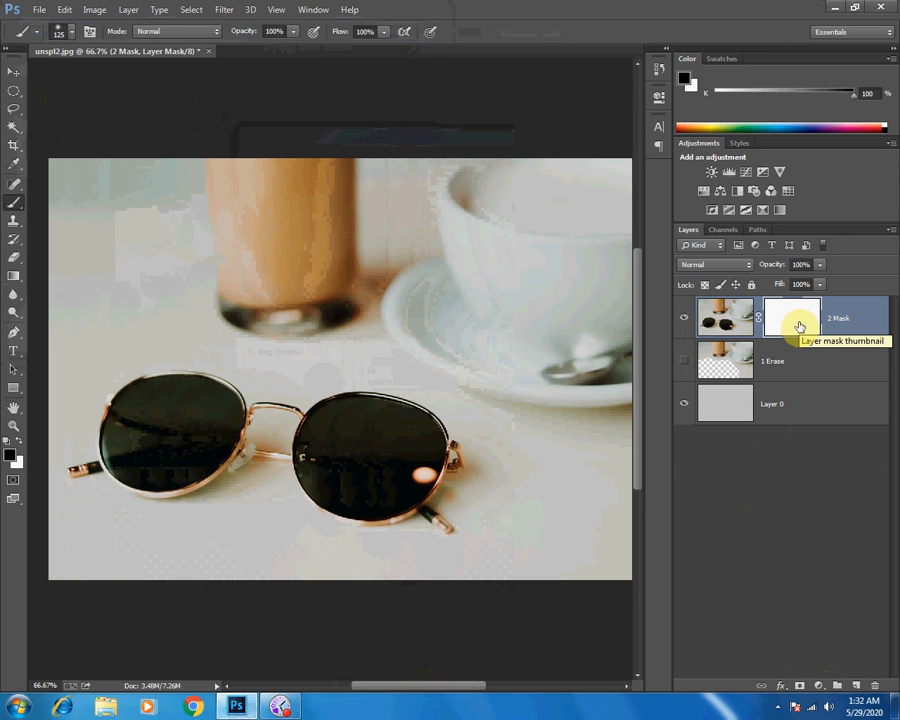
pyautogui.rightClick(799, 324)
pyautogui.click(783, 318)
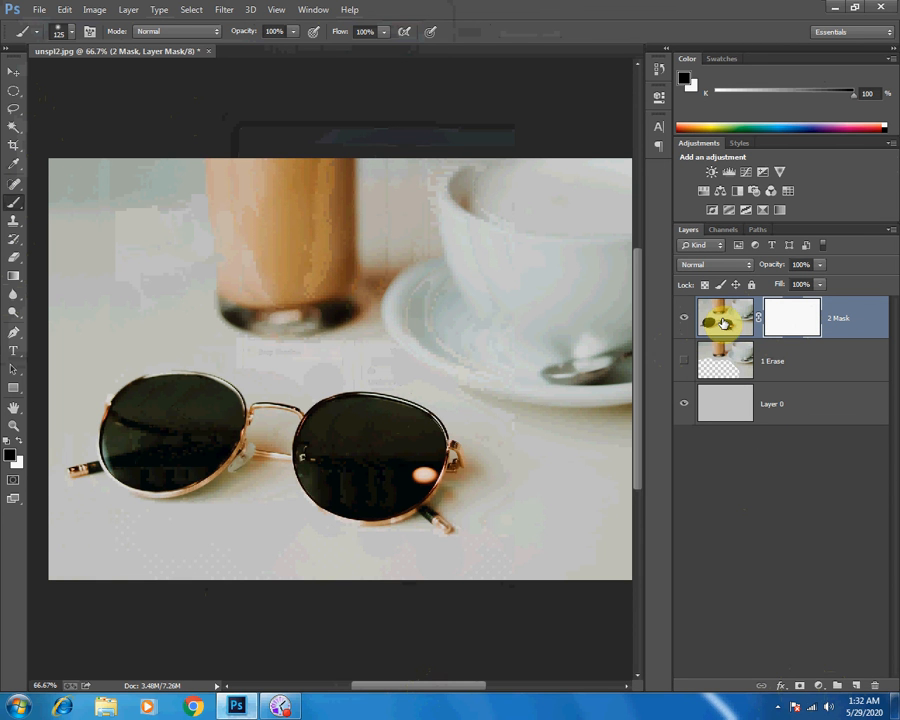
pyautogui.click(725, 318)
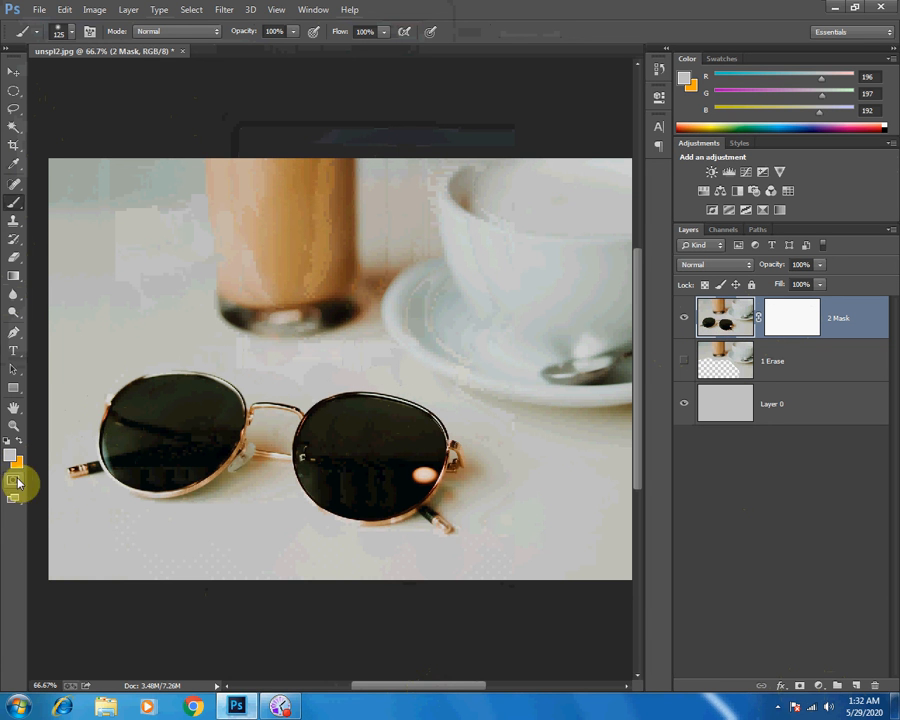
pyautogui.click(684, 360)
pyautogui.click(774, 330)
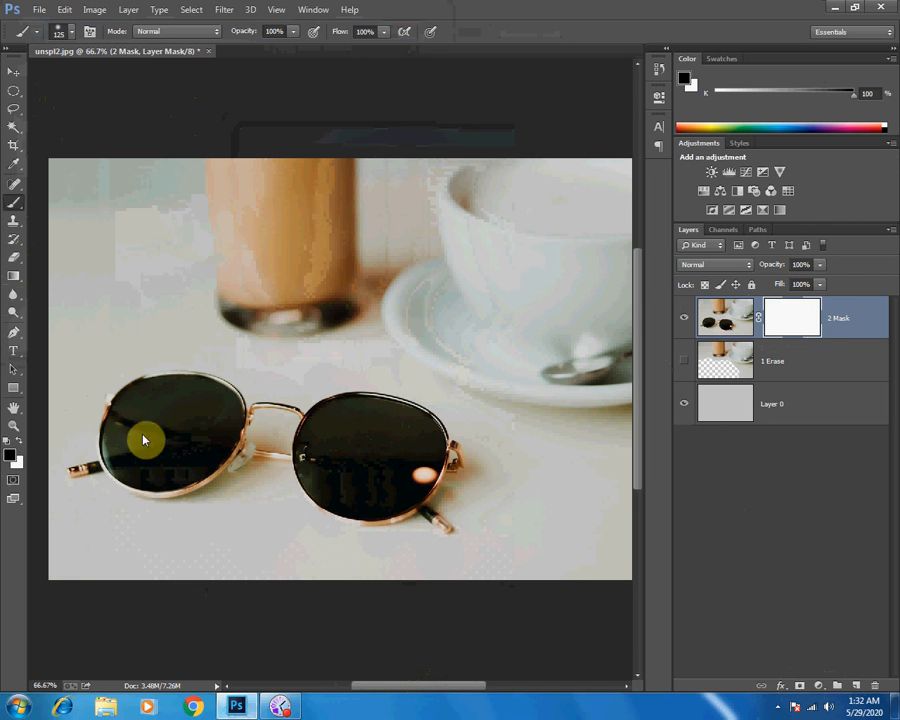
pyautogui.click(738, 320)
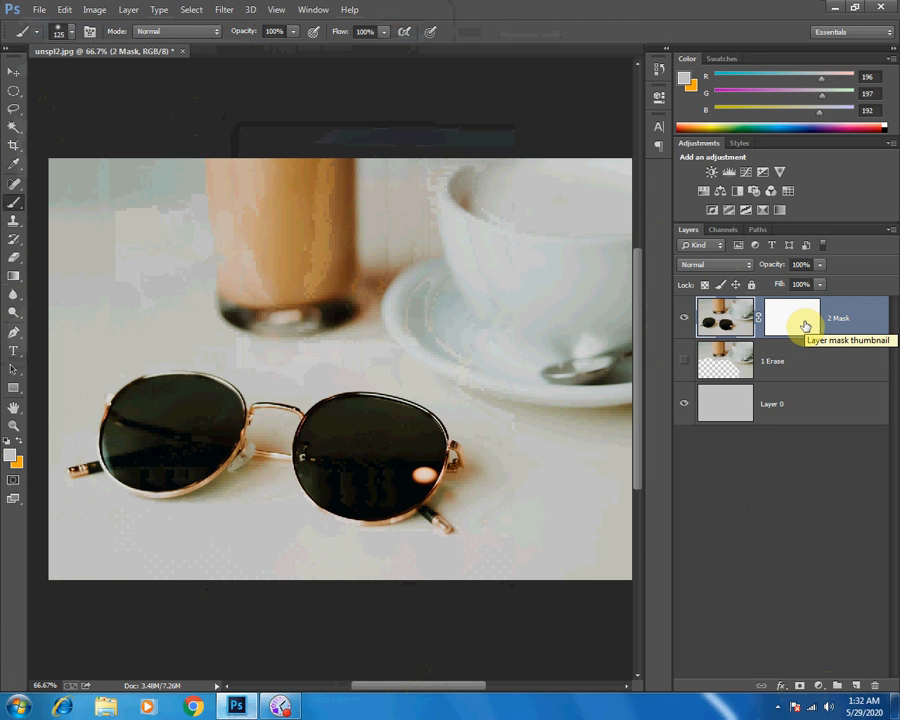
# With 2 Mask's image active, set the foreground colour to a yellow-green of RGB 172, 211, 16.
pyautogui.click(9, 457)
pyautogui.click(462, 423)
pyautogui.click(618, 388)
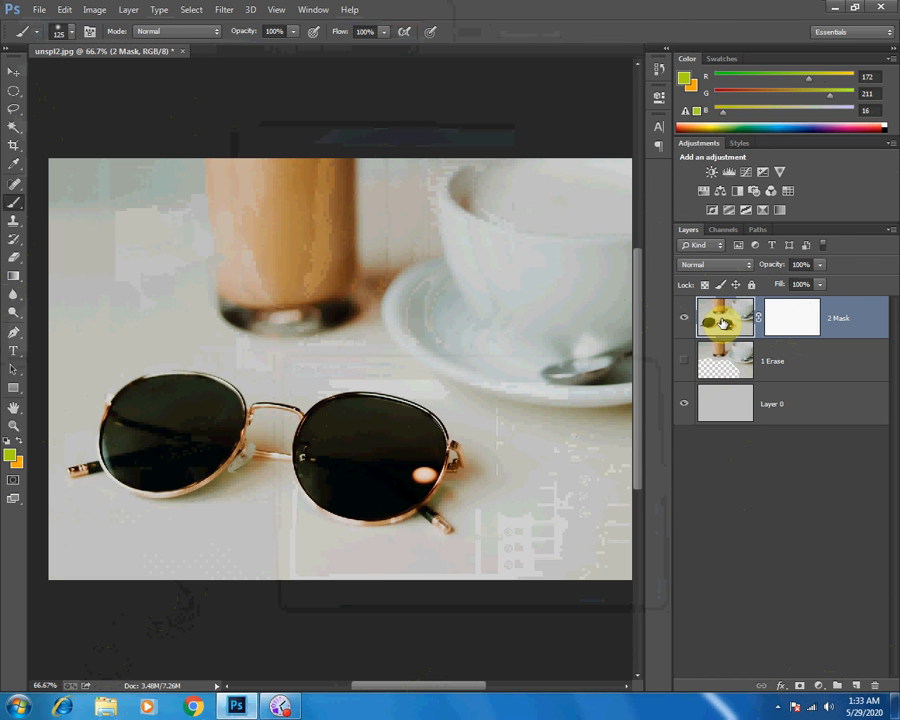
# Paint black on 2 Mask's layer mask to hide both lenses of the sunglasses, with Layer 0 hidden.
pyautogui.click(797, 313)
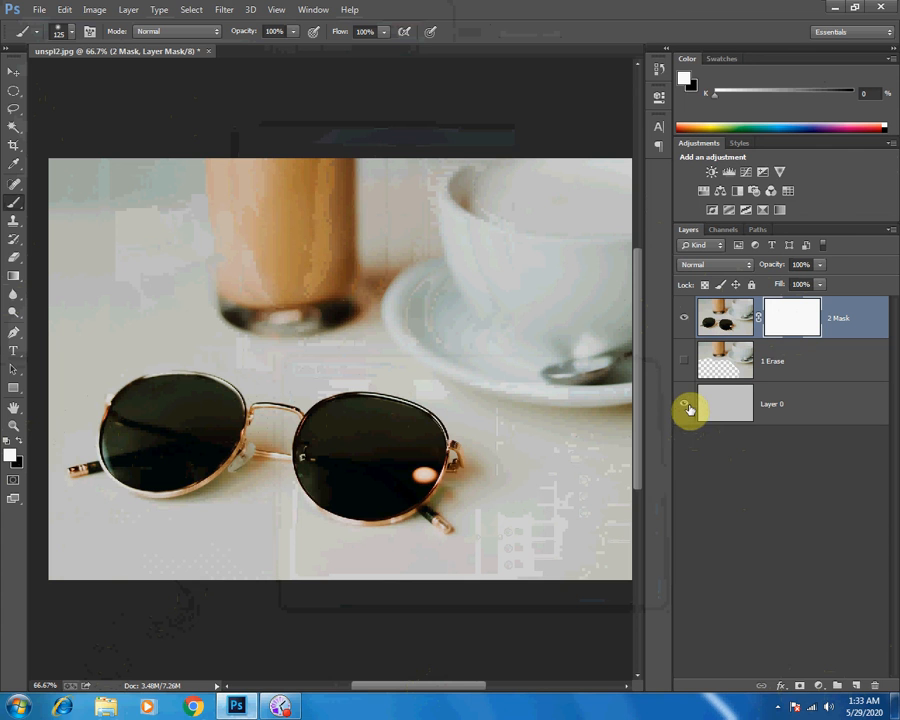
pyautogui.click(745, 311)
pyautogui.click(787, 318)
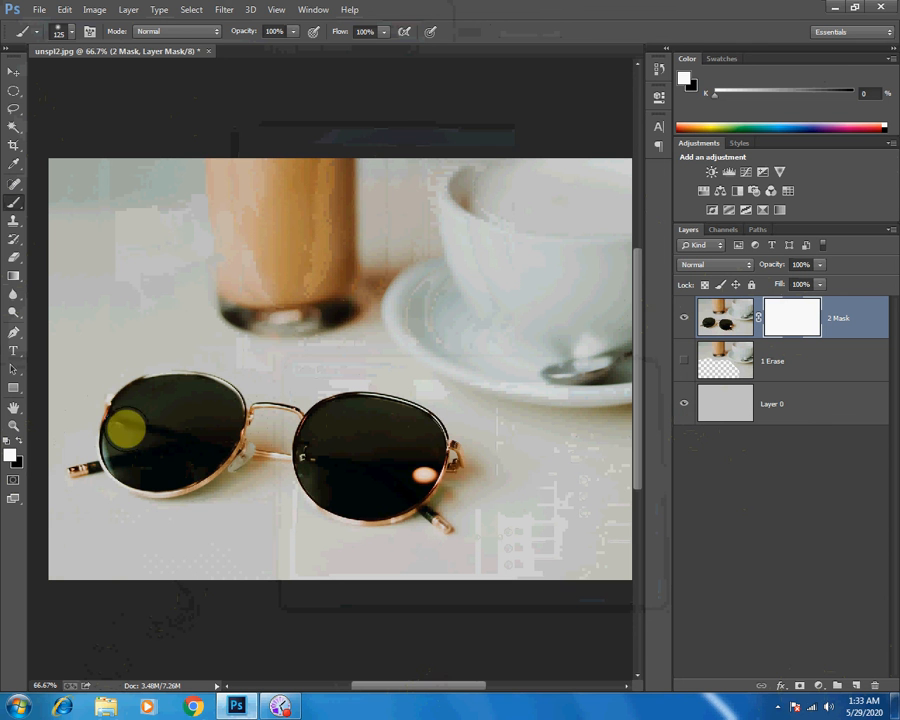
pyautogui.moveTo(202, 360)
pyautogui.mouseDown()
pyautogui.moveTo(154, 461)
pyautogui.moveTo(217, 422)
pyautogui.moveTo(140, 508)
pyautogui.moveTo(191, 428)
pyautogui.moveTo(159, 448)
pyautogui.moveTo(94, 446)
pyautogui.moveTo(155, 381)
pyautogui.moveTo(70, 456)
pyautogui.moveTo(219, 380)
pyautogui.moveTo(233, 408)
pyautogui.moveTo(133, 503)
pyautogui.moveTo(72, 480)
pyautogui.moveTo(227, 438)
pyautogui.moveTo(281, 404)
pyautogui.moveTo(335, 403)
pyautogui.moveTo(179, 400)
pyautogui.moveTo(102, 426)
pyautogui.moveTo(342, 448)
pyautogui.mouseUp()
pyautogui.click(22, 446)
pyautogui.click(684, 403)
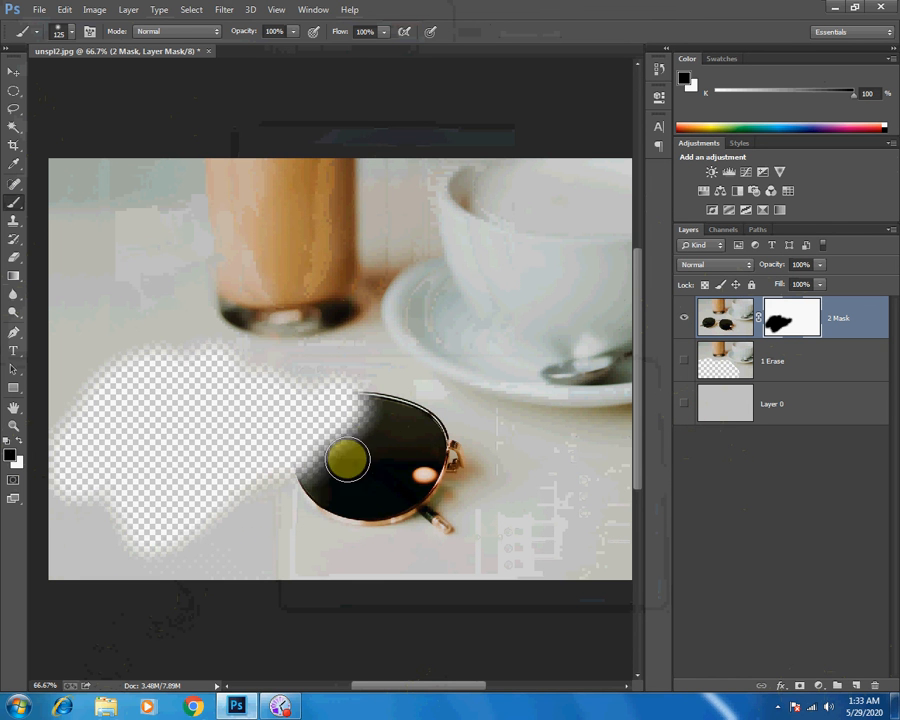
pyautogui.moveTo(388, 420)
pyautogui.mouseDown()
pyautogui.moveTo(299, 485)
pyautogui.moveTo(384, 403)
pyautogui.moveTo(360, 410)
pyautogui.moveTo(410, 423)
pyautogui.moveTo(449, 458)
pyautogui.moveTo(311, 496)
pyautogui.moveTo(438, 484)
pyautogui.moveTo(383, 508)
pyautogui.moveTo(295, 505)
pyautogui.moveTo(294, 513)
pyautogui.moveTo(440, 484)
pyautogui.moveTo(457, 469)
pyautogui.moveTo(425, 547)
pyautogui.moveTo(425, 512)
pyautogui.moveTo(361, 459)
pyautogui.moveTo(339, 472)
pyautogui.moveTo(416, 445)
pyautogui.moveTo(427, 426)
pyautogui.moveTo(388, 422)
pyautogui.mouseUp()
# Keep 1 Erase hidden and extend the black painting on 2 Mask's mask below the sunglasses to the photo's lower edge.
pyautogui.click(686, 363)
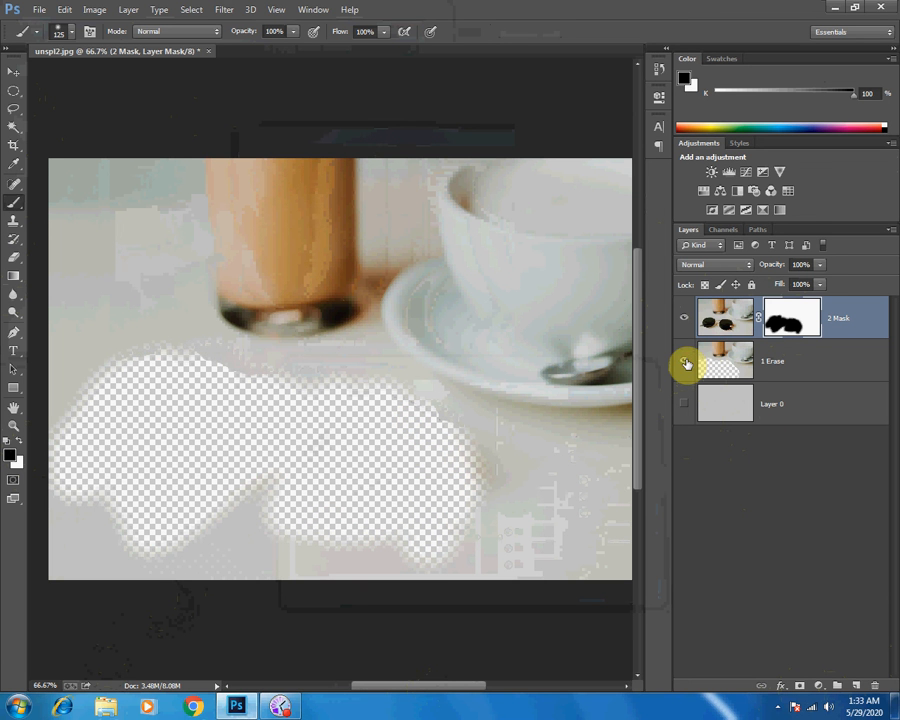
pyautogui.click(705, 325)
pyautogui.click(782, 322)
pyautogui.click(233, 418)
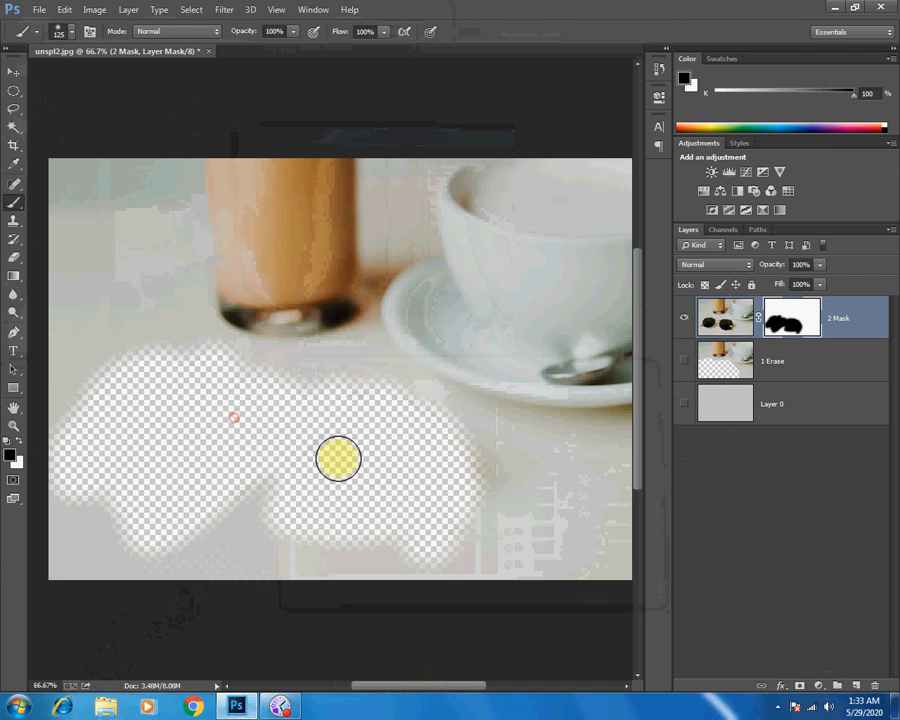
pyautogui.moveTo(200, 530)
pyautogui.mouseDown()
pyautogui.moveTo(424, 570)
pyautogui.moveTo(79, 535)
pyautogui.moveTo(56, 525)
pyautogui.moveTo(65, 483)
pyautogui.moveTo(93, 531)
pyautogui.moveTo(49, 525)
pyautogui.moveTo(71, 569)
pyautogui.moveTo(282, 588)
pyautogui.moveTo(386, 565)
pyautogui.moveTo(286, 565)
pyautogui.moveTo(125, 502)
pyautogui.moveTo(267, 489)
pyautogui.moveTo(350, 421)
pyautogui.moveTo(148, 442)
pyautogui.moveTo(174, 495)
pyautogui.moveTo(352, 518)
pyautogui.moveTo(257, 500)
pyautogui.mouseUp()
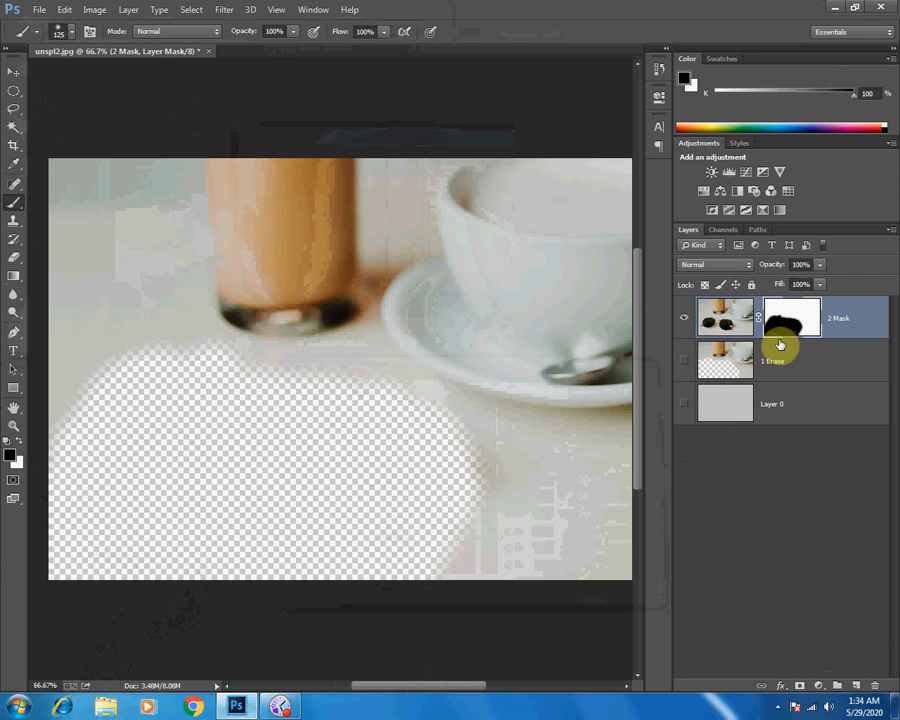
# Compare the erased and masked results by showing 1 Erase alone and switching back to 2 Mask alone.
pyautogui.click(722, 357)
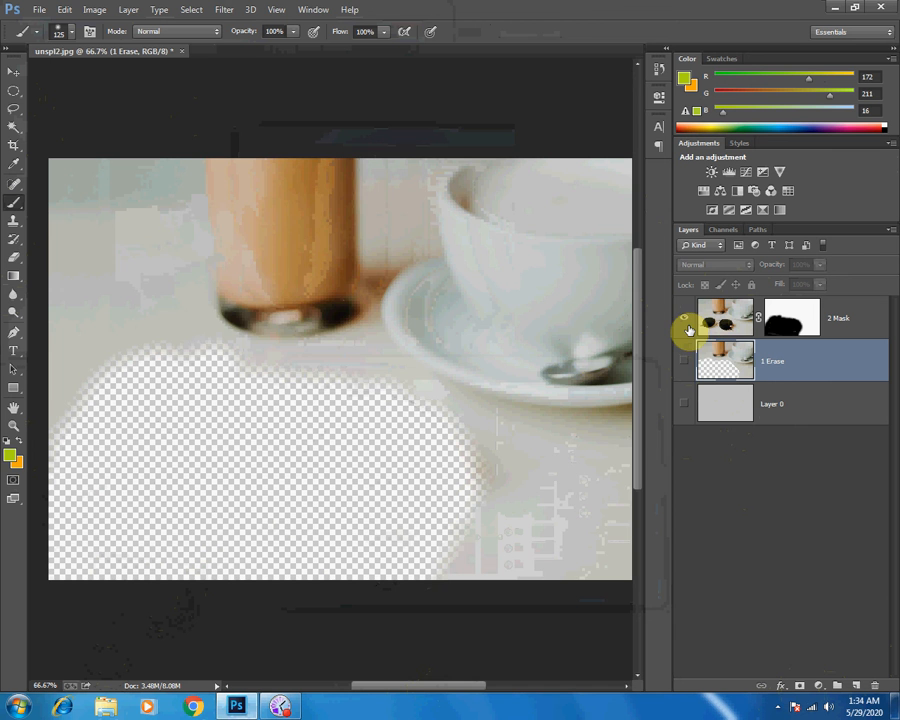
pyautogui.click(686, 320)
pyautogui.click(686, 361)
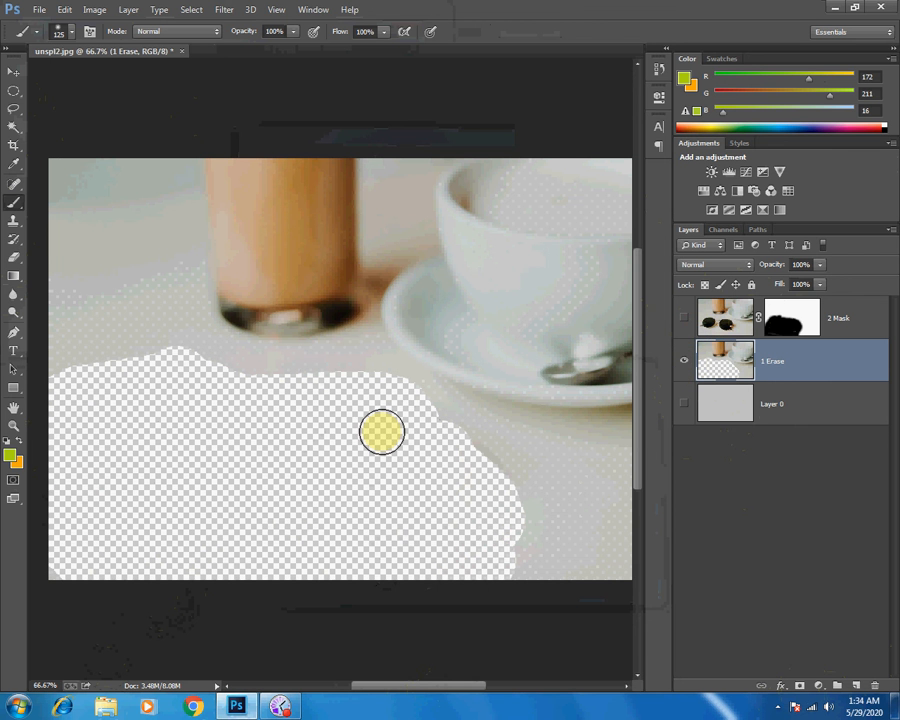
pyautogui.click(683, 361)
pyautogui.click(683, 320)
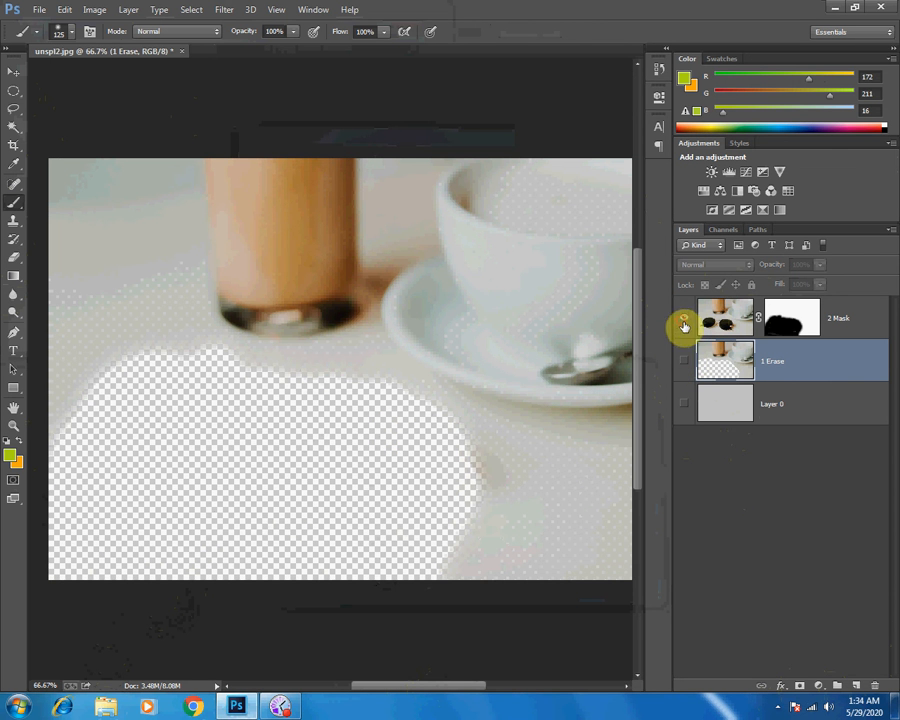
# Paint white on 2 Mask's layer mask to restore the sunglasses, and hide them again by painting black.
pyautogui.click(776, 328)
pyautogui.click(710, 318)
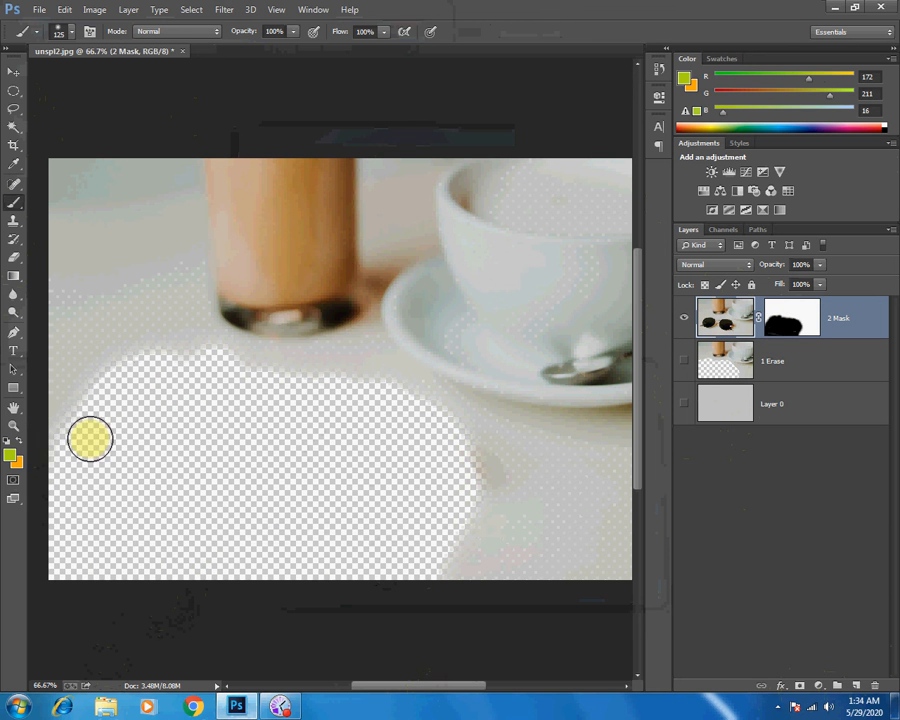
pyautogui.click(790, 322)
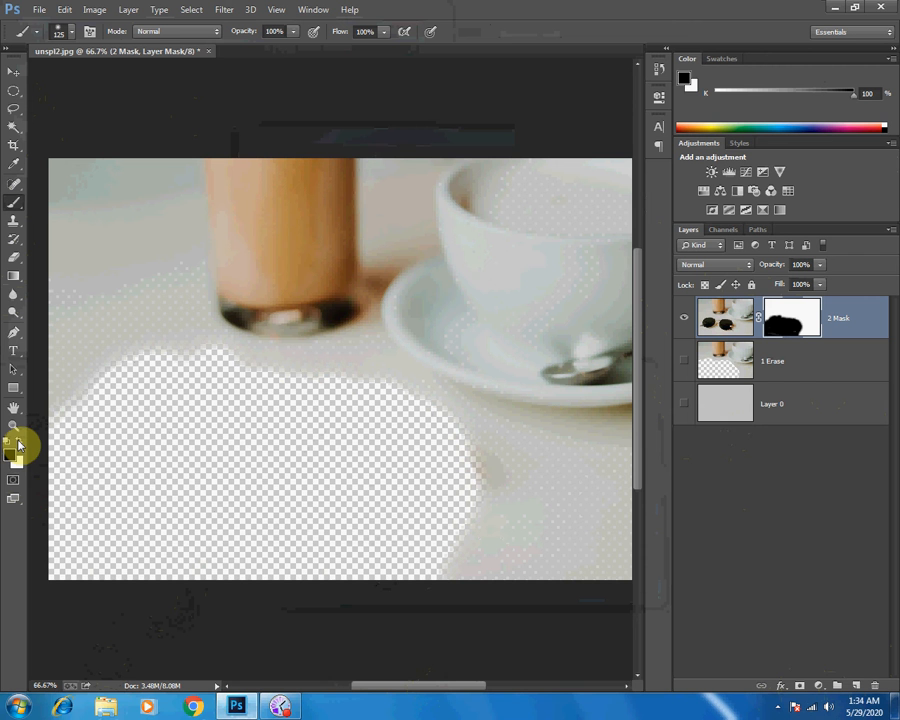
pyautogui.moveTo(68, 444)
pyautogui.mouseDown()
pyautogui.moveTo(156, 352)
pyautogui.moveTo(48, 528)
pyautogui.moveTo(235, 364)
pyautogui.moveTo(50, 556)
pyautogui.moveTo(195, 366)
pyautogui.moveTo(277, 386)
pyautogui.moveTo(129, 526)
pyautogui.moveTo(329, 386)
pyautogui.moveTo(137, 558)
pyautogui.moveTo(162, 355)
pyautogui.moveTo(193, 450)
pyautogui.moveTo(76, 484)
pyautogui.moveTo(410, 380)
pyautogui.moveTo(504, 492)
pyautogui.moveTo(267, 426)
pyautogui.moveTo(452, 424)
pyautogui.moveTo(486, 440)
pyautogui.moveTo(265, 480)
pyautogui.moveTo(496, 543)
pyautogui.moveTo(12, 531)
pyautogui.moveTo(81, 558)
pyautogui.moveTo(484, 559)
pyautogui.moveTo(44, 416)
pyautogui.moveTo(442, 438)
pyautogui.moveTo(362, 550)
pyautogui.moveTo(506, 510)
pyautogui.moveTo(440, 566)
pyautogui.moveTo(354, 554)
pyautogui.moveTo(371, 554)
pyautogui.mouseUp()
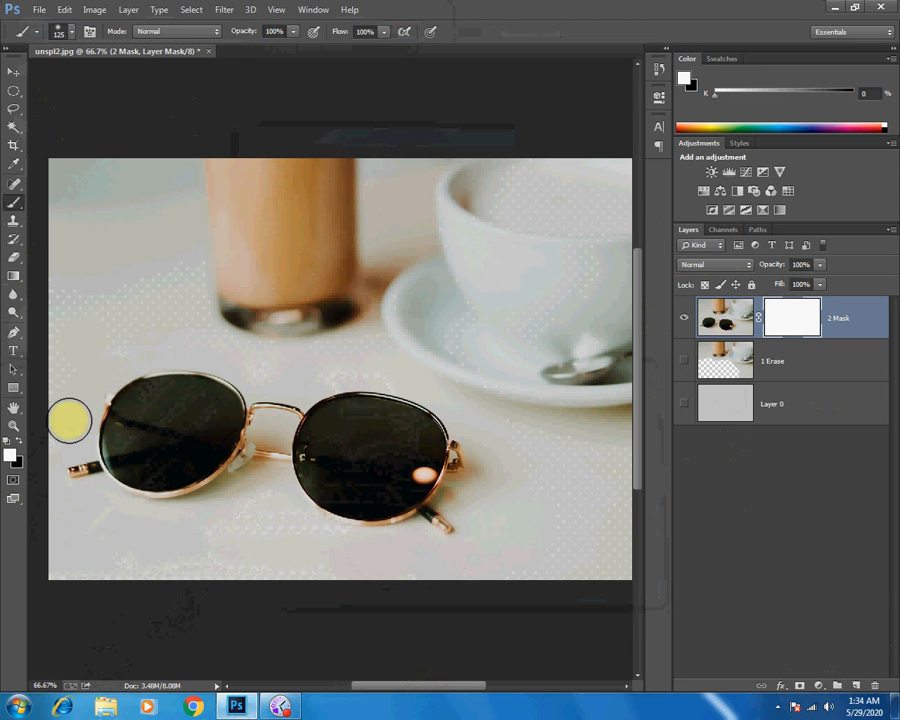
pyautogui.moveTo(70, 422)
pyautogui.mouseDown()
pyautogui.moveTo(209, 380)
pyautogui.moveTo(86, 426)
pyautogui.moveTo(450, 428)
pyautogui.moveTo(454, 462)
pyautogui.moveTo(412, 426)
pyautogui.moveTo(436, 505)
pyautogui.moveTo(18, 468)
pyautogui.moveTo(484, 540)
pyautogui.moveTo(22, 555)
pyautogui.moveTo(136, 530)
pyautogui.moveTo(96, 544)
pyautogui.moveTo(88, 536)
pyautogui.mouseUp()
# Save the document to the Desktop as unspl2 in Photoshop PSD format with layers.
pyautogui.click(40, 10)
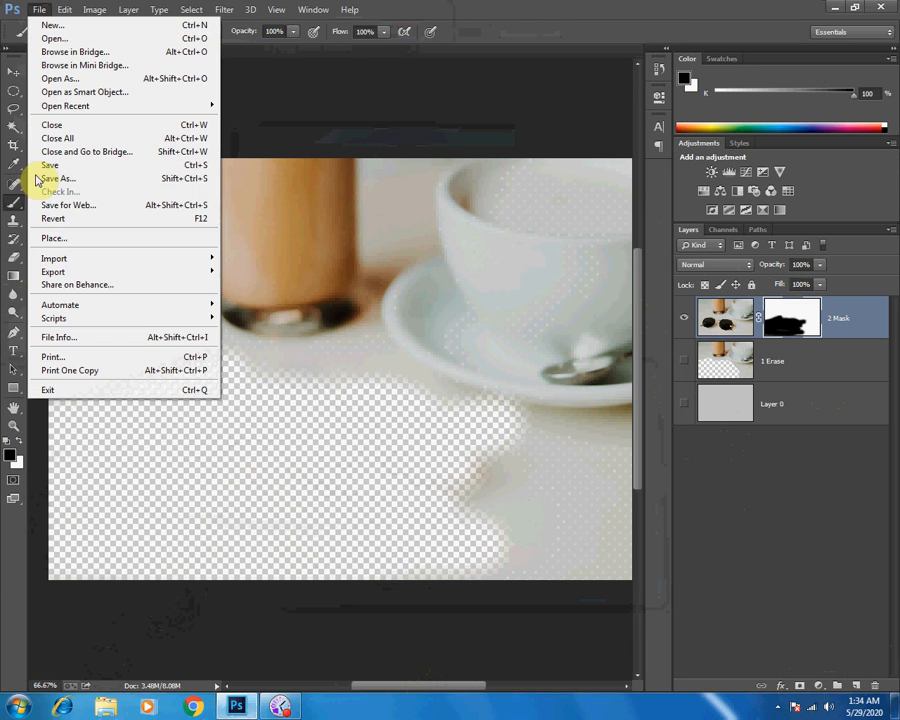
pyautogui.click(82, 184)
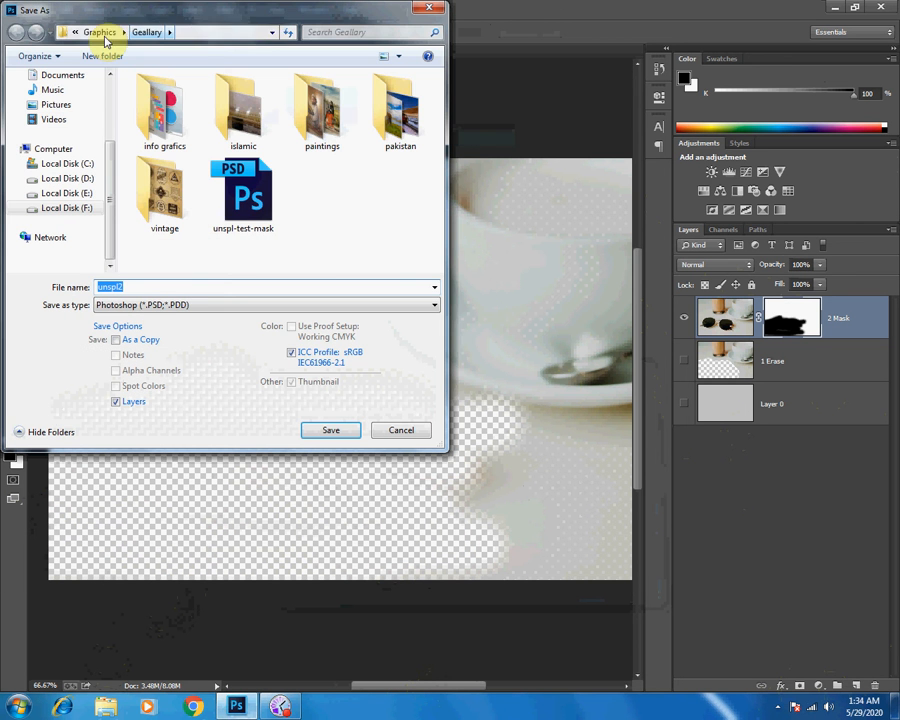
pyautogui.click(72, 78)
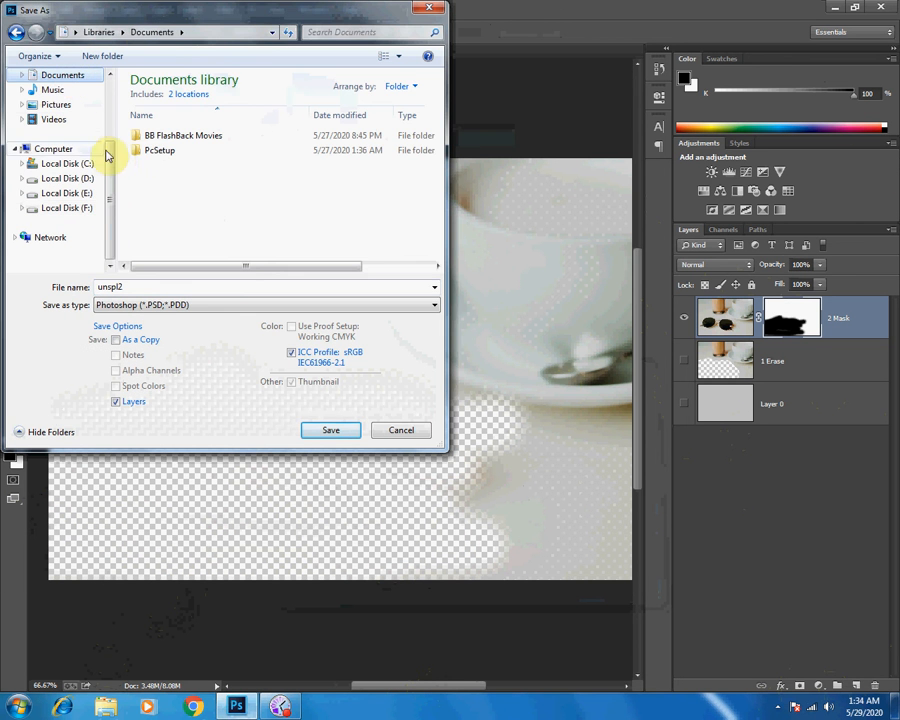
pyautogui.scroll(2, 113, 160)
pyautogui.click(70, 95)
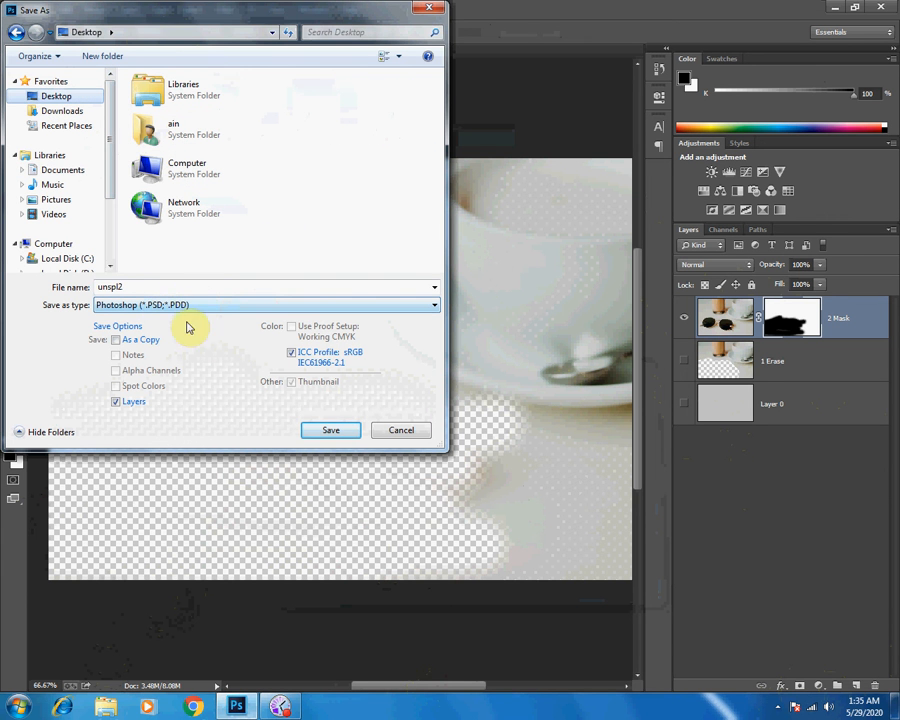
pyautogui.click(318, 432)
pyautogui.click(606, 224)
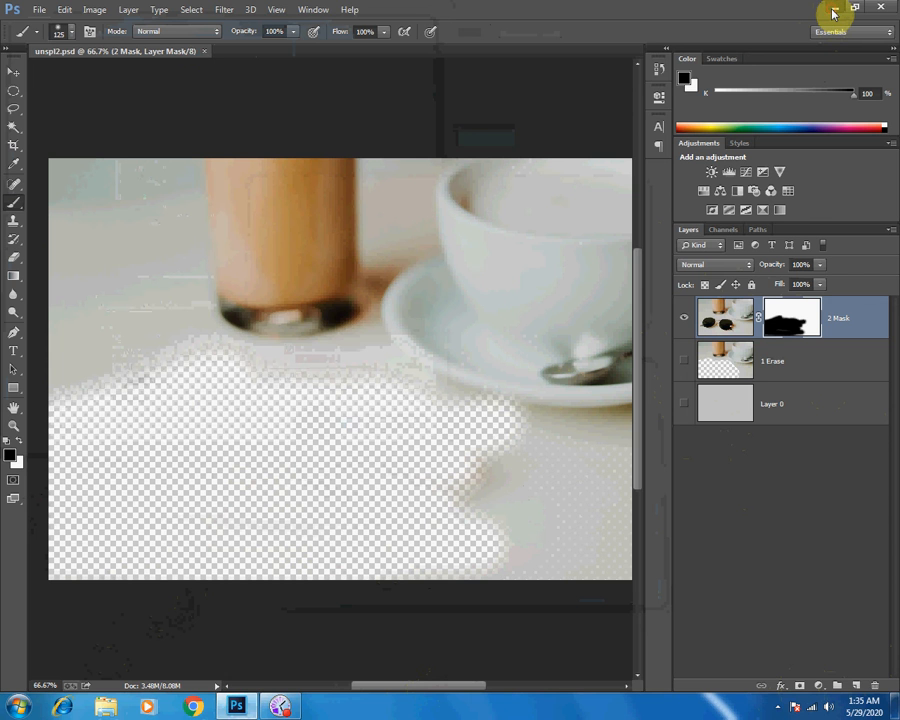
# Close the saved document and reopen unspl2 from the desktop.
pyautogui.click(205, 51)
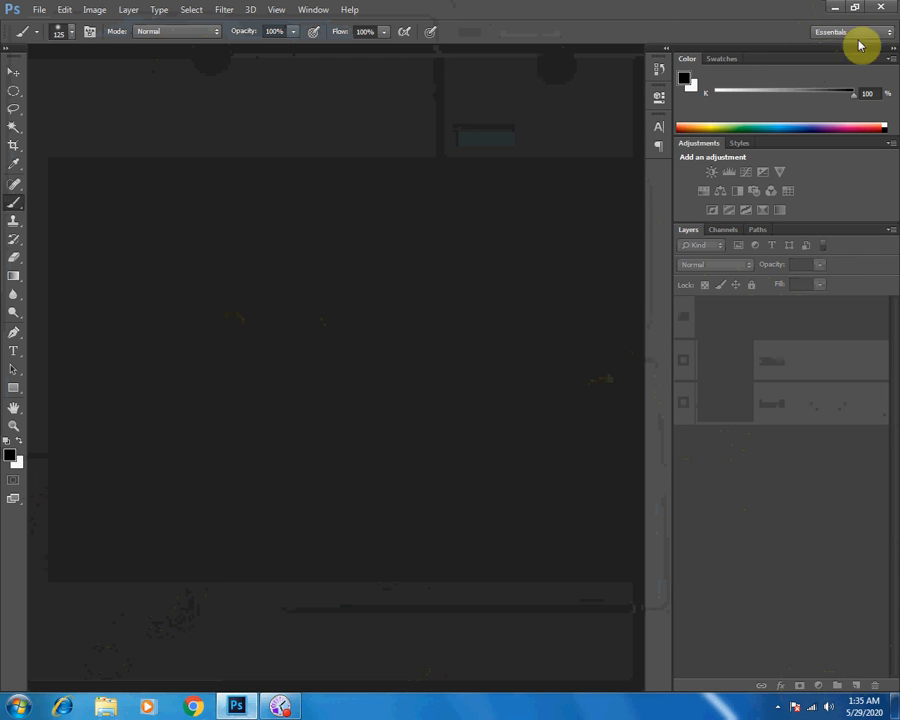
pyautogui.click(837, 9)
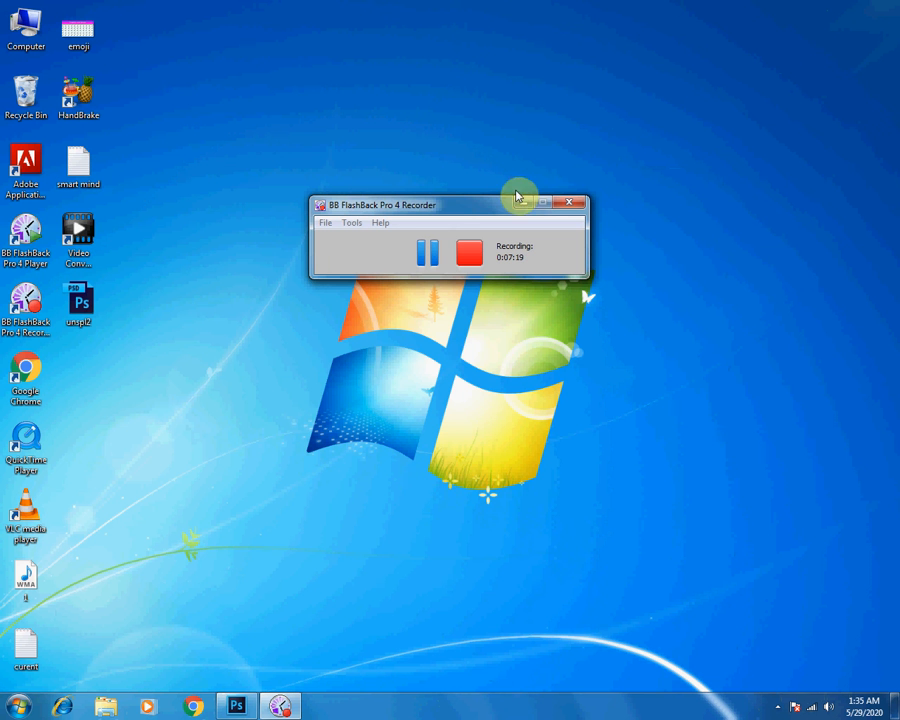
pyautogui.doubleClick(85, 313)
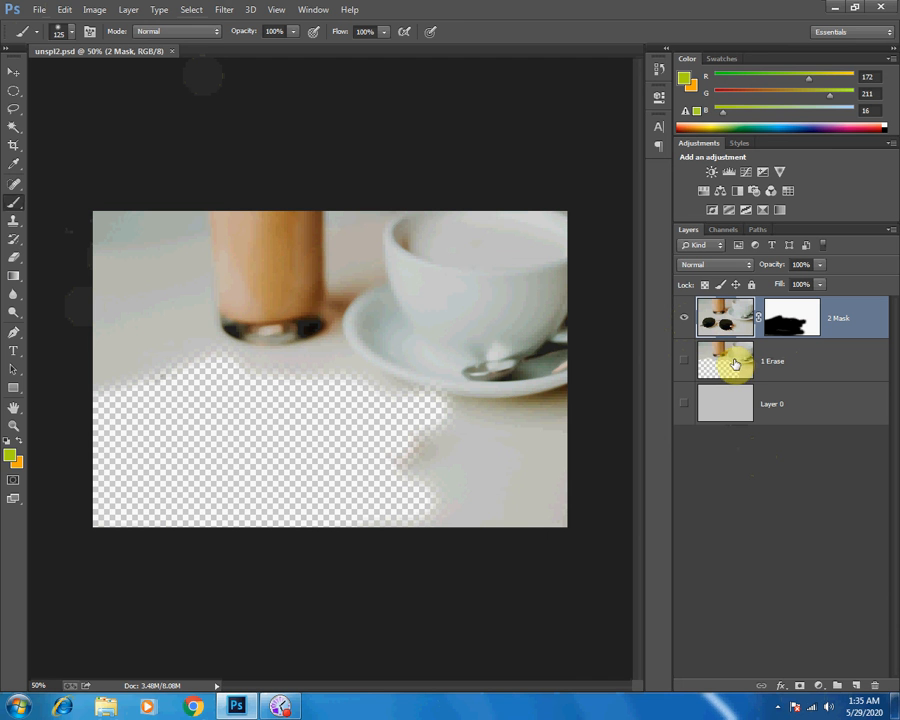
# Hide 2 Mask, show and select 1 Erase, and brush yellow-green over part of its erased area.
pyautogui.click(686, 321)
pyautogui.click(680, 360)
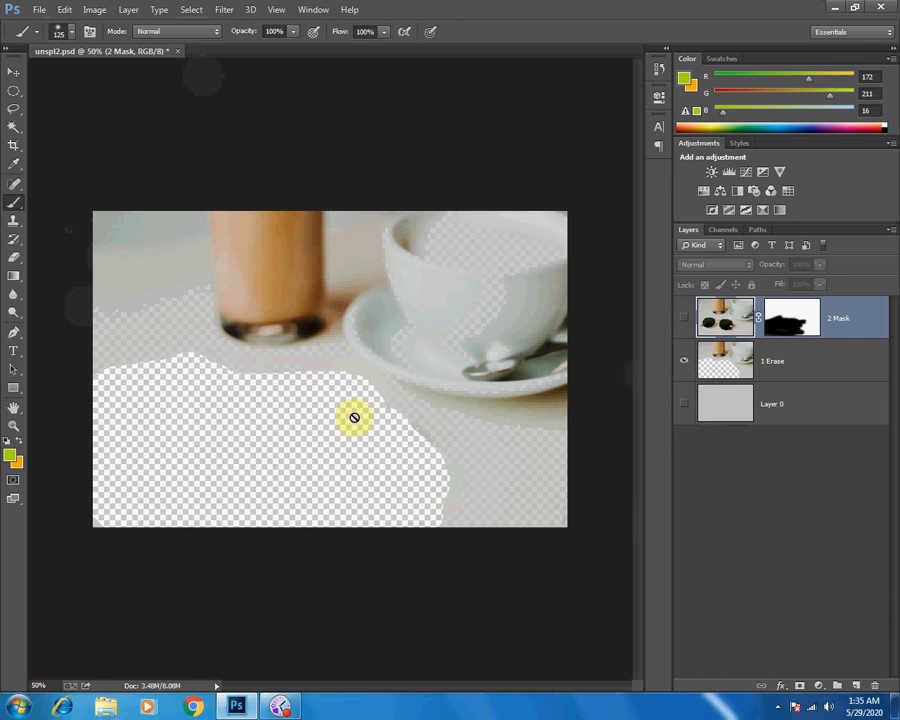
pyautogui.click(718, 376)
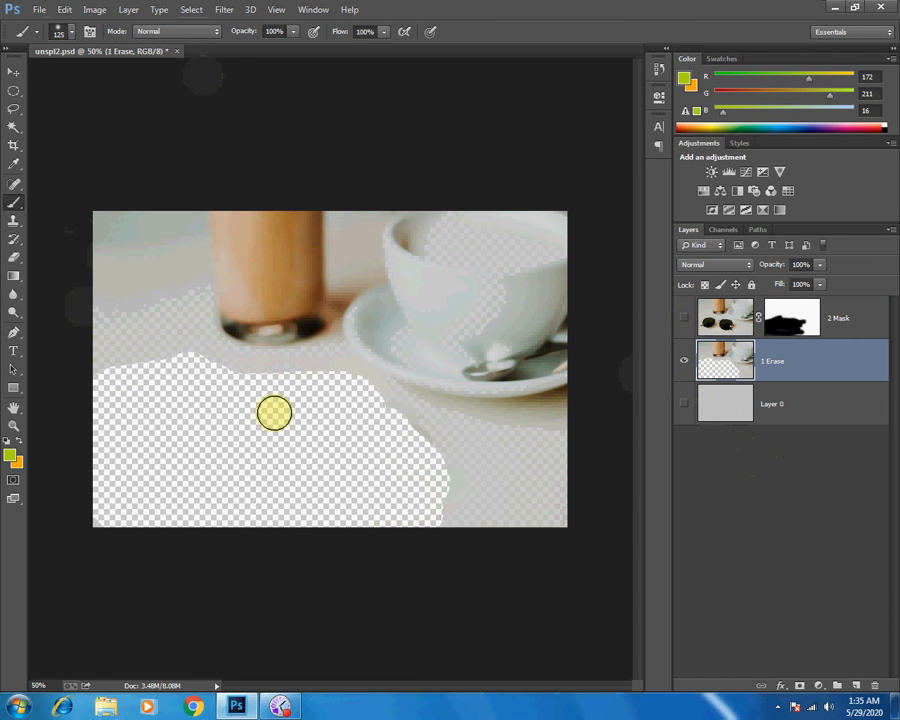
pyautogui.moveTo(357, 396)
pyautogui.mouseDown()
pyautogui.moveTo(273, 400)
pyautogui.moveTo(273, 437)
pyautogui.mouseUp()
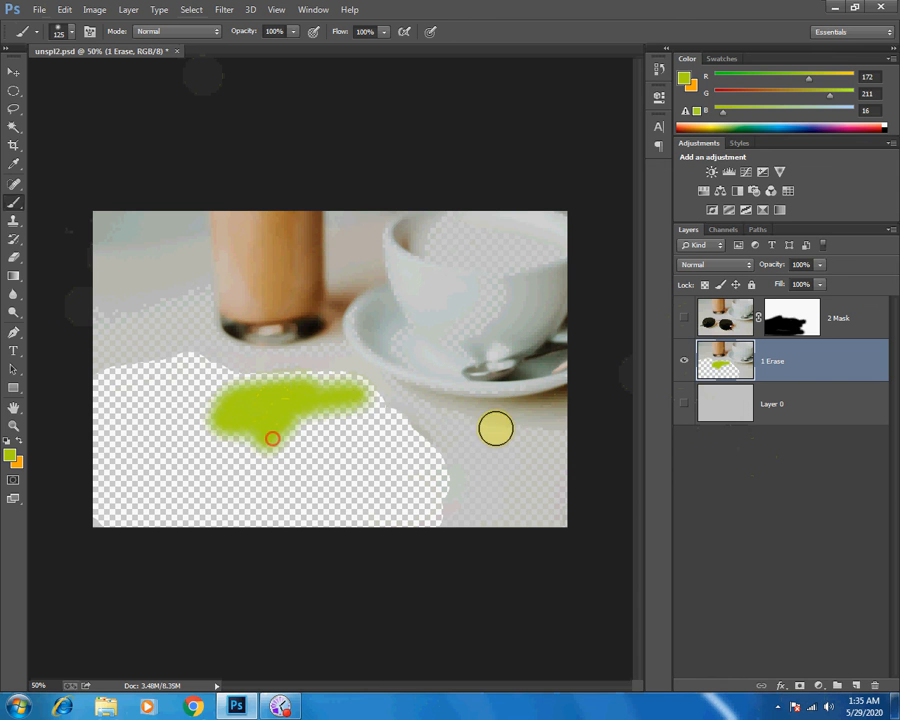
# Hide 1 Erase, show 2 Mask, and make the layer mask of 2 Mask active.
pyautogui.click(685, 365)
pyautogui.click(686, 319)
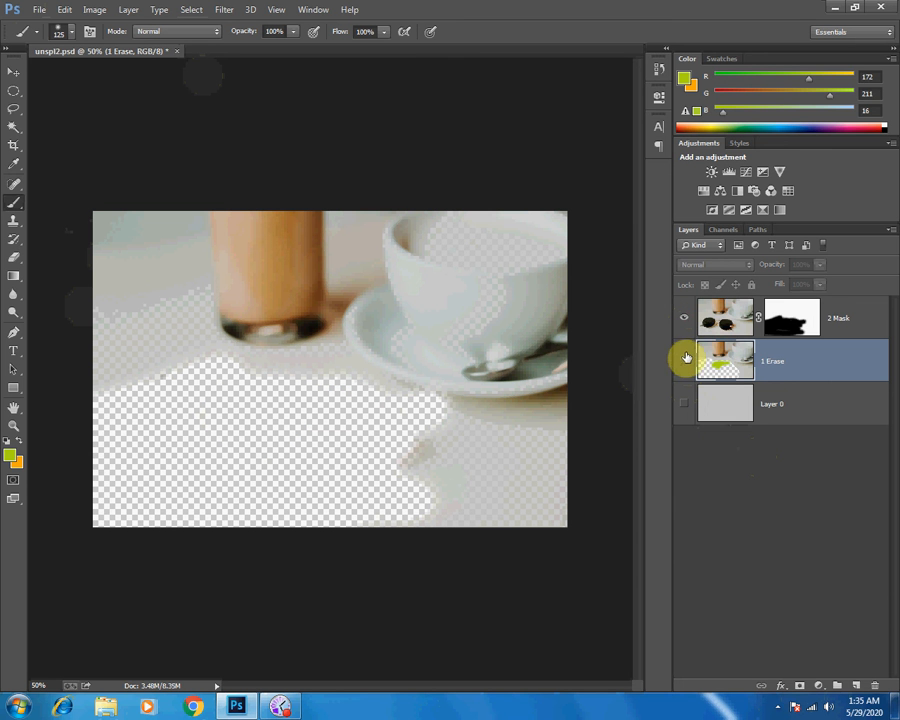
pyautogui.click(781, 318)
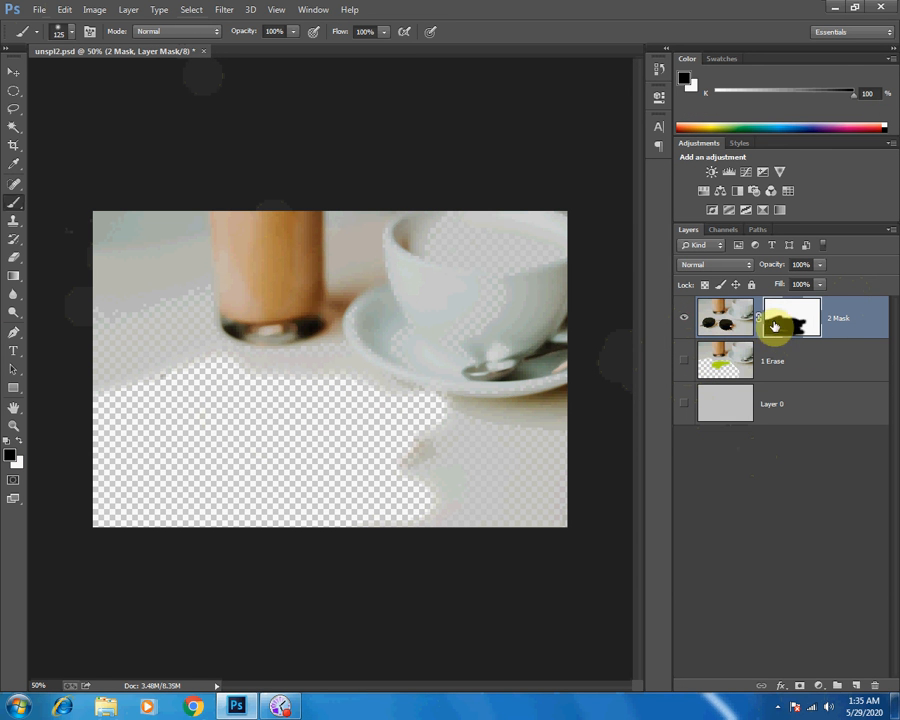
pyautogui.click(718, 322)
pyautogui.click(805, 318)
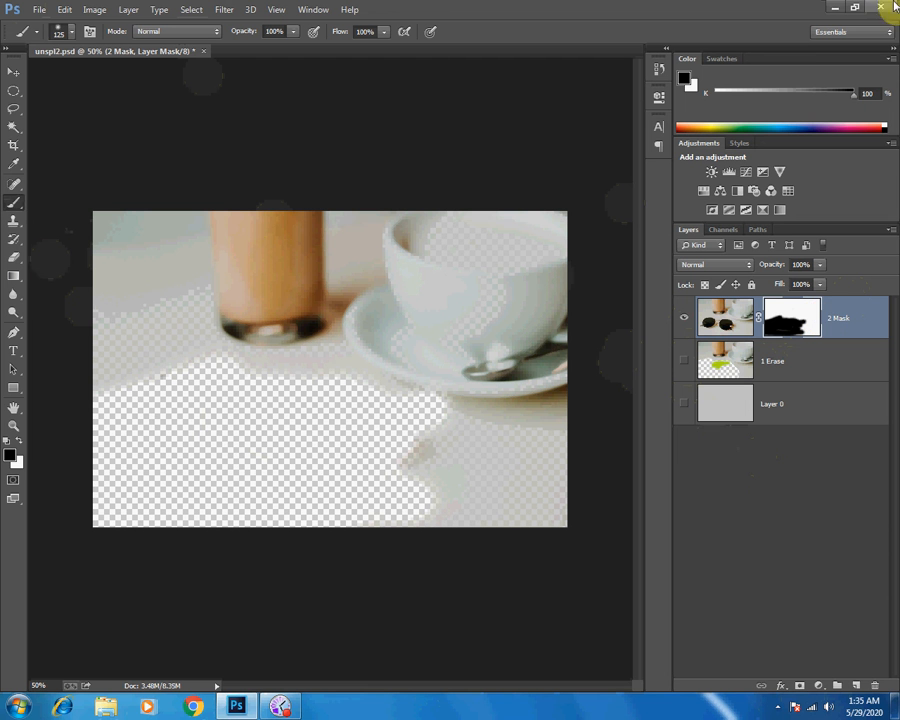
# Paint white across the blacked-out area of 2 Mask's layer mask to bring the sunglasses back.
pyautogui.moveTo(88, 470); pyautogui.dragTo(182, 372)
pyautogui.moveTo(50, 452)
pyautogui.mouseDown()
pyautogui.moveTo(221, 351)
pyautogui.moveTo(96, 437)
pyautogui.moveTo(51, 556)
pyautogui.moveTo(90, 482)
pyautogui.moveTo(104, 430)
pyautogui.moveTo(135, 530)
pyautogui.moveTo(167, 470)
pyautogui.moveTo(315, 422)
pyautogui.moveTo(243, 398)
pyautogui.moveTo(400, 445)
pyautogui.moveTo(301, 368)
pyautogui.moveTo(532, 470)
pyautogui.moveTo(350, 422)
pyautogui.moveTo(194, 504)
pyautogui.moveTo(468, 514)
pyautogui.moveTo(575, 494)
pyautogui.moveTo(377, 461)
pyautogui.mouseUp()
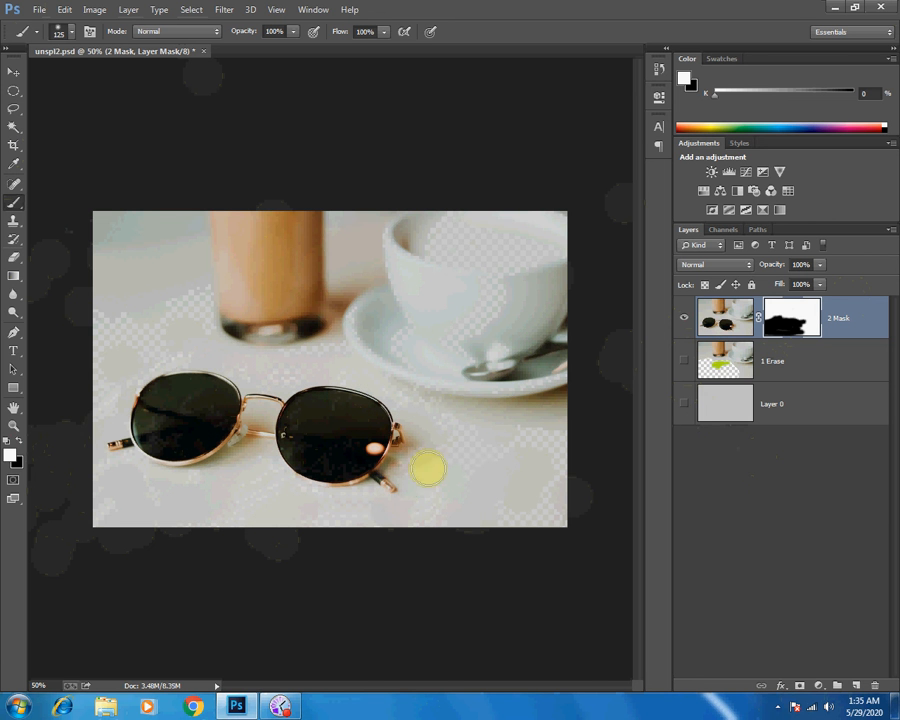
pyautogui.moveTo(267, 498)
pyautogui.mouseDown()
pyautogui.moveTo(85, 500)
pyautogui.moveTo(96, 509)
pyautogui.mouseUp()
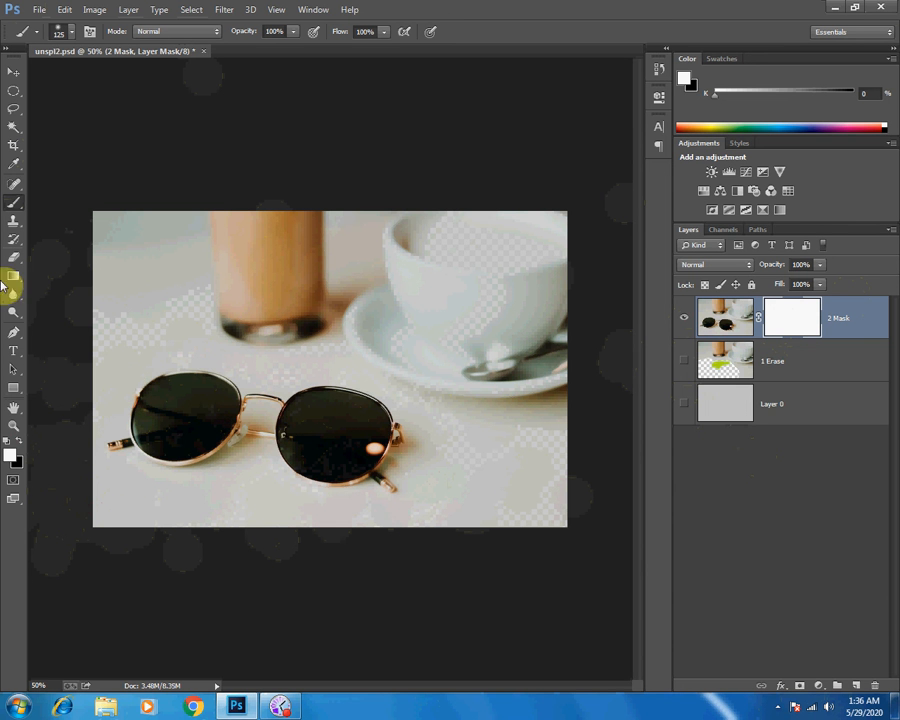
# Paint black over the sunglasses on 2 Mask's layer mask and show Layer 0 behind it.
pyautogui.moveTo(110, 455)
pyautogui.mouseDown()
pyautogui.moveTo(161, 392)
pyautogui.moveTo(199, 374)
pyautogui.moveTo(222, 401)
pyautogui.moveTo(259, 414)
pyautogui.moveTo(334, 402)
pyautogui.moveTo(416, 462)
pyautogui.moveTo(211, 477)
pyautogui.moveTo(189, 426)
pyautogui.moveTo(193, 484)
pyautogui.moveTo(275, 426)
pyautogui.moveTo(201, 468)
pyautogui.mouseUp()
pyautogui.moveTo(137, 461)
pyautogui.mouseDown()
pyautogui.moveTo(473, 513)
pyautogui.moveTo(89, 489)
pyautogui.moveTo(137, 514)
pyautogui.moveTo(93, 529)
pyautogui.moveTo(463, 461)
pyautogui.moveTo(304, 465)
pyautogui.mouseUp()
pyautogui.click(684, 404)
pyautogui.moveTo(183, 389)
pyautogui.mouseDown()
pyautogui.moveTo(152, 385)
pyautogui.moveTo(304, 396)
pyautogui.moveTo(406, 425)
pyautogui.moveTo(358, 427)
pyautogui.moveTo(377, 397)
pyautogui.moveTo(162, 408)
pyautogui.moveTo(366, 471)
pyautogui.moveTo(539, 510)
pyautogui.moveTo(437, 514)
pyautogui.mouseUp()
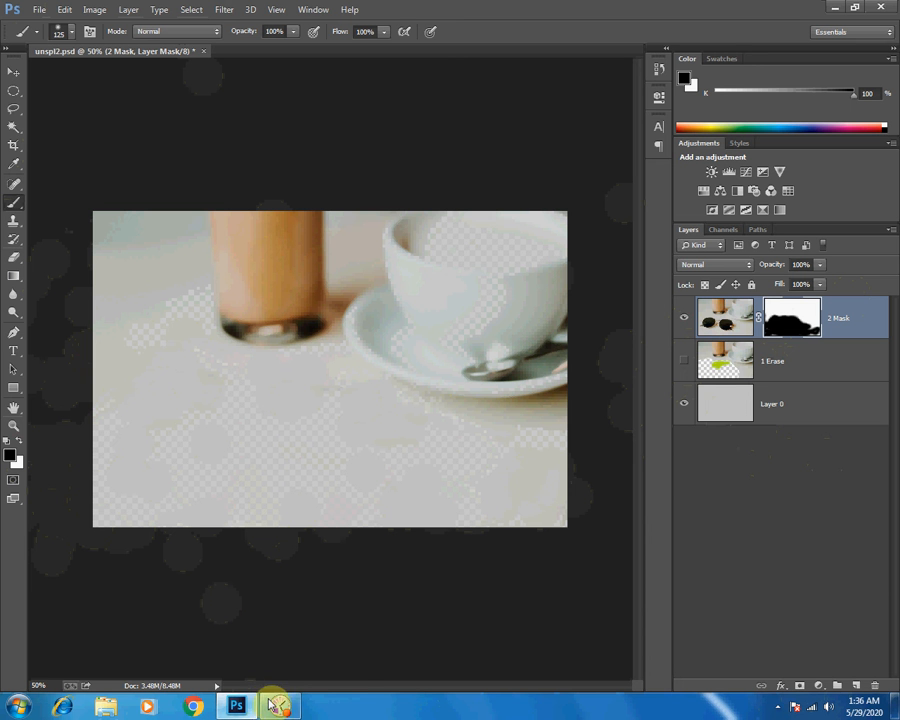
pyautogui.moveTo(281, 707)
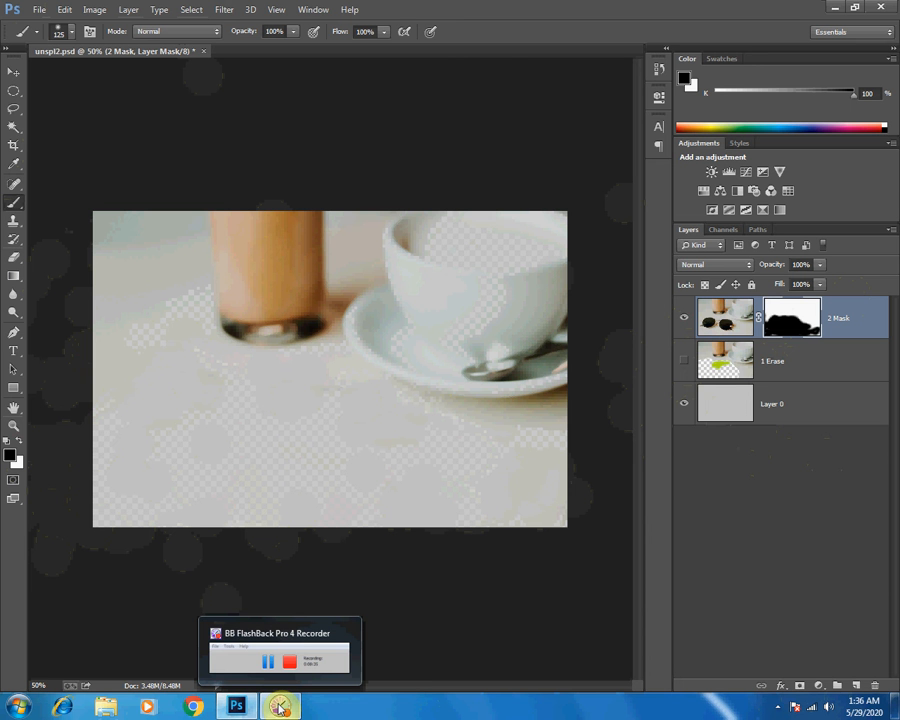
pyautogui.click(281, 707)
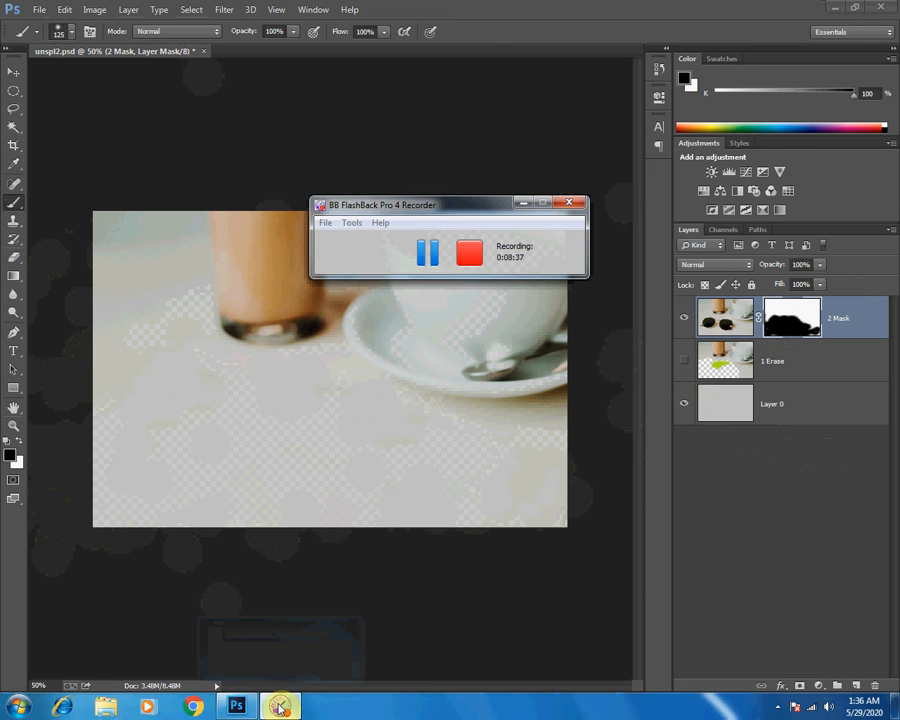
pyautogui.click(295, 588)
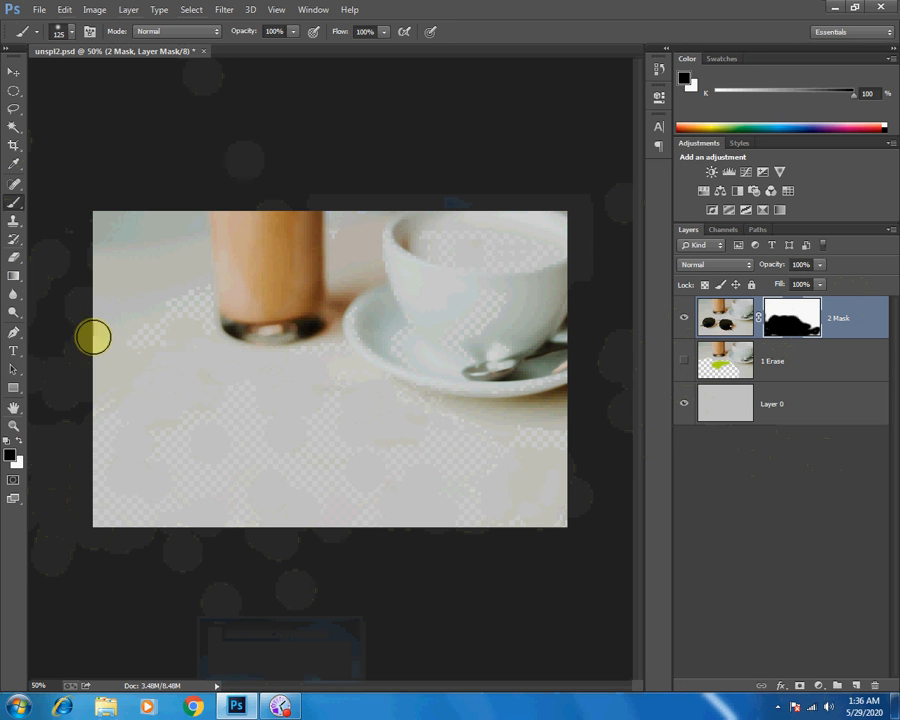
# Close the unspl2.psd document, leaving no document open.
pyautogui.click(203, 51)
pyautogui.click(416, 253)
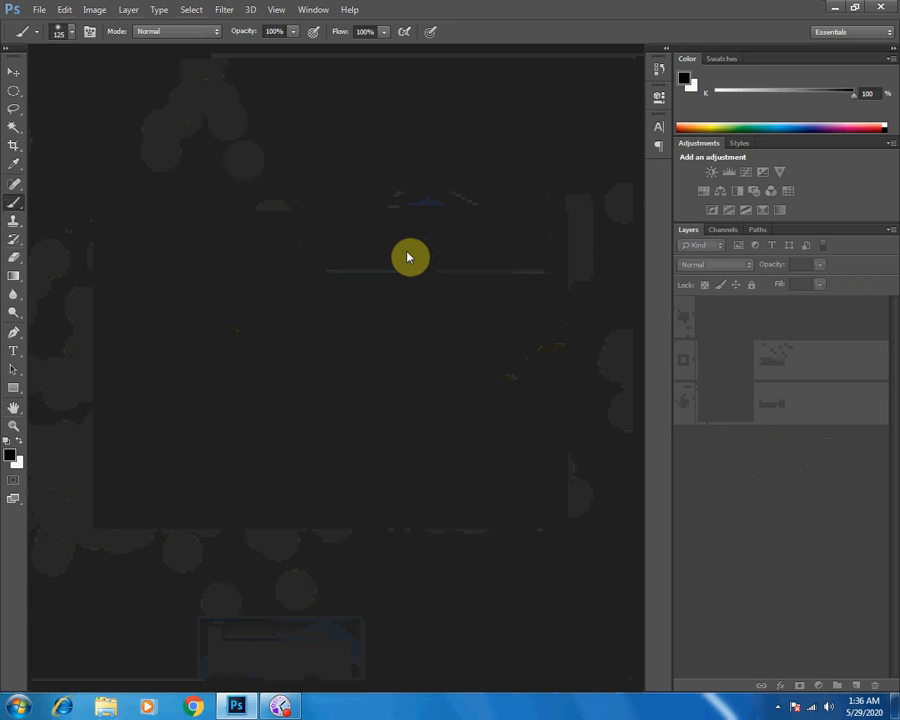
pyautogui.doubleClick(407, 254)
pyautogui.click(399, 336)
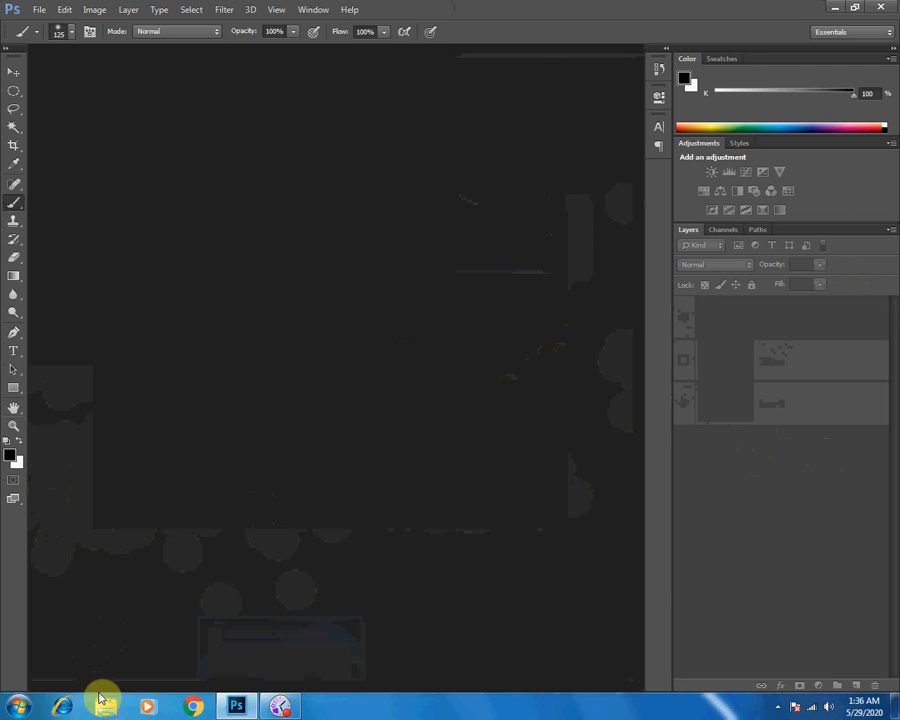
# Switch to Windows Explorer and browse to the Geallary folder inside Graphics on Local Disk (F:).
pyautogui.click(104, 706)
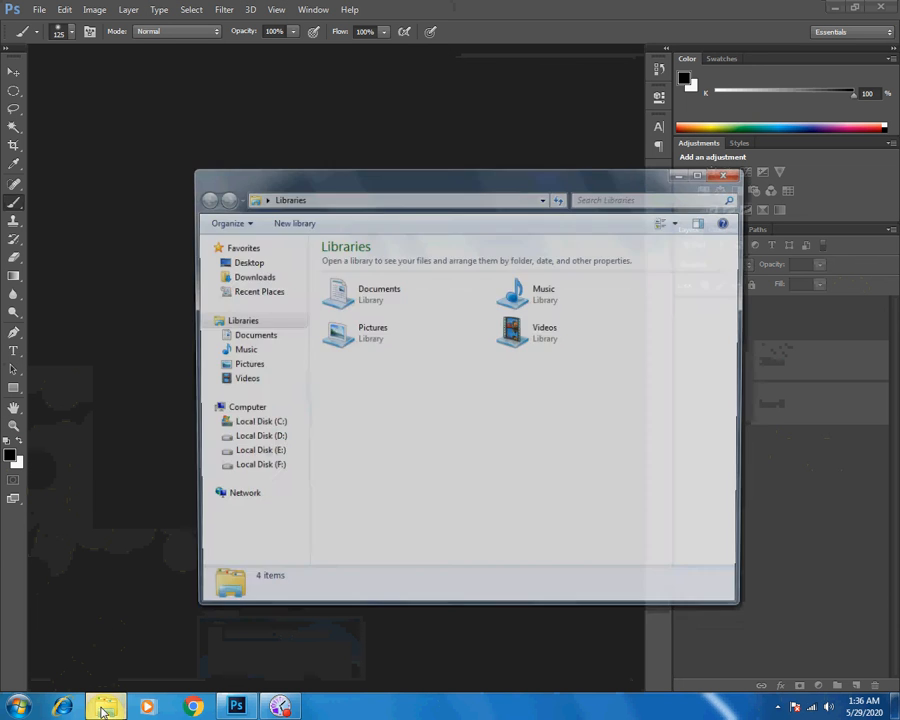
pyautogui.click(259, 463)
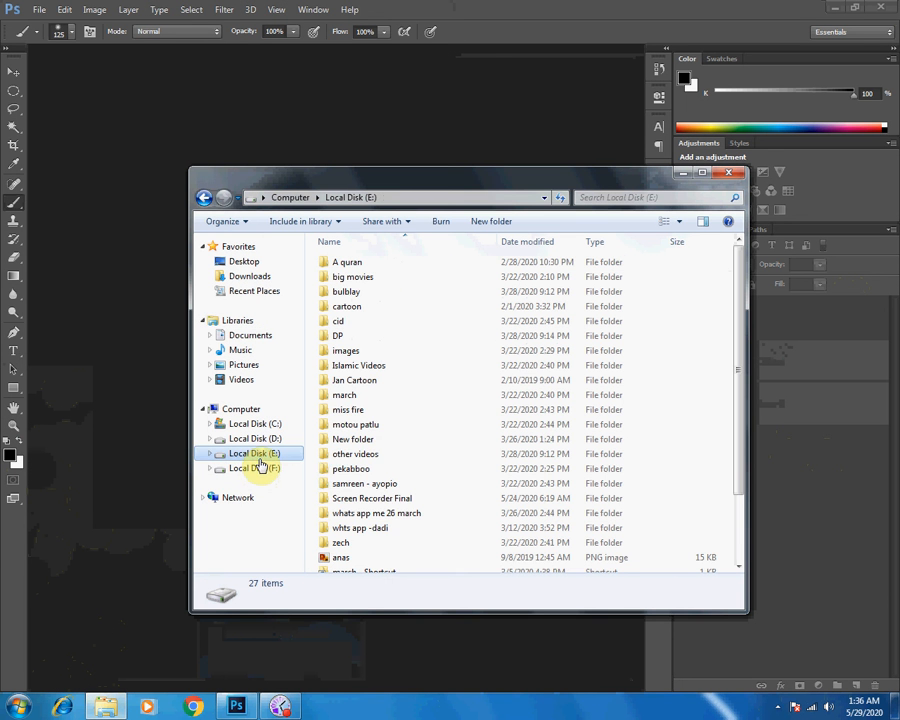
pyautogui.click(258, 470)
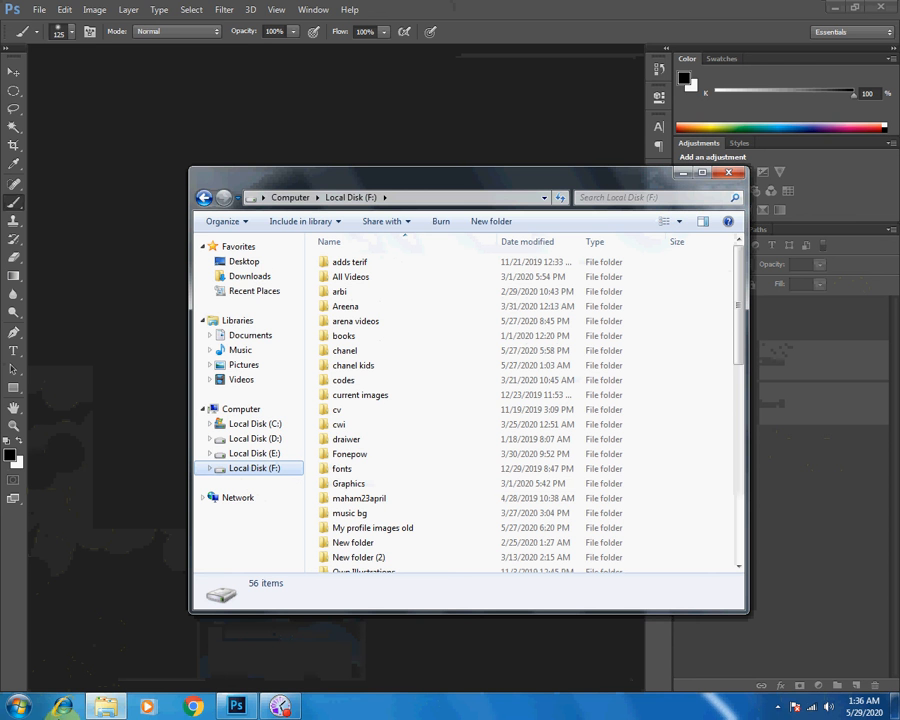
pyautogui.click(702, 173)
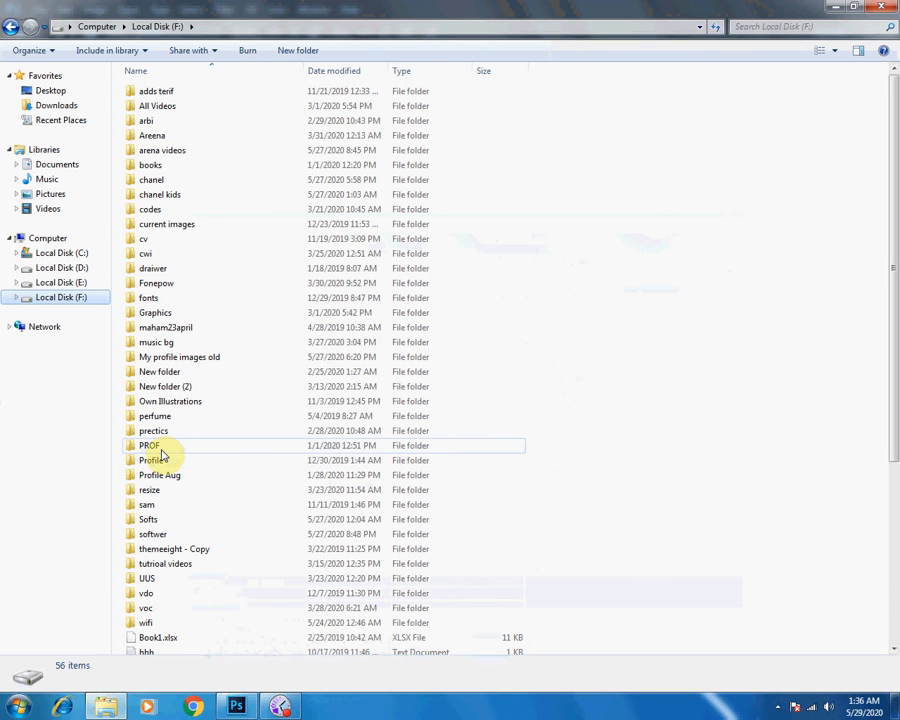
pyautogui.click(156, 320)
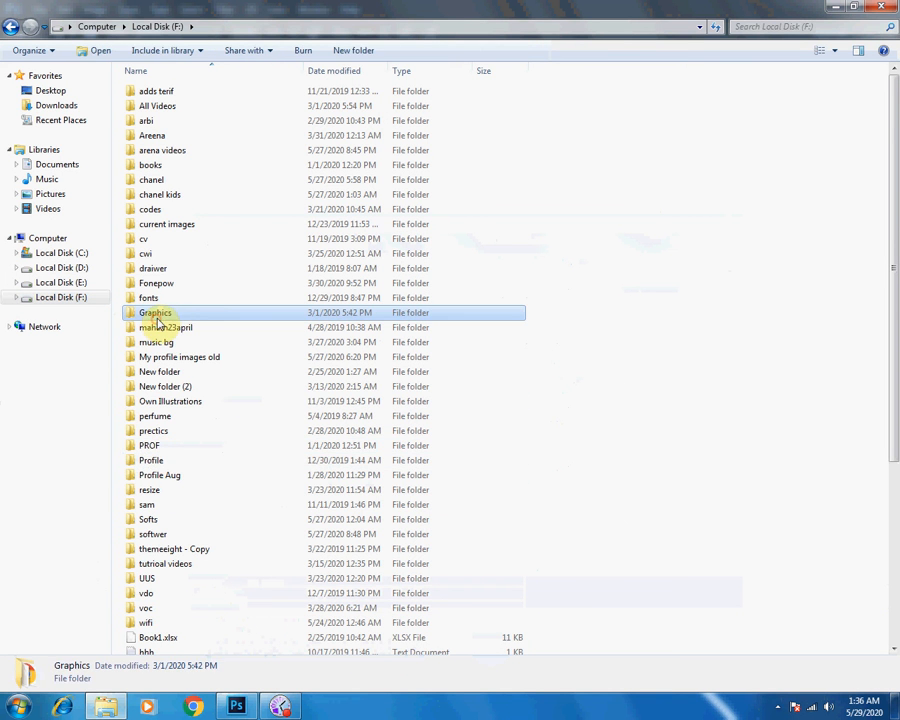
pyautogui.doubleClick(157, 321)
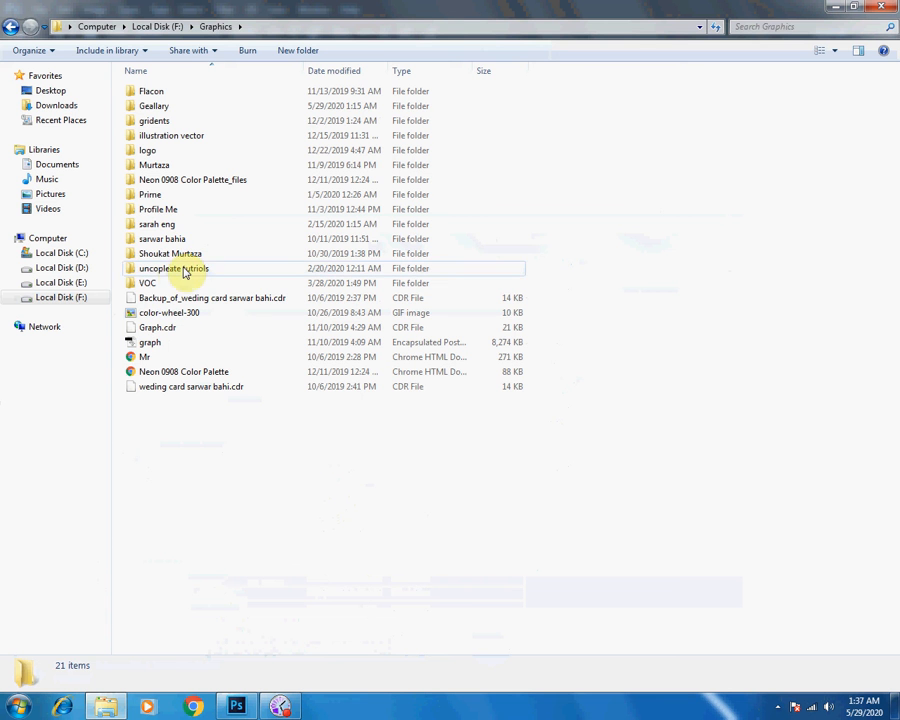
pyautogui.doubleClick(155, 106)
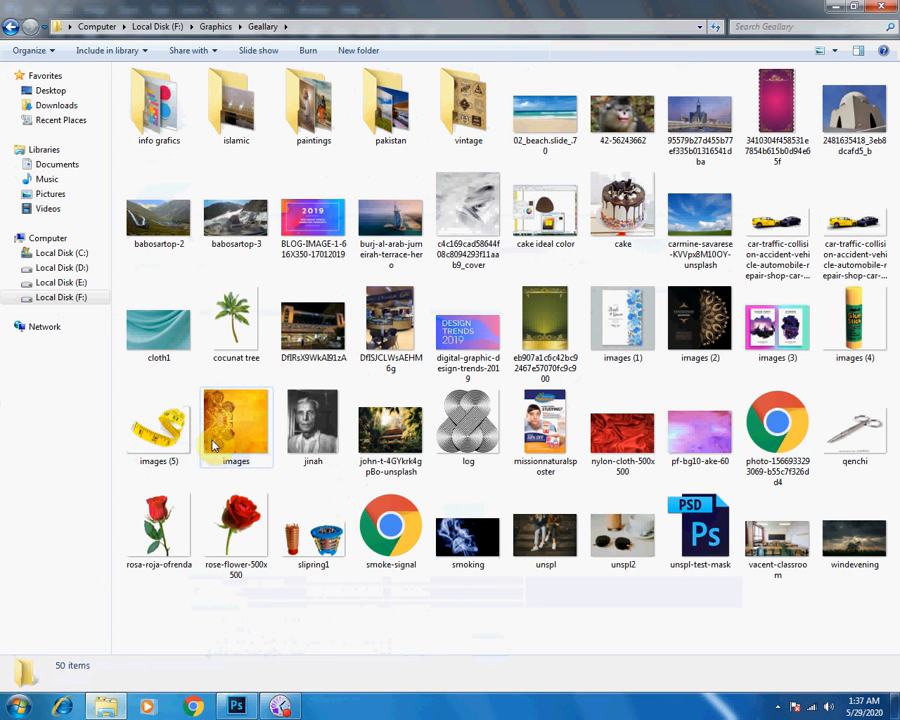
# Preview the unspl image, close the preview, and open the image in Adobe Photoshop CC.
pyautogui.click(548, 545)
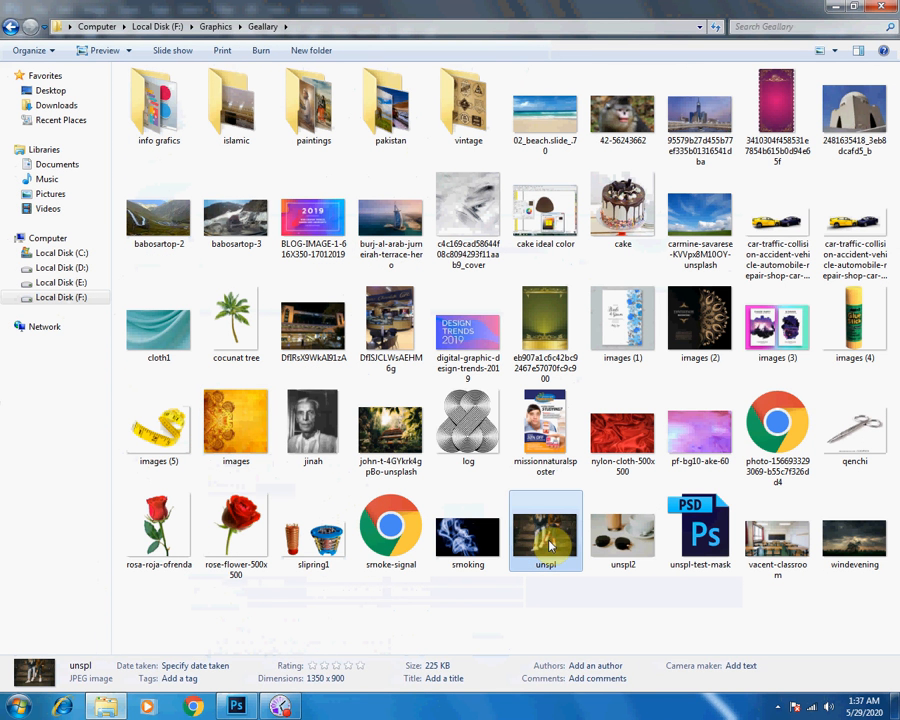
pyautogui.doubleClick(548, 543)
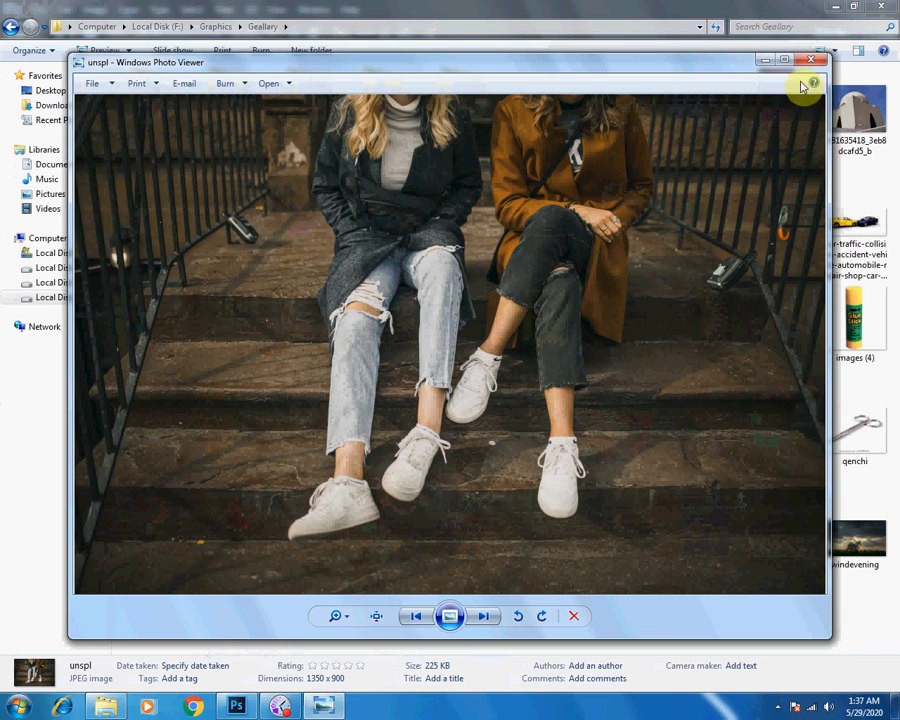
pyautogui.click(809, 60)
pyautogui.rightClick(554, 546)
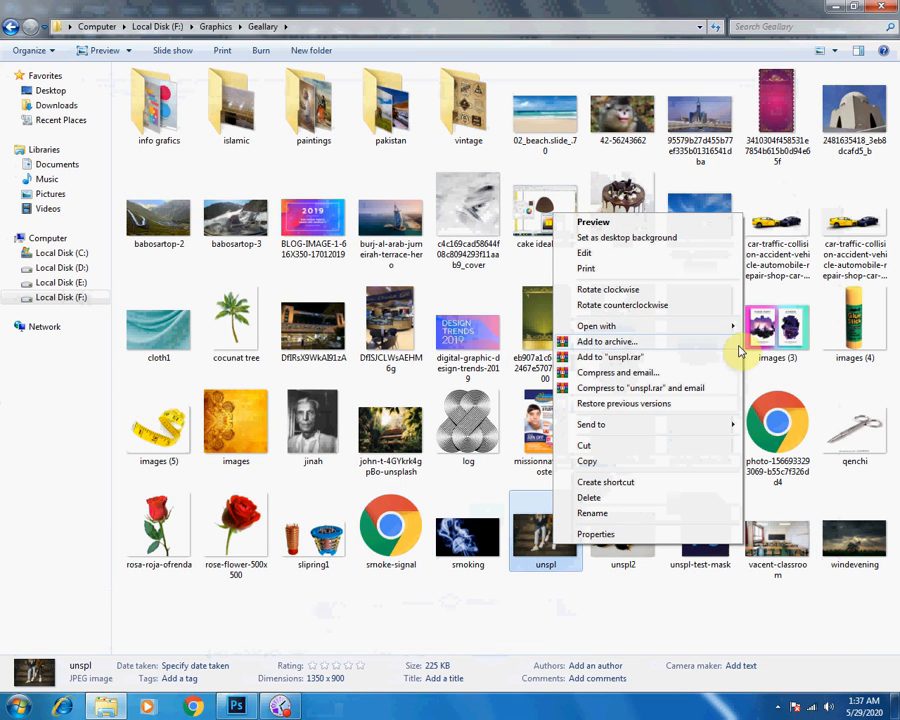
pyautogui.moveTo(672, 333)
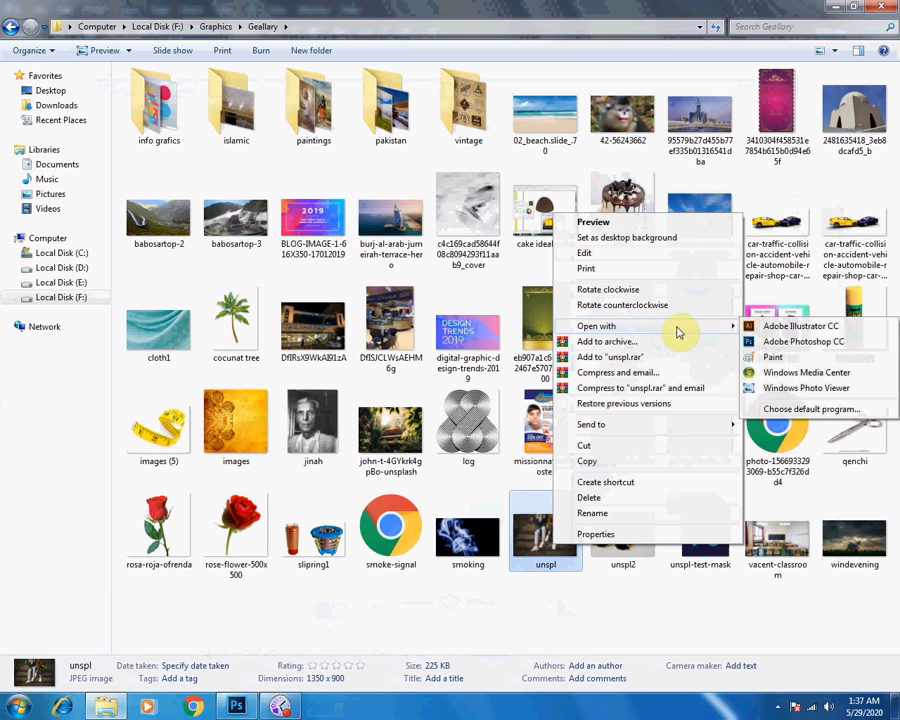
pyautogui.click(785, 341)
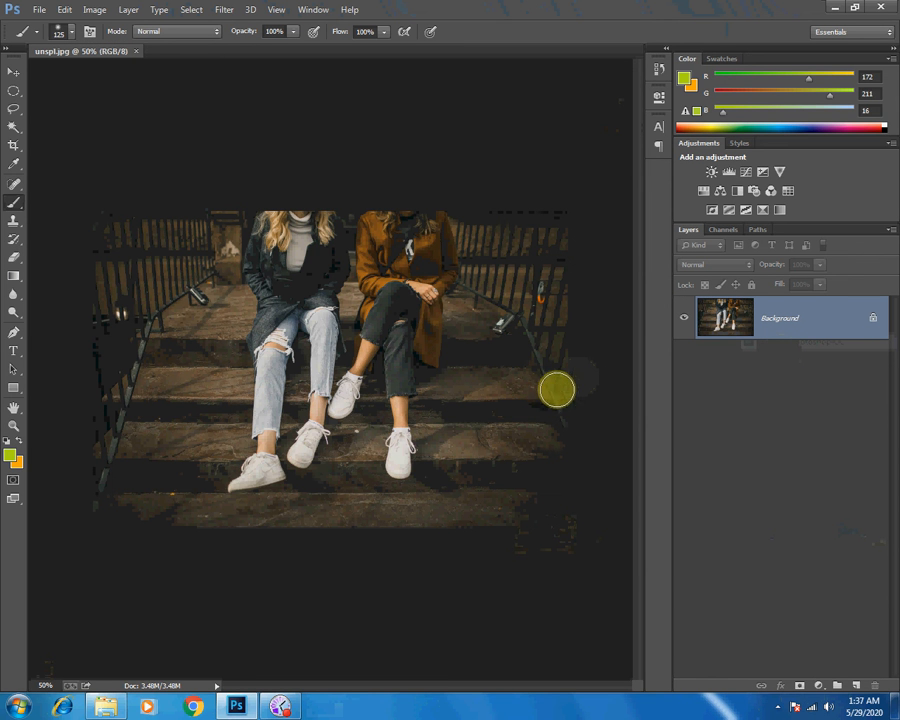
# Convert the locked Background of unspl.jpg into a regular layer.
pyautogui.doubleClick(812, 324)
pyautogui.click(564, 225)
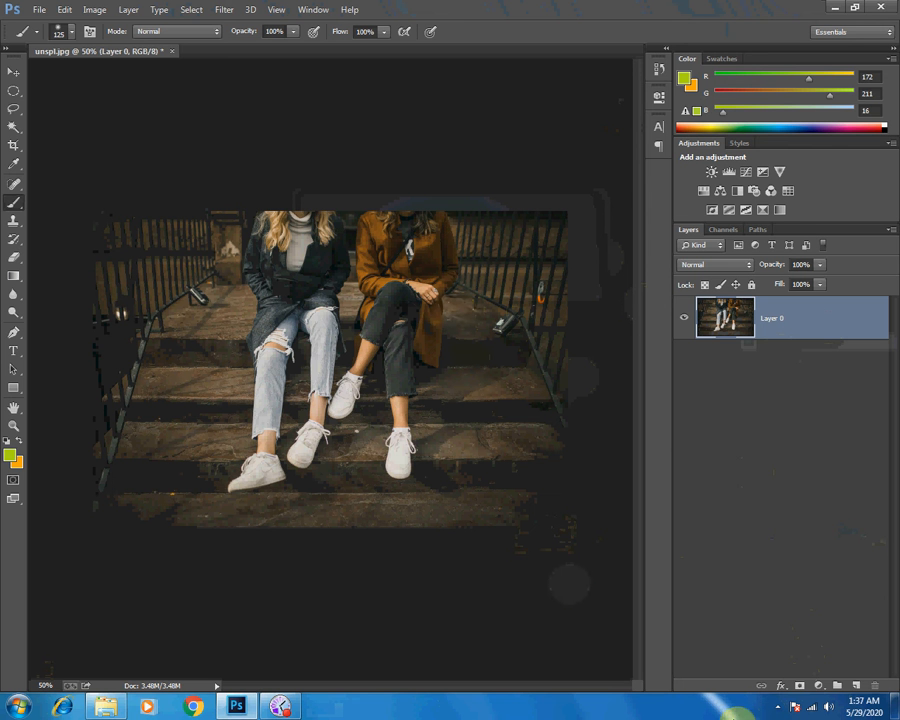
pyautogui.click(822, 688)
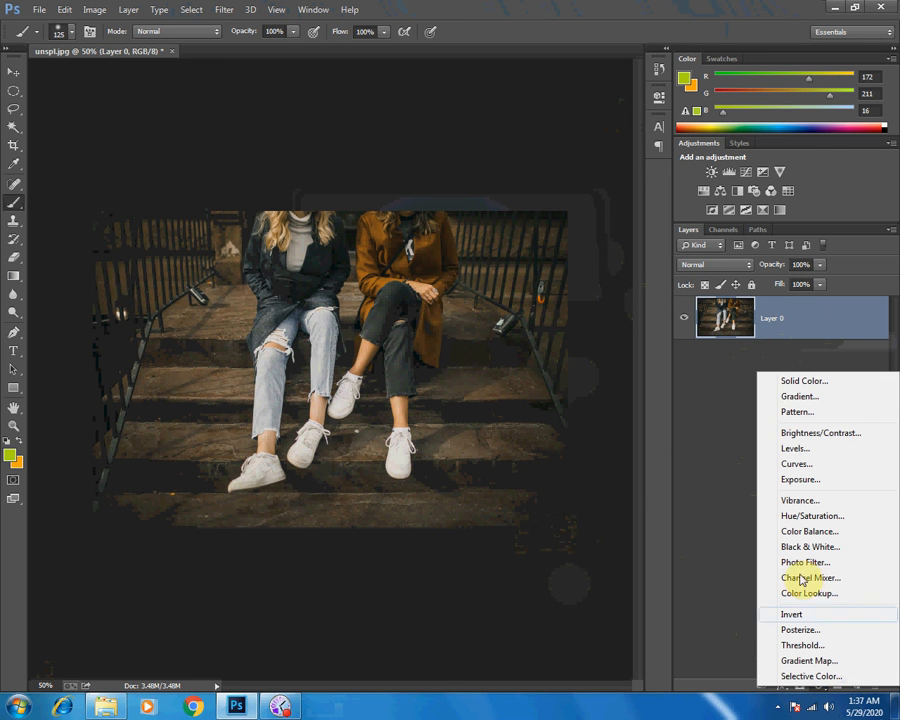
pyautogui.click(797, 397)
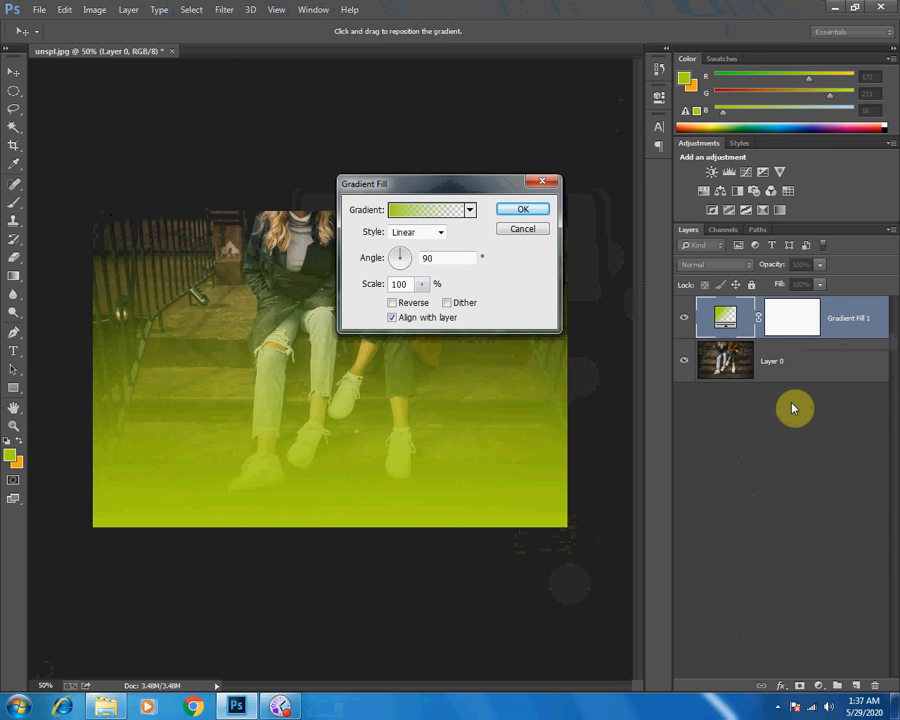
pyautogui.click(522, 229)
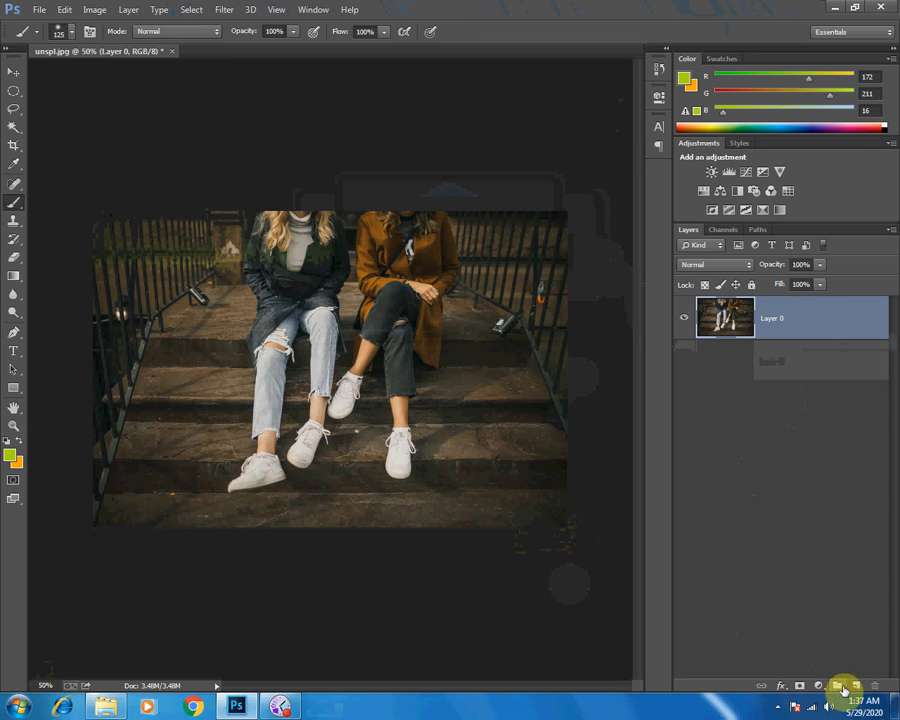
pyautogui.click(16, 282)
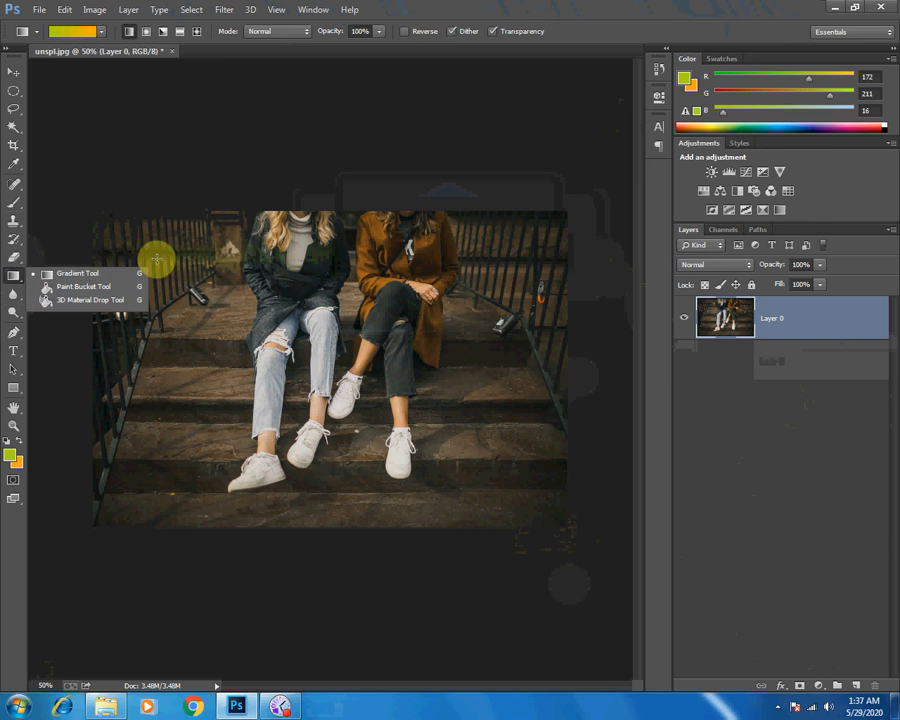
pyautogui.click(8, 73)
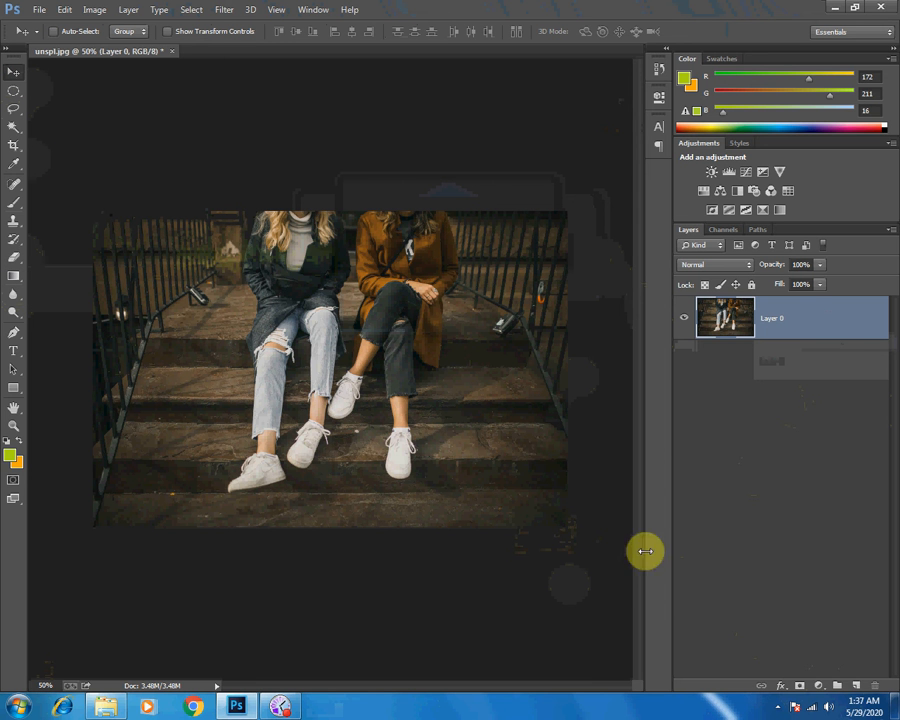
# Try a linear gradient fill layer above the photo, rotating its angle to about 129 degrees.
pyautogui.click(819, 688)
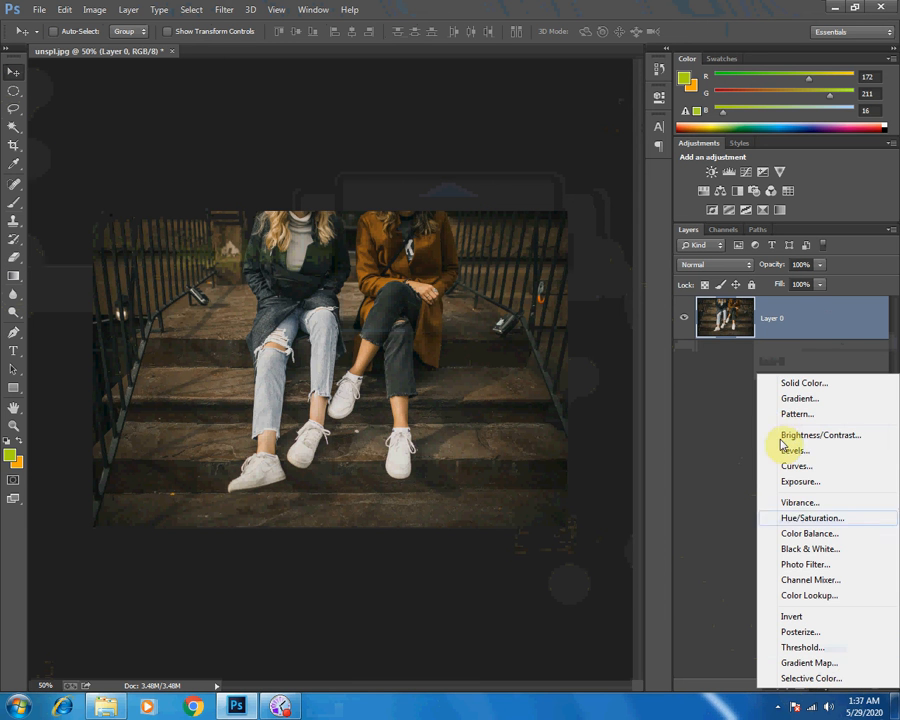
pyautogui.click(790, 400)
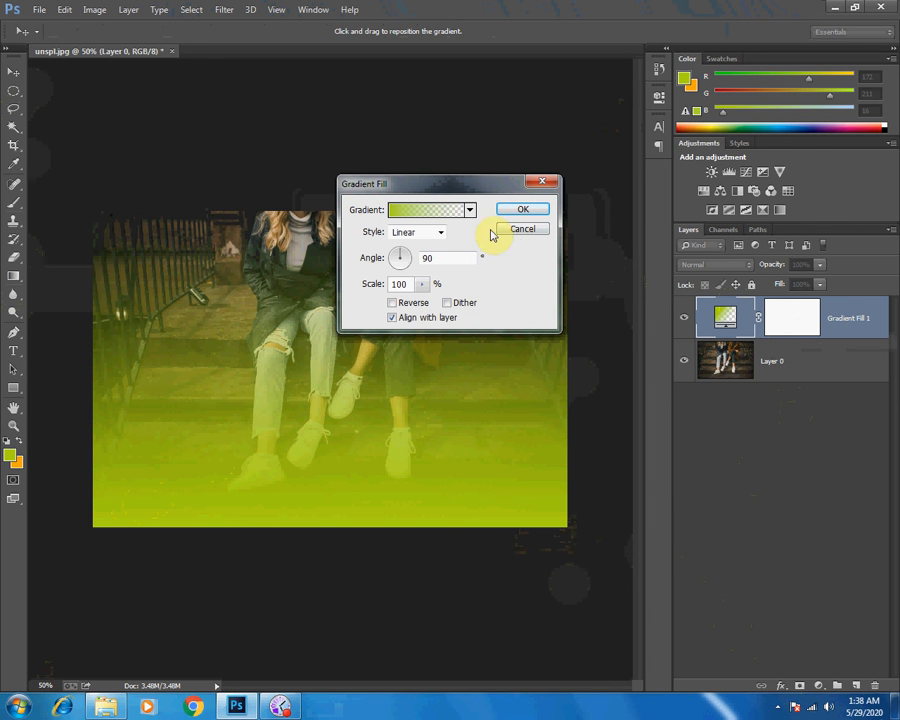
pyautogui.click(408, 260)
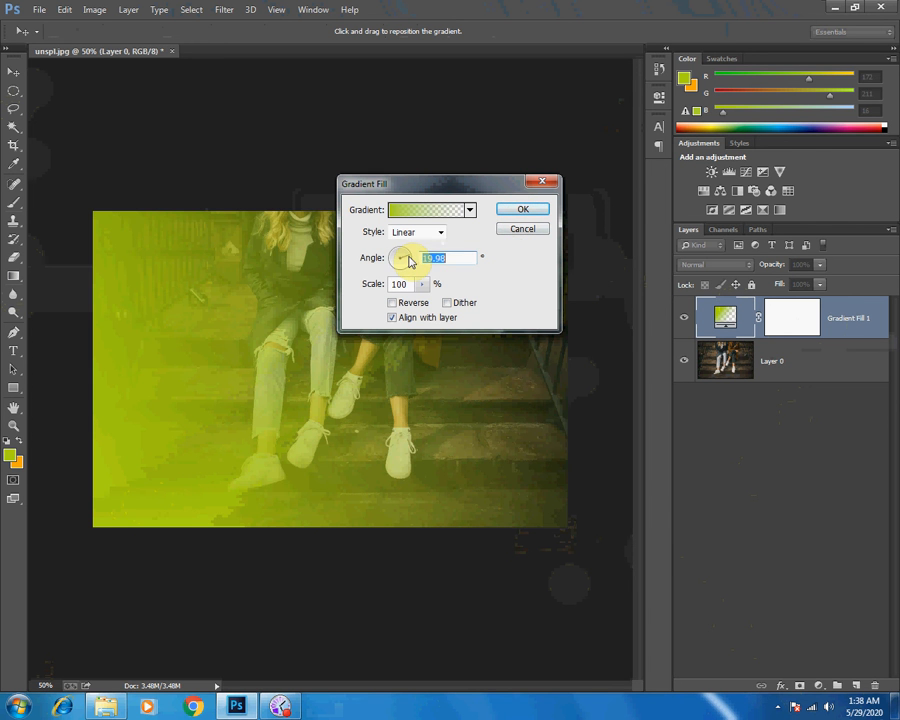
pyautogui.moveTo(408, 260)
pyautogui.mouseDown()
pyautogui.moveTo(407, 273)
pyautogui.moveTo(386, 278)
pyautogui.moveTo(386, 262)
pyautogui.moveTo(412, 265)
pyautogui.moveTo(405, 255)
pyautogui.mouseUp()
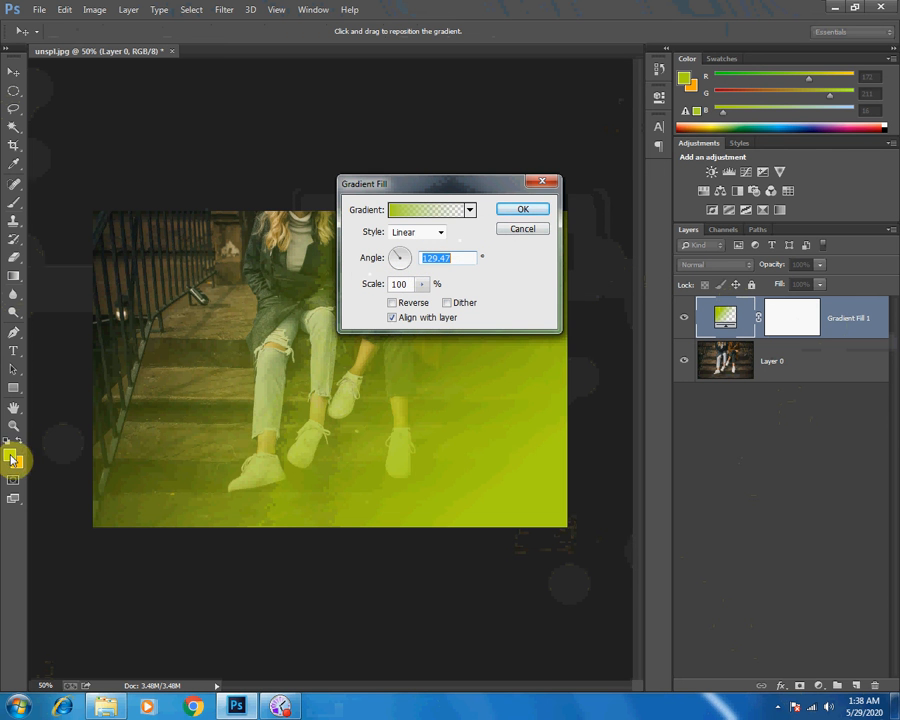
pyautogui.click(521, 231)
# Set the foreground colour to a light pink with RGB values 248, 183, 249.
pyautogui.click(12, 460)
pyautogui.click(491, 497)
pyautogui.click(487, 428)
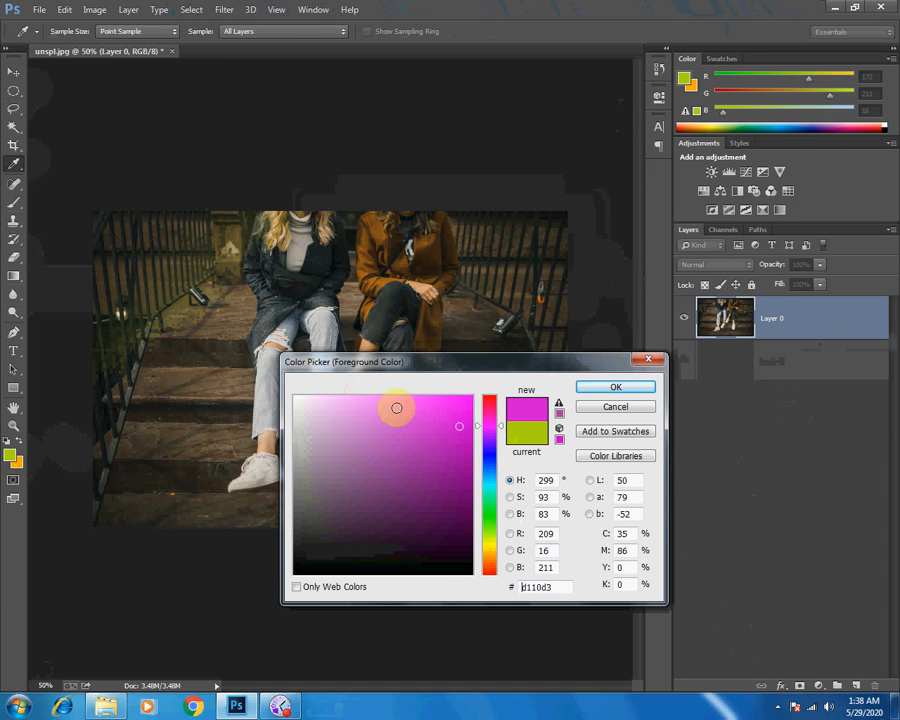
pyautogui.click(342, 400)
pyautogui.click(605, 388)
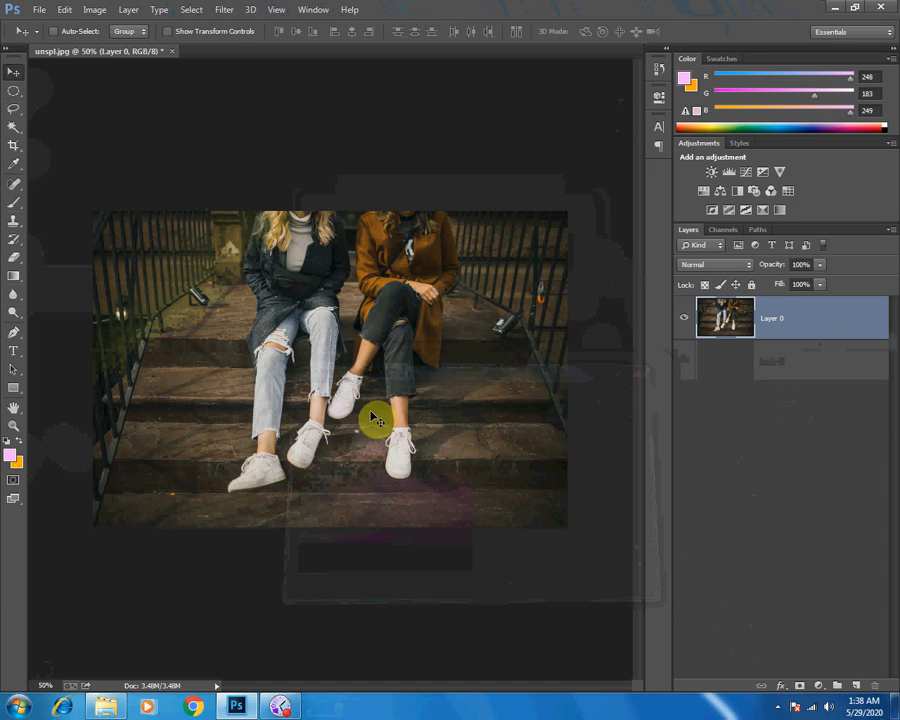
# Add a linear pink-to-transparent gradient fill layer above the photo and tilt its angle slightly off 90 degrees.
pyautogui.click(824, 687)
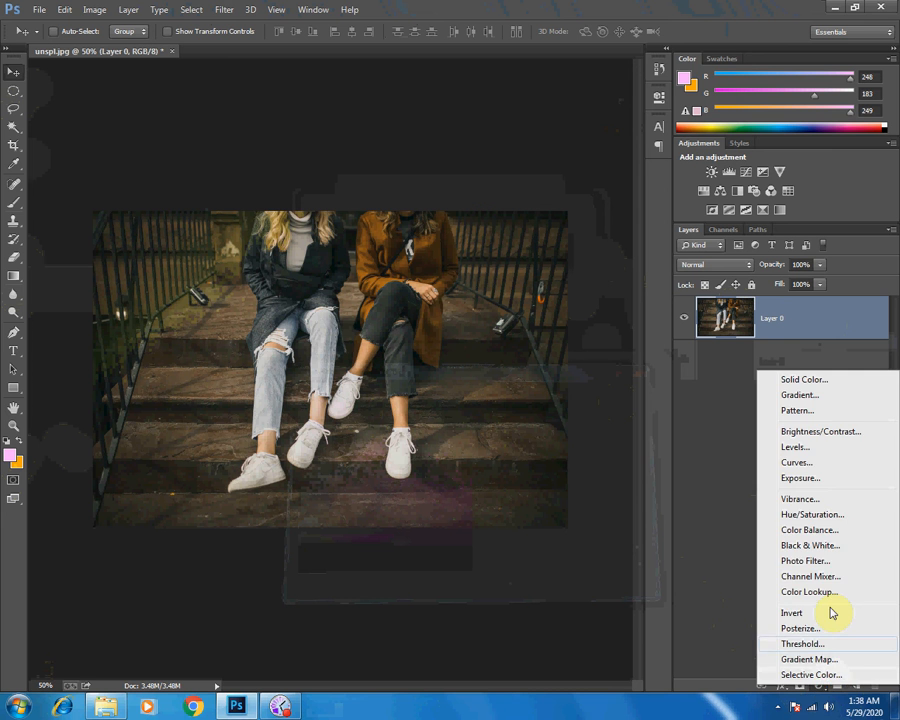
pyautogui.click(797, 397)
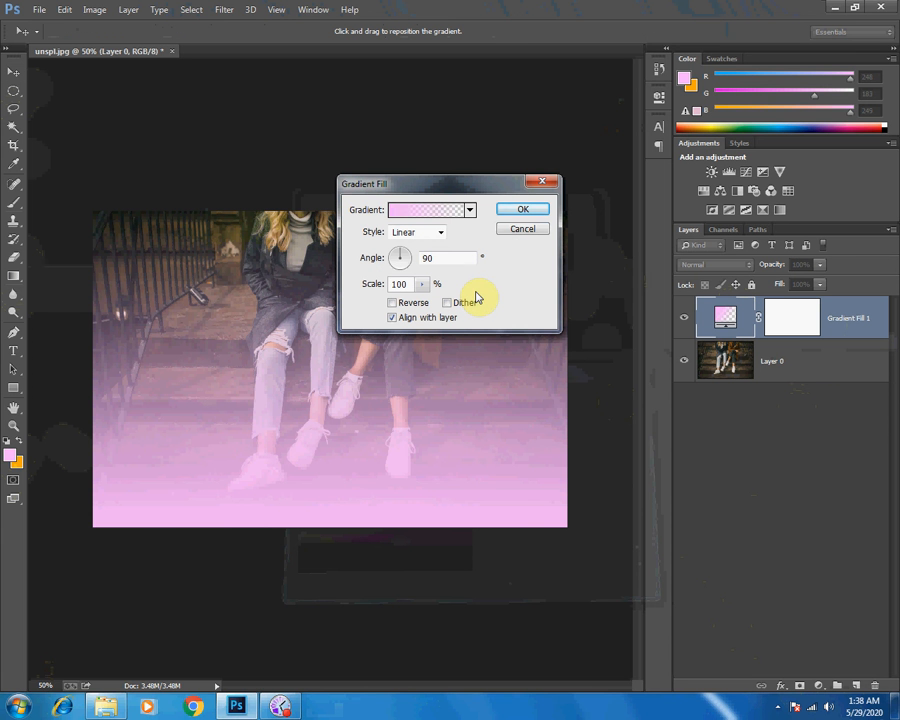
pyautogui.moveTo(401, 256); pyautogui.dragTo(401, 256)
pyautogui.click(401, 251)
pyautogui.click(532, 212)
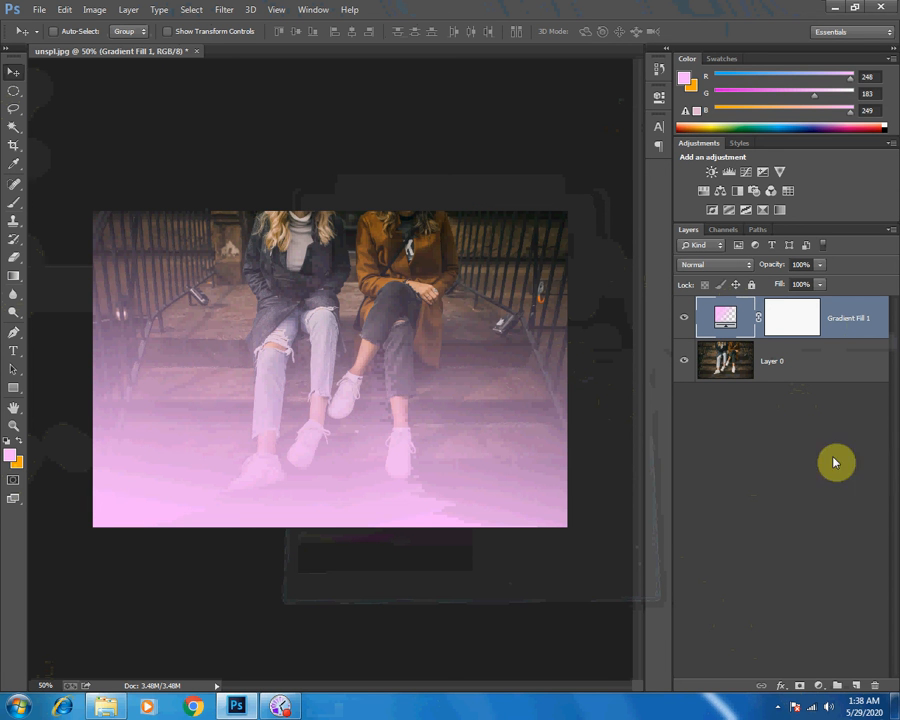
# Paint black on the gradient fill's layer mask with a 57 px soft brush to uncover the raised sneaker and ankle.
pyautogui.click(786, 320)
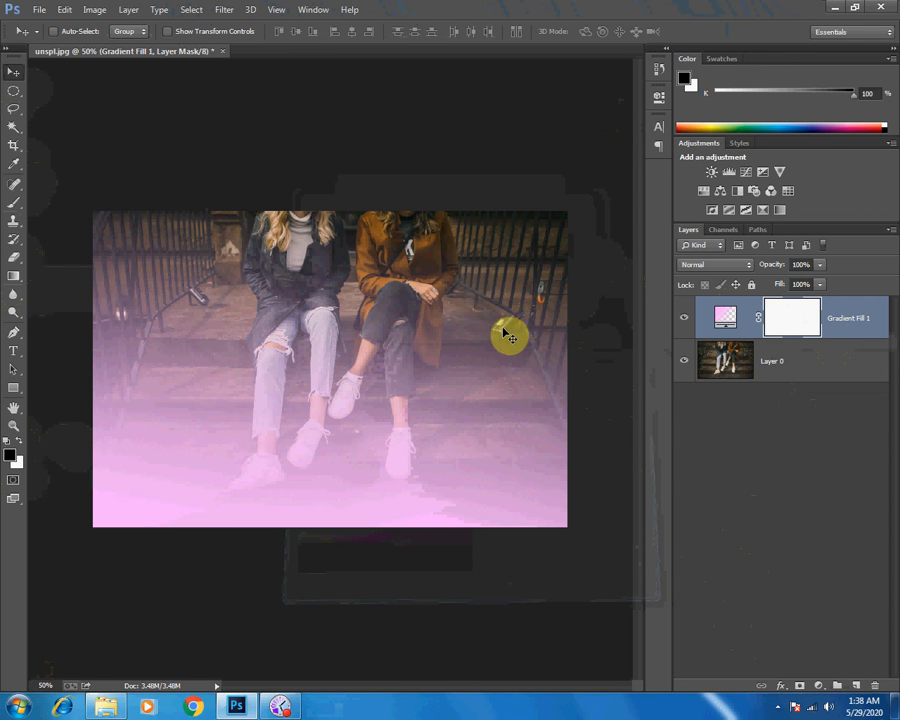
pyautogui.press('b')
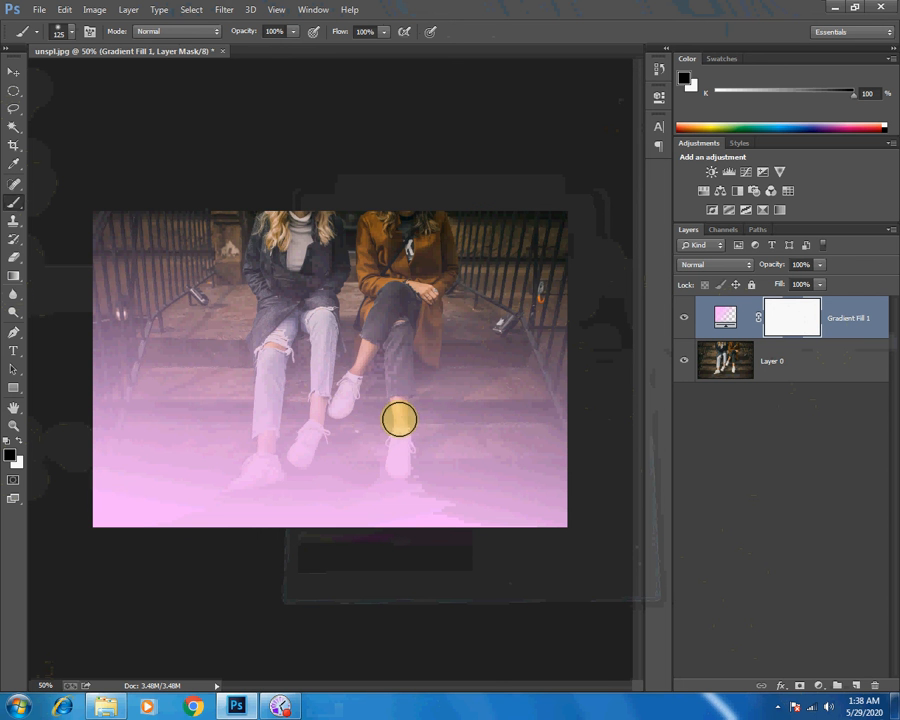
pyautogui.scroll(4, 400, 420)
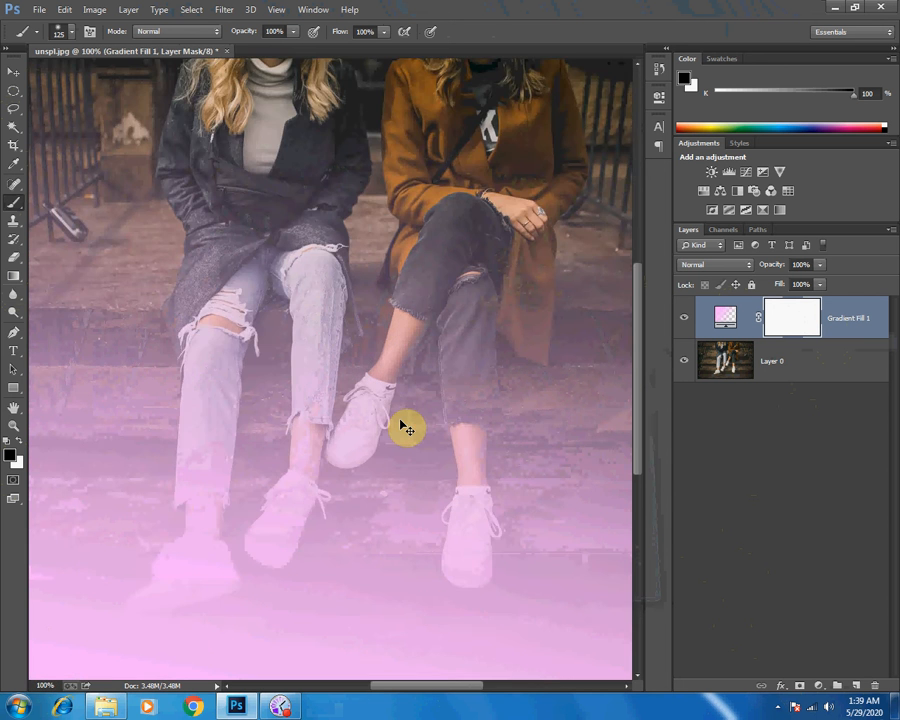
pyautogui.rightClick(400, 419)
pyautogui.moveTo(452, 456)
pyautogui.mouseDown()
pyautogui.moveTo(522, 462)
pyautogui.moveTo(496, 458)
pyautogui.mouseUp()
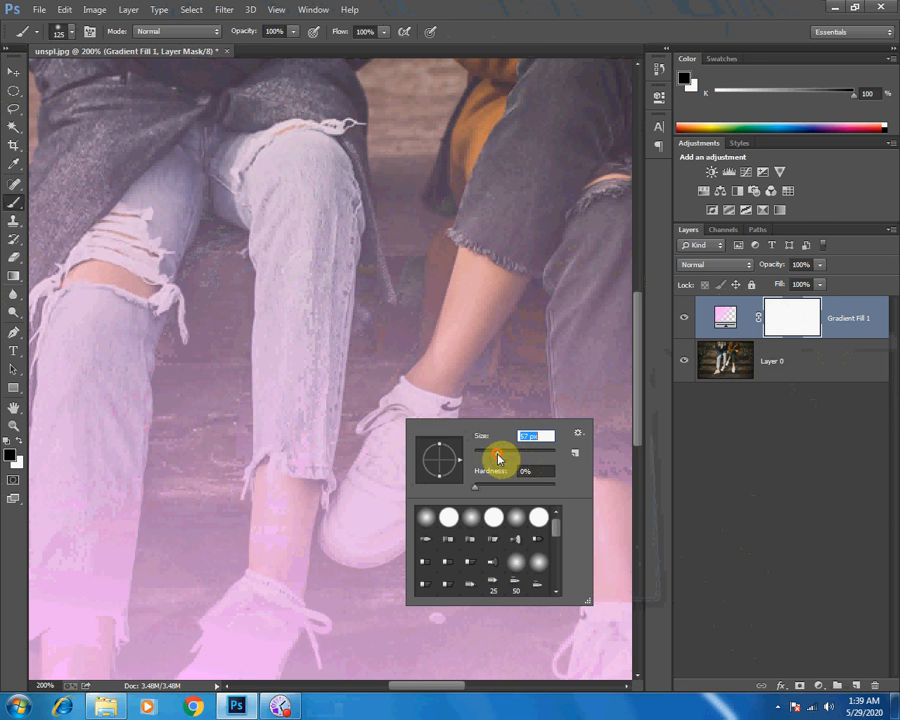
pyautogui.click(412, 413)
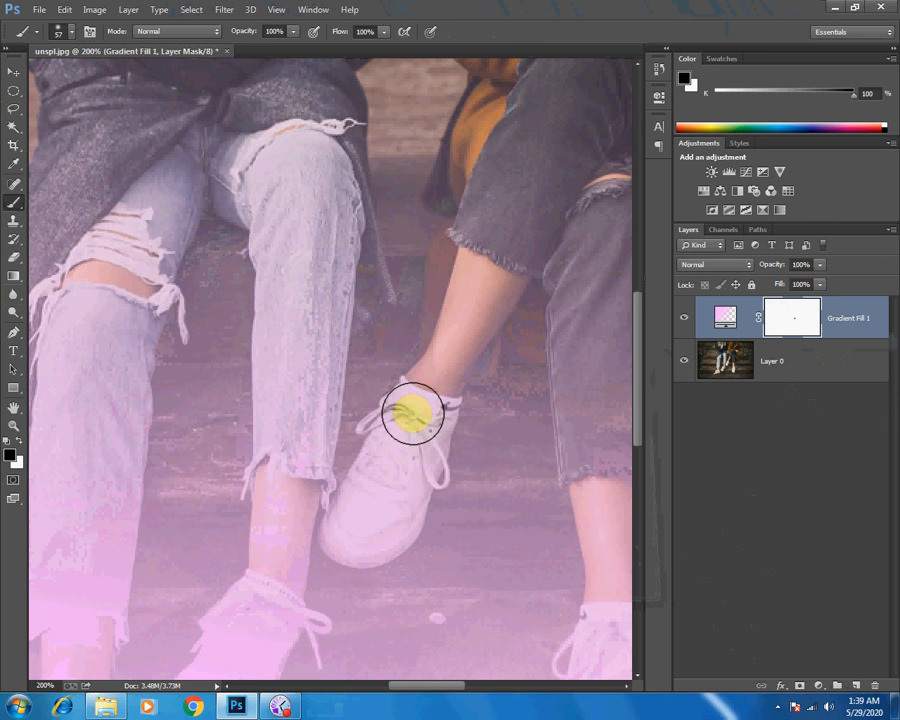
pyautogui.moveTo(412, 413)
pyautogui.mouseDown()
pyautogui.moveTo(360, 536)
pyautogui.moveTo(409, 506)
pyautogui.moveTo(426, 481)
pyautogui.moveTo(411, 519)
pyautogui.moveTo(427, 472)
pyautogui.moveTo(421, 432)
pyautogui.moveTo(397, 476)
pyautogui.moveTo(429, 426)
pyautogui.moveTo(394, 437)
pyautogui.moveTo(352, 544)
pyautogui.moveTo(325, 511)
pyautogui.moveTo(442, 447)
pyautogui.moveTo(441, 432)
pyautogui.moveTo(403, 408)
pyautogui.moveTo(410, 418)
pyautogui.moveTo(463, 348)
pyautogui.moveTo(475, 314)
pyautogui.moveTo(436, 416)
pyautogui.mouseUp()
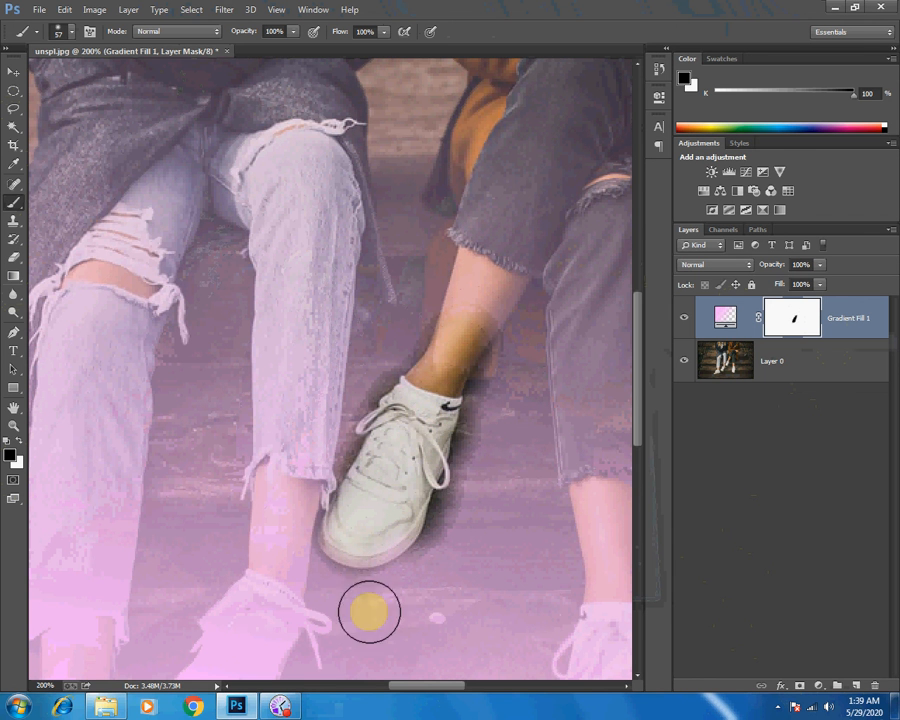
# Paint black on the mask over the neighbouring sneaker to remove the pink tint from it.
pyautogui.moveTo(647, 422); pyautogui.dragTo(645, 497)
pyautogui.moveTo(178, 412)
pyautogui.mouseDown()
pyautogui.moveTo(219, 359)
pyautogui.moveTo(248, 325)
pyautogui.moveTo(264, 324)
pyautogui.moveTo(273, 358)
pyautogui.moveTo(220, 451)
pyautogui.moveTo(108, 491)
pyautogui.moveTo(211, 448)
pyautogui.moveTo(197, 420)
pyautogui.mouseUp()
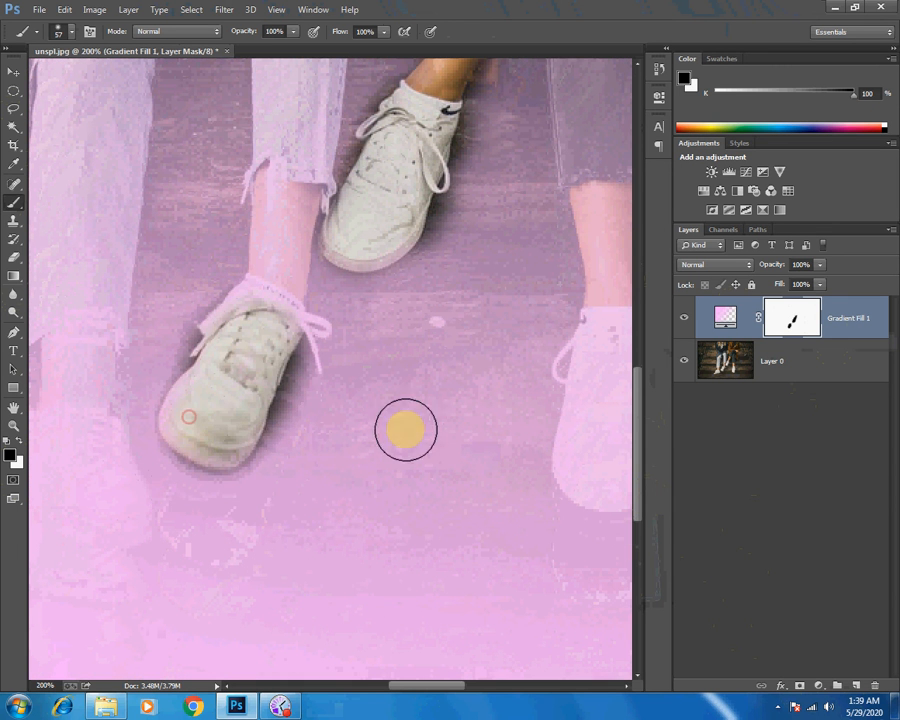
pyautogui.hotkey('ctrl', '-')
pyautogui.hotkey('ctrl', '-')
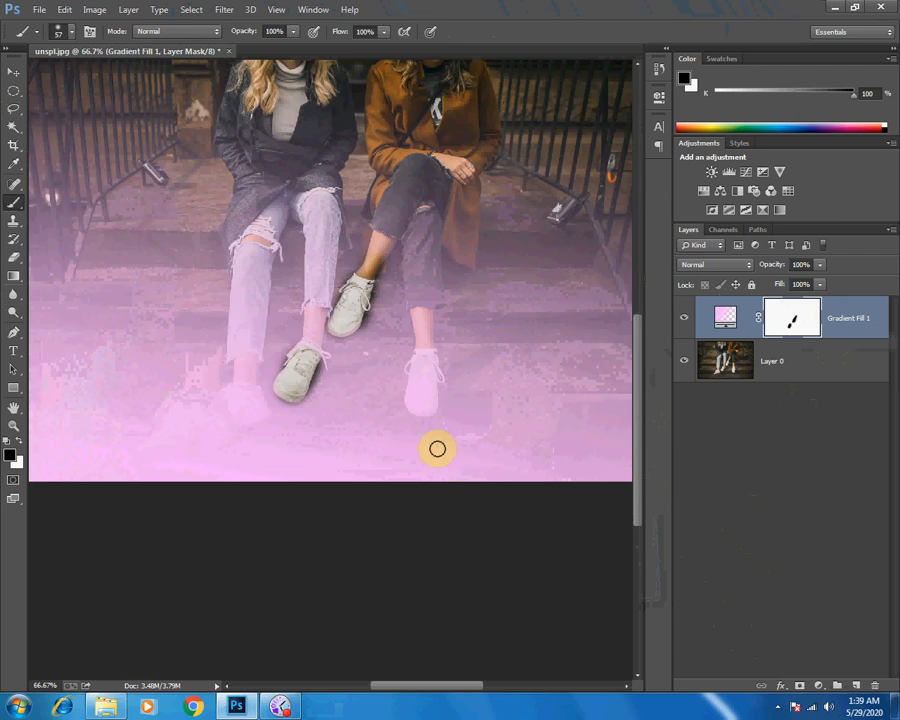
pyautogui.hotkey('ctrl', '-')
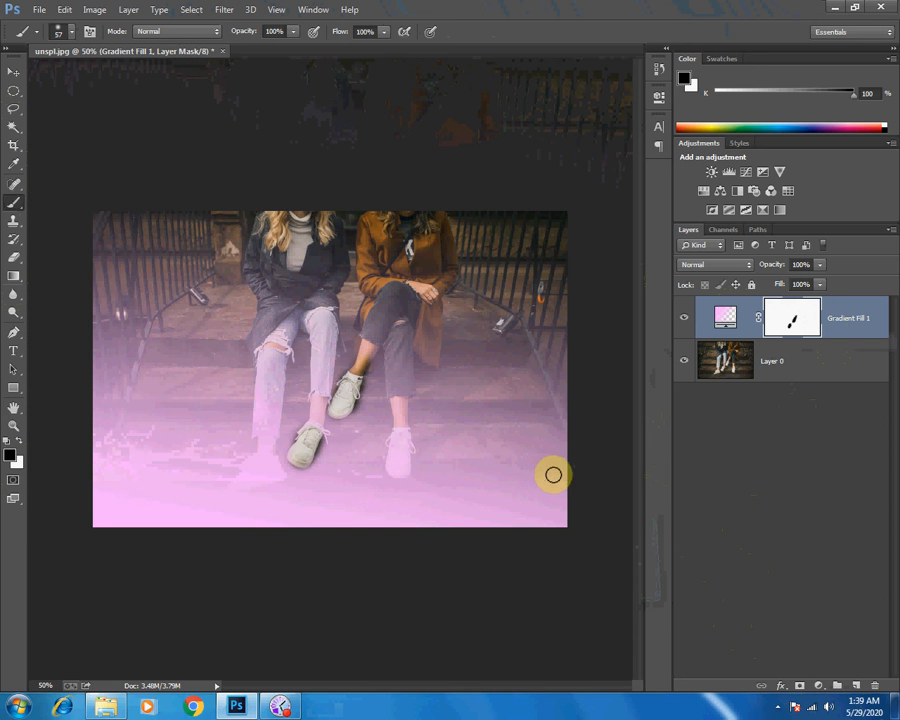
# Try masking out the pink along the photo's bottom edge with black, and undo the strokes.
pyautogui.keyDown('shift'); pyautogui.click(92, 521); pyautogui.keyUp('shift')
pyautogui.moveTo(92, 521)
pyautogui.mouseDown()
pyautogui.moveTo(368, 514)
pyautogui.moveTo(120, 507)
pyautogui.moveTo(86, 516)
pyautogui.mouseUp()
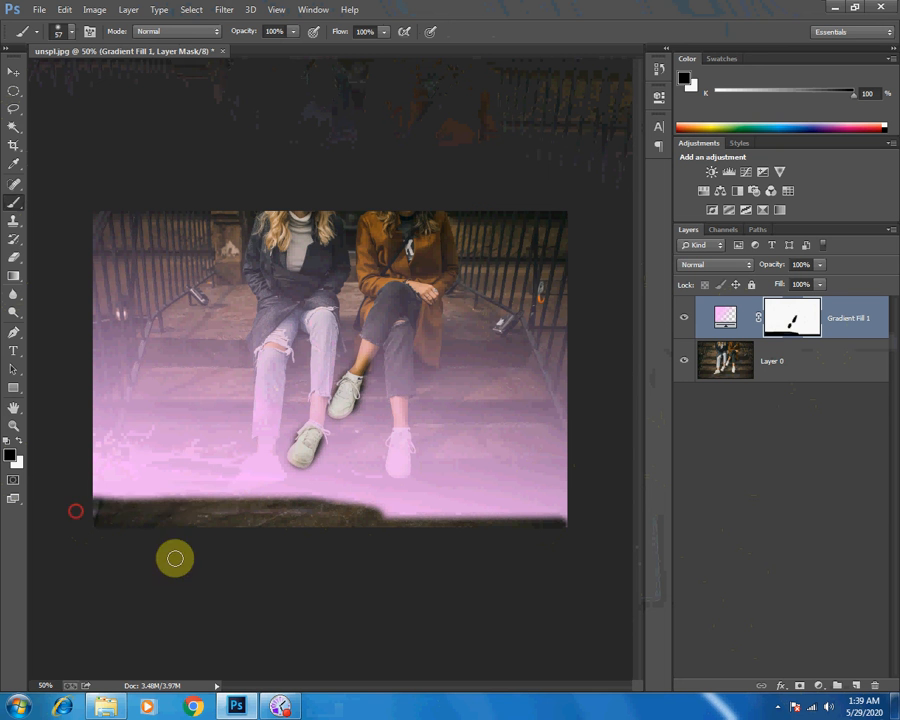
pyautogui.hotkey('ctrl', 'alt', 'z')
pyautogui.hotkey('ctrl', 'alt', 'z')
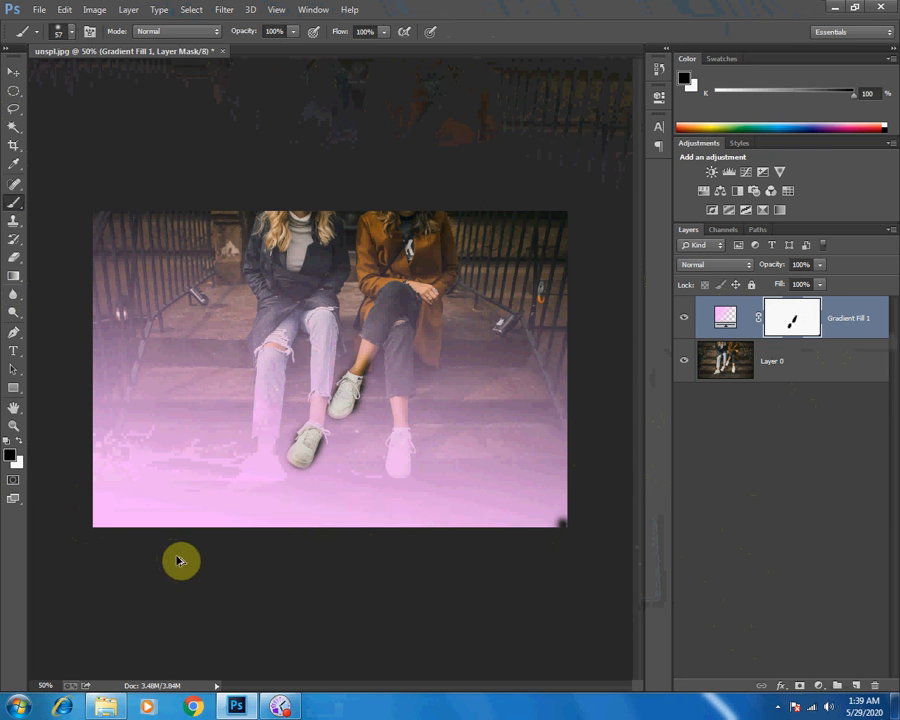
# Keep black as the foreground colour, try a masking stroke across the lower-left step of the photo, and undo it.
pyautogui.click(12, 457)
pyautogui.click(299, 472)
pyautogui.click(616, 407)
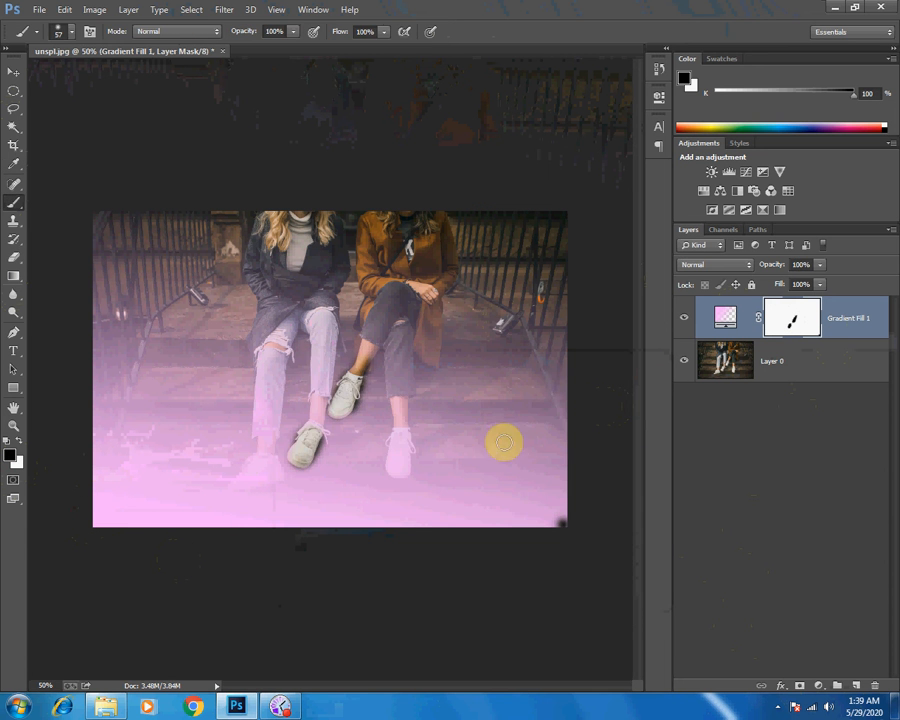
pyautogui.click(10, 456)
pyautogui.press('b')
pyautogui.click(622, 388)
pyautogui.click(130, 500)
pyautogui.moveTo(194, 500)
pyautogui.mouseDown()
pyautogui.moveTo(160, 492)
pyautogui.moveTo(214, 492)
pyautogui.moveTo(156, 486)
pyautogui.mouseUp()
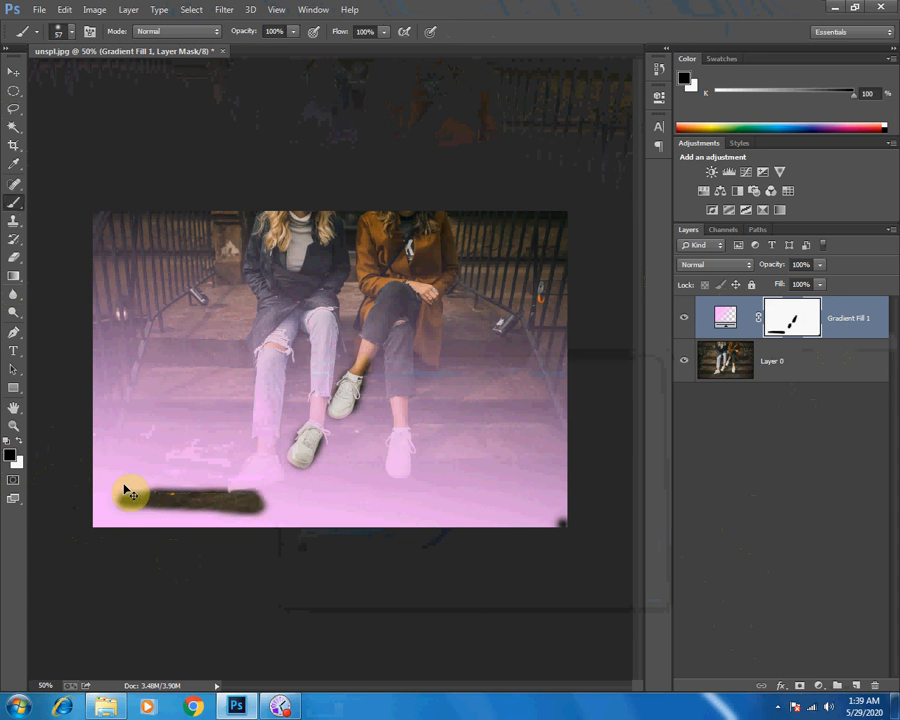
pyautogui.hotkey('ctrl', 'z')
# Try painting the mask around the leftmost sneaker with grey picked at RGB 161, 171, 179, and undo the strokes.
pyautogui.click(10, 456)
pyautogui.click(308, 449)
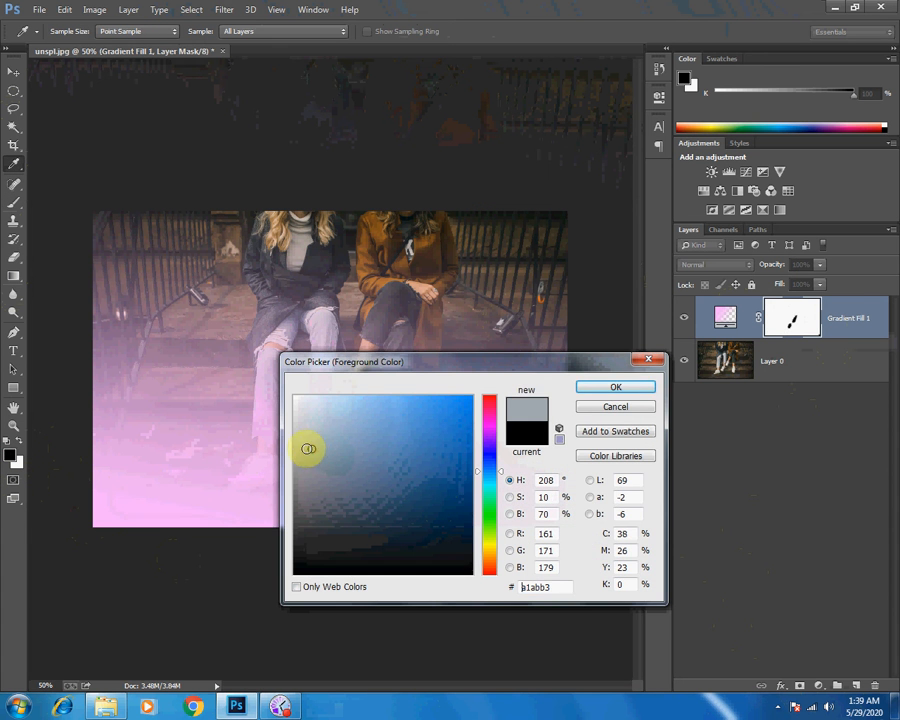
pyautogui.click(592, 390)
pyautogui.moveTo(186, 482)
pyautogui.mouseDown()
pyautogui.moveTo(282, 498)
pyautogui.moveTo(170, 480)
pyautogui.moveTo(329, 481)
pyautogui.moveTo(180, 472)
pyautogui.moveTo(244, 472)
pyautogui.moveTo(245, 485)
pyautogui.moveTo(267, 464)
pyautogui.moveTo(268, 478)
pyautogui.moveTo(232, 487)
pyautogui.moveTo(273, 457)
pyautogui.moveTo(265, 439)
pyautogui.moveTo(230, 479)
pyautogui.moveTo(249, 447)
pyautogui.moveTo(226, 495)
pyautogui.mouseUp()
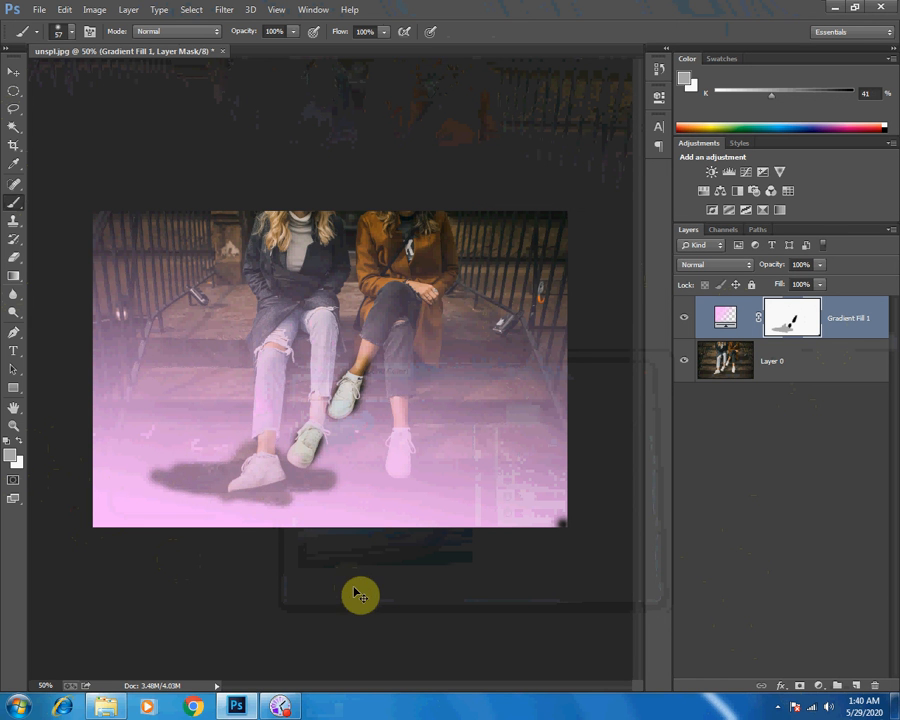
pyautogui.hotkey('ctrl', 'alt', 'z')
pyautogui.hotkey('ctrl', 'alt', 'z')
pyautogui.hotkey('ctrl', 'alt', 'z')
pyautogui.hotkey('ctrl', 'alt', 'z')
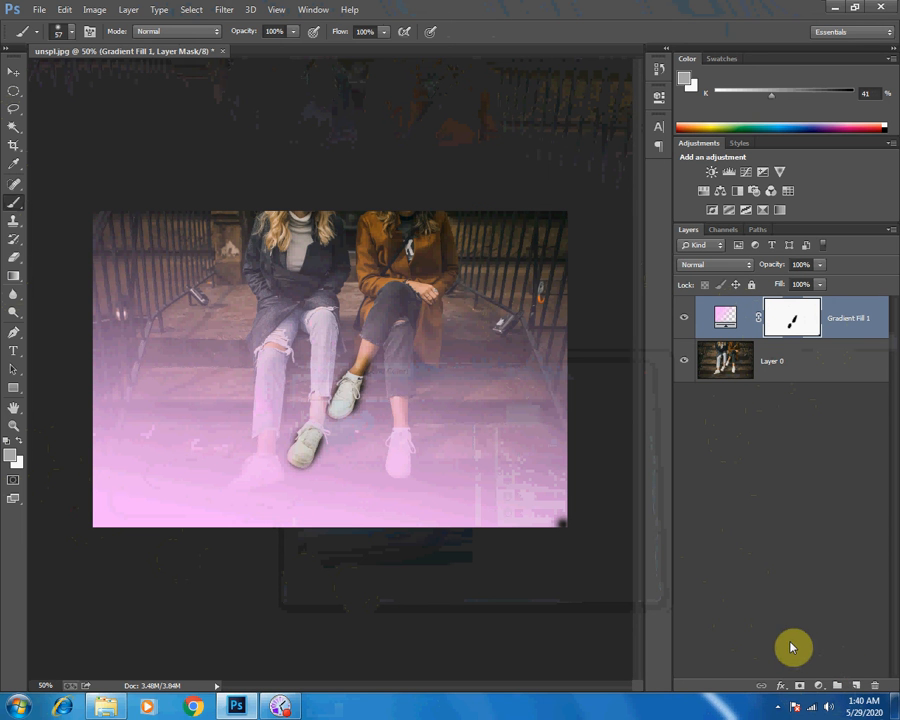
# Delete the pink gradient fill layer together with its mask.
pyautogui.hotkey('ctrl', 'z')
pyautogui.hotkey('ctrl', 'z')
pyautogui.hotkey('ctrl', 'z')
pyautogui.hotkey('ctrl', 'z')
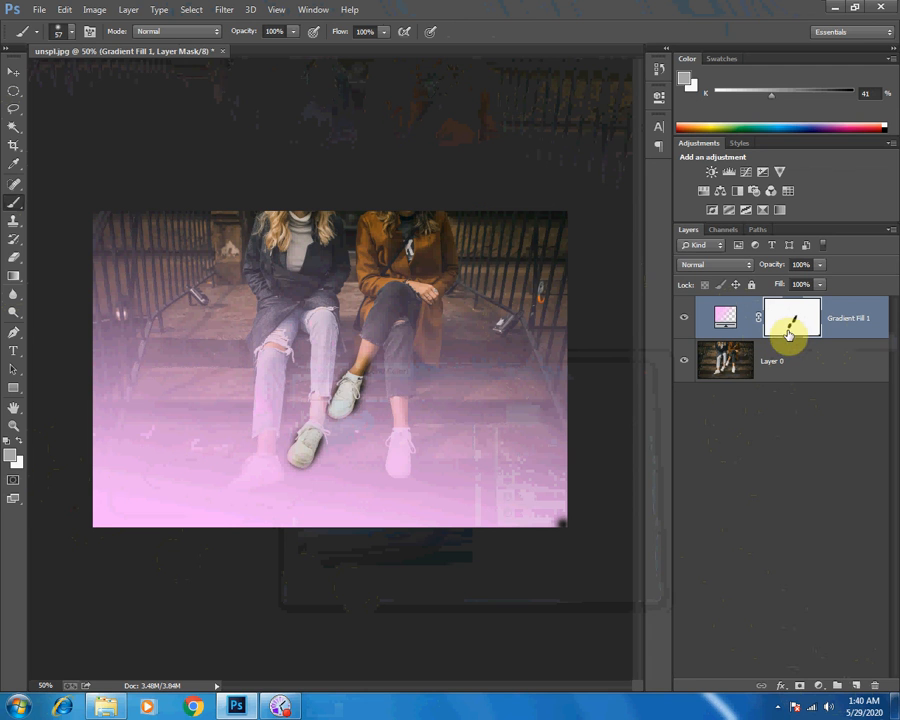
pyautogui.press('Delete')
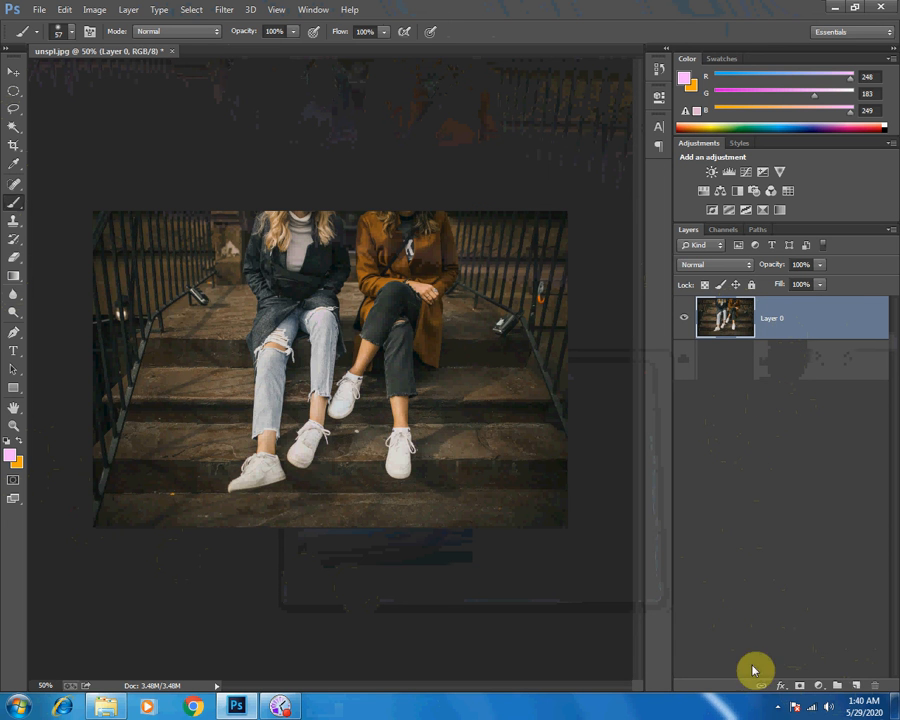
# Create a new gradient fill layer above the photo and open its gradient for editing beside the image.
pyautogui.click(820, 688)
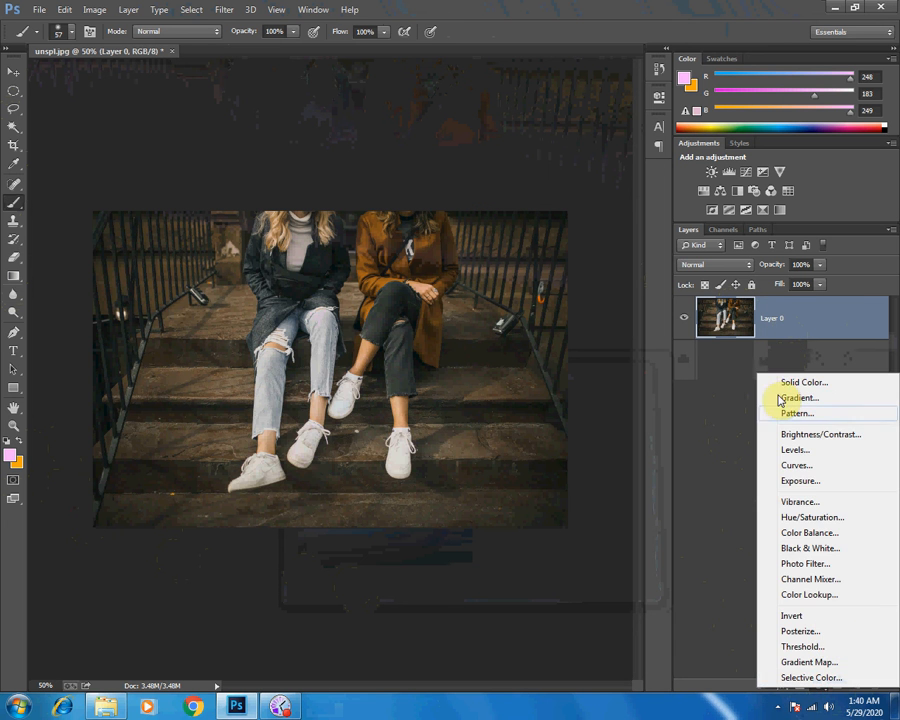
pyautogui.click(785, 397)
pyautogui.click(426, 215)
pyautogui.moveTo(440, 123); pyautogui.dragTo(648, 228)
# Try the gradient's end opacity stop at 40%, and lower it gradually to 28%.
pyautogui.click(790, 436)
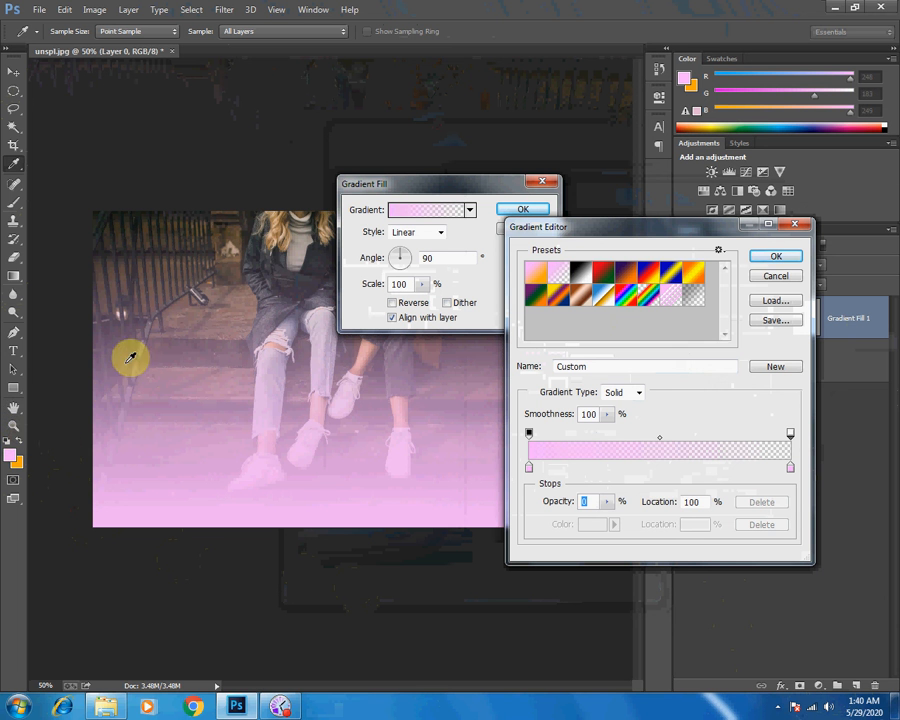
pyautogui.write('40')
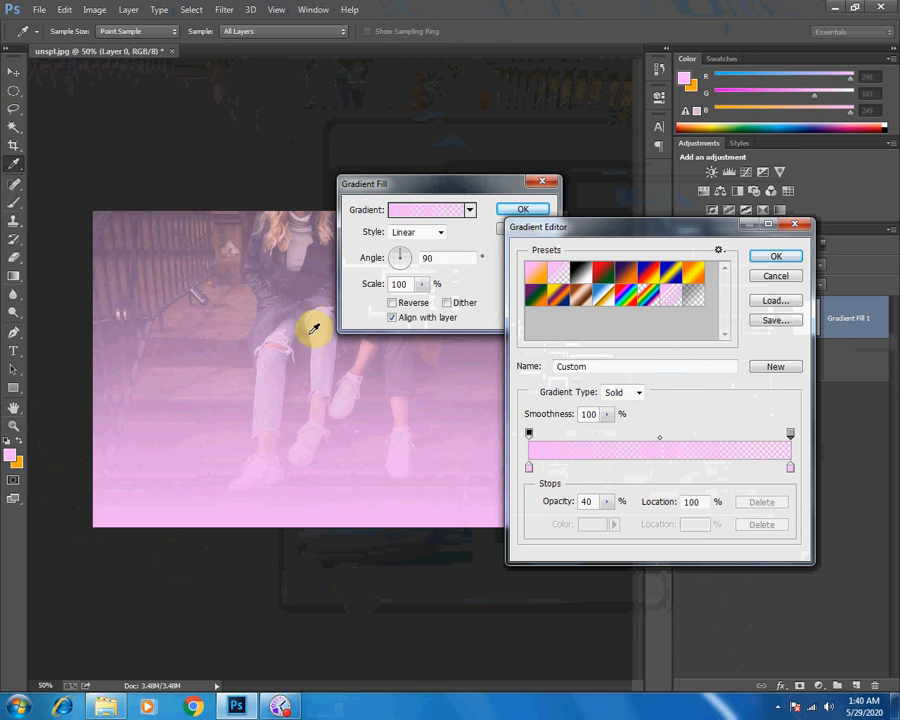
pyautogui.press('Down')
pyautogui.press('Down')
pyautogui.press('Down')
pyautogui.press('Down')
pyautogui.press('Down')
pyautogui.press('Down')
pyautogui.press('Down')
pyautogui.press('Down')
pyautogui.press('Down')
pyautogui.press('Down')
pyautogui.press('Down')
pyautogui.press('Down')
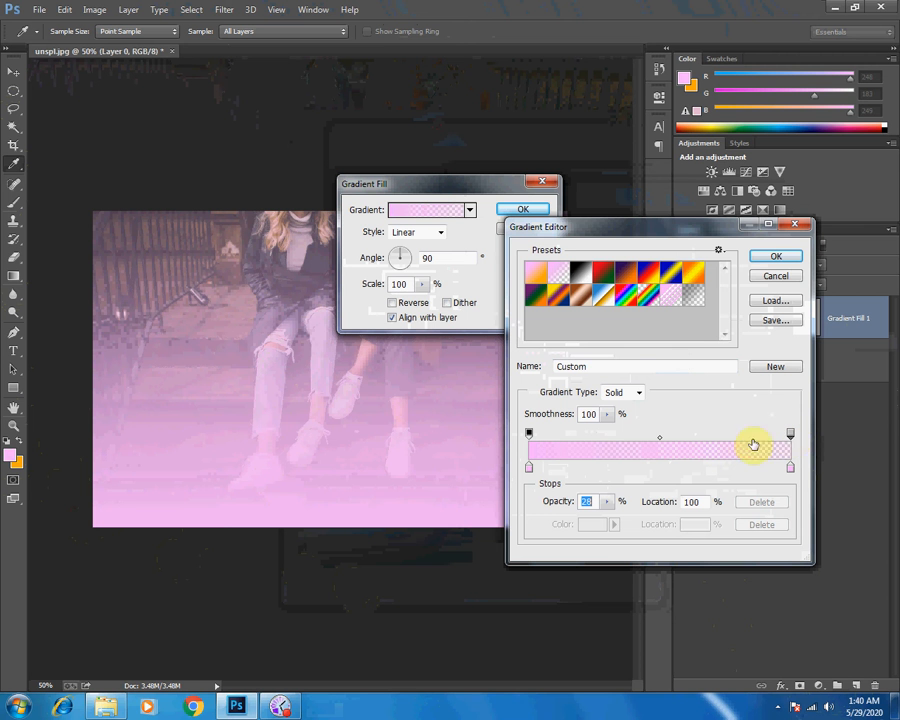
# Try several gradient presets, including Transparent Stripes, and accept Foreground to Transparent.
pyautogui.click(667, 298)
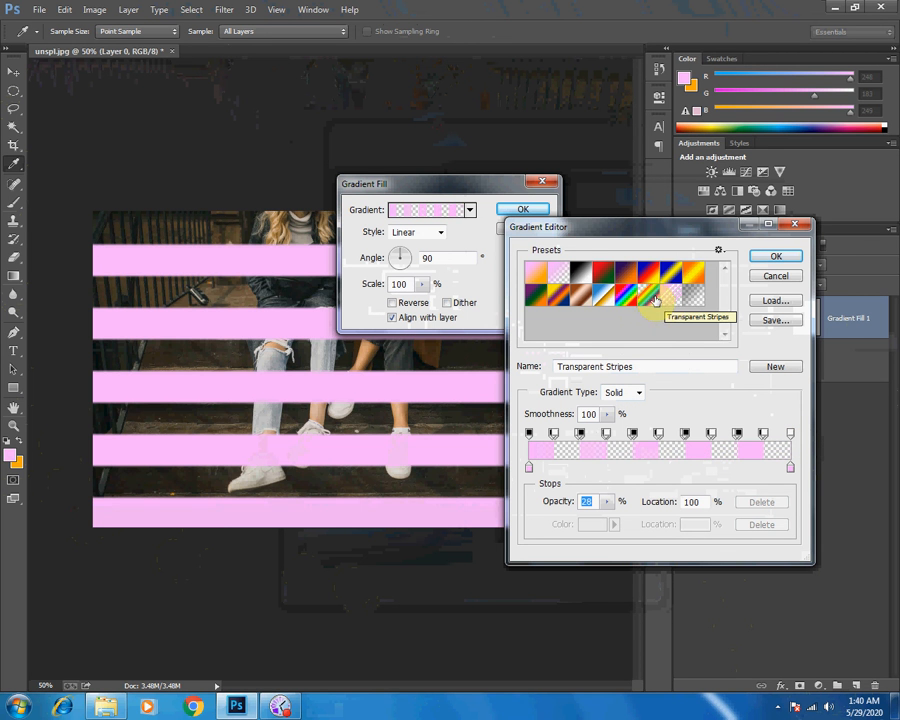
pyautogui.click(536, 271)
pyautogui.click(552, 273)
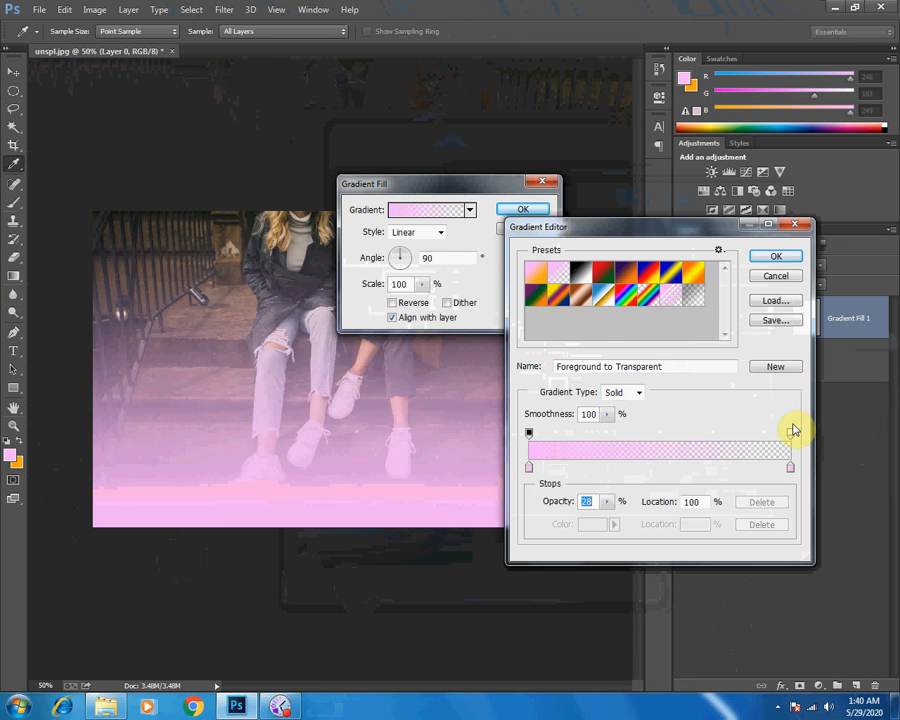
pyautogui.click(588, 272)
pyautogui.click(552, 273)
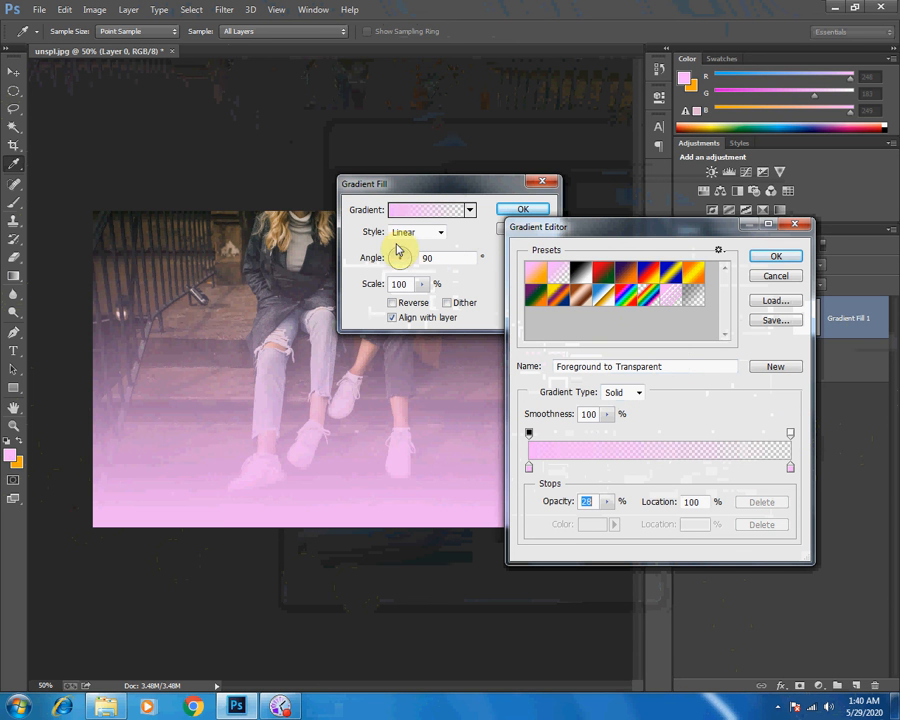
pyautogui.click(772, 260)
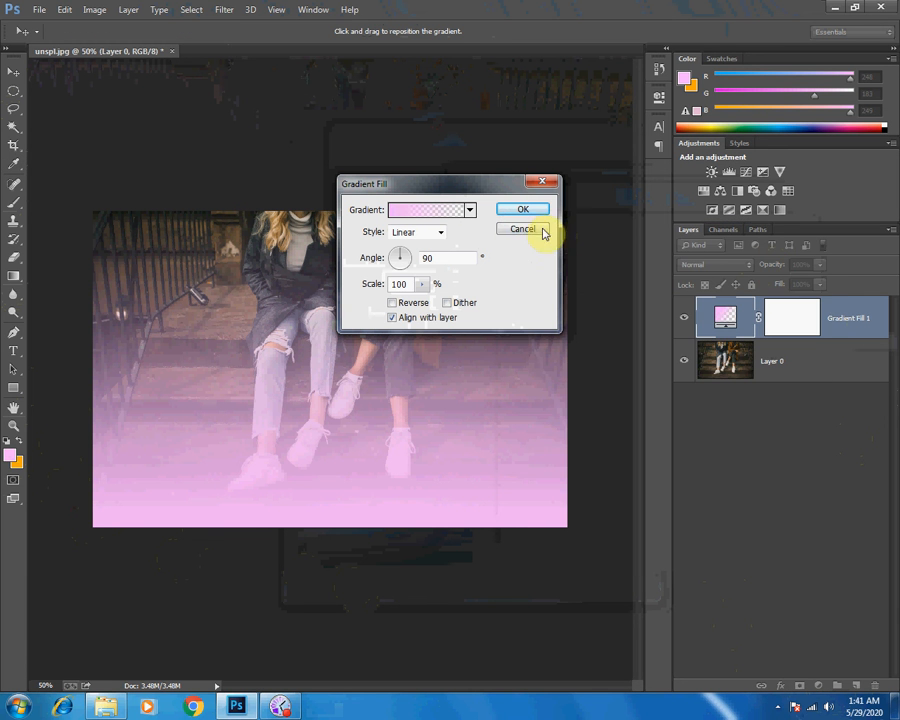
# Reopen the gradient for editing, try the Noise gradient type, and return it to Solid.
pyautogui.click(449, 216)
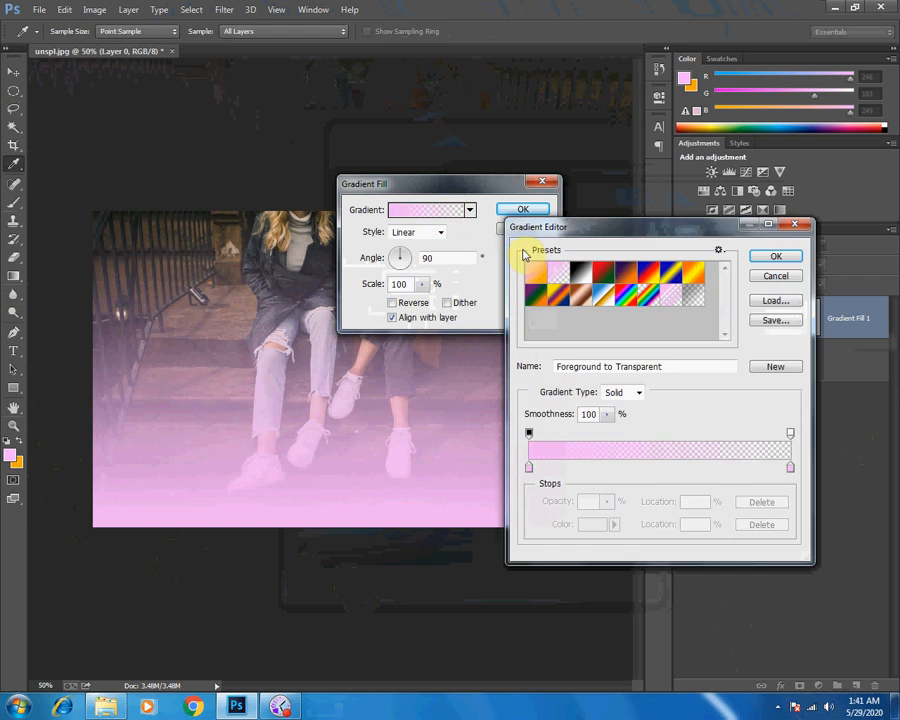
pyautogui.click(789, 432)
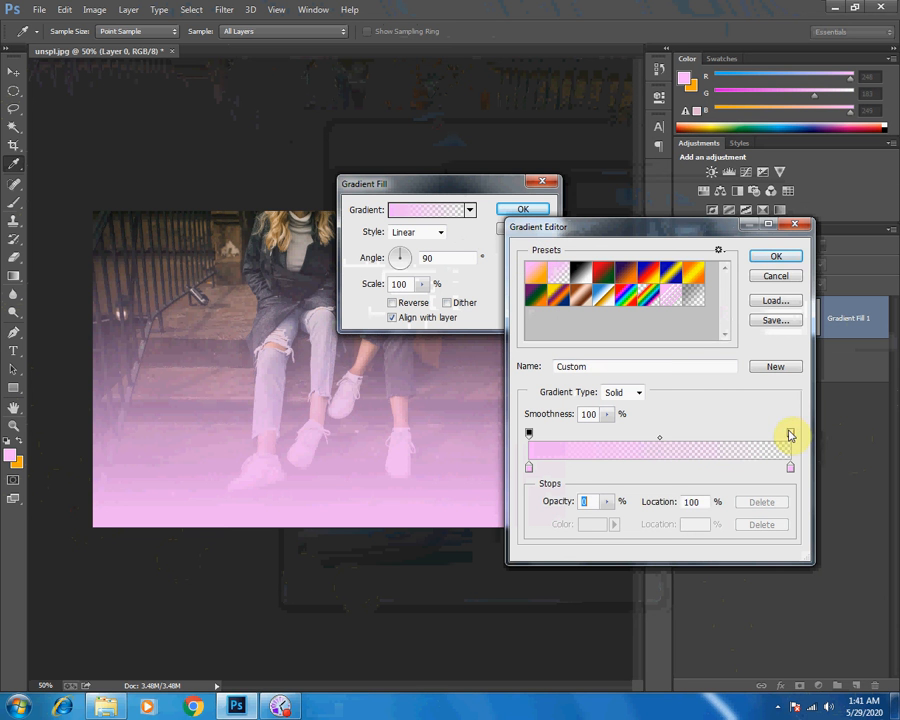
pyautogui.click(636, 396)
pyautogui.click(622, 404)
pyautogui.click(626, 397)
pyautogui.click(618, 416)
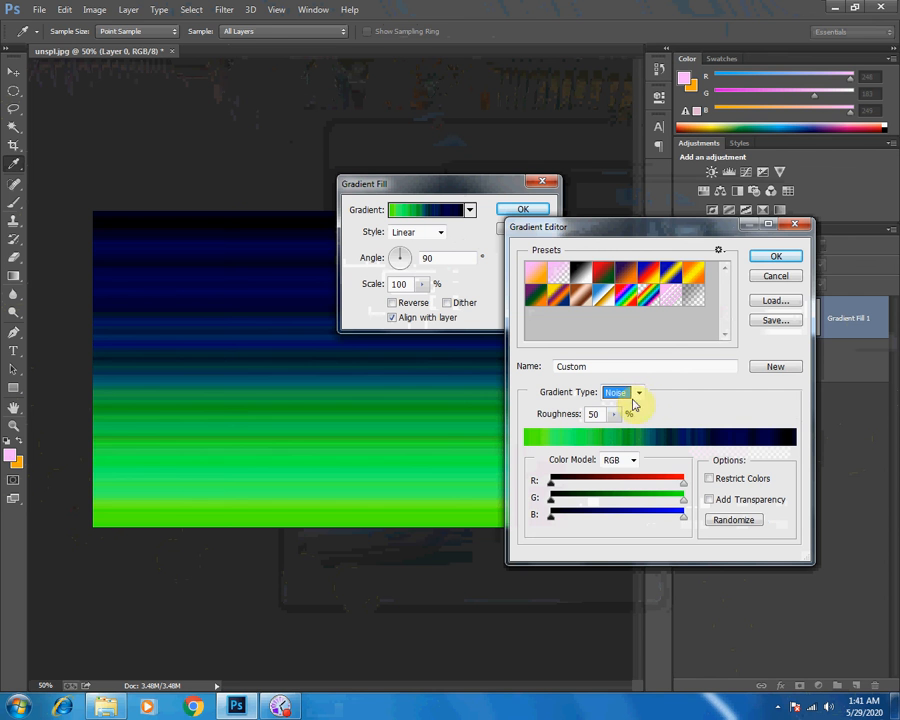
pyautogui.click(637, 394)
pyautogui.click(622, 405)
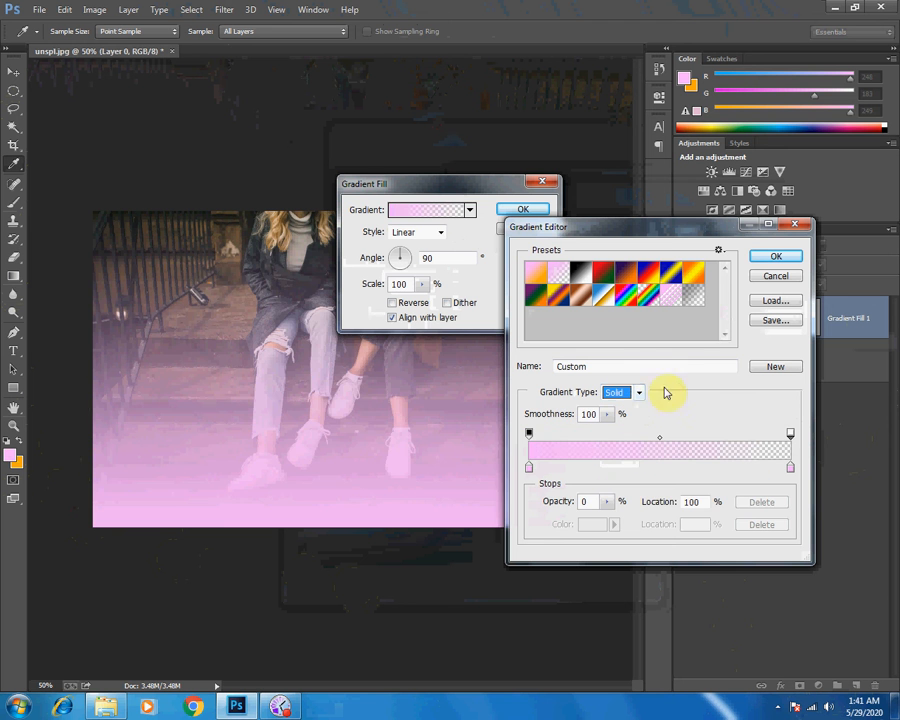
# Apply the black transparent gradient preset with end opacity 96% and start opacity 99%, and make the fill layer's mask active.
pyautogui.click(693, 296)
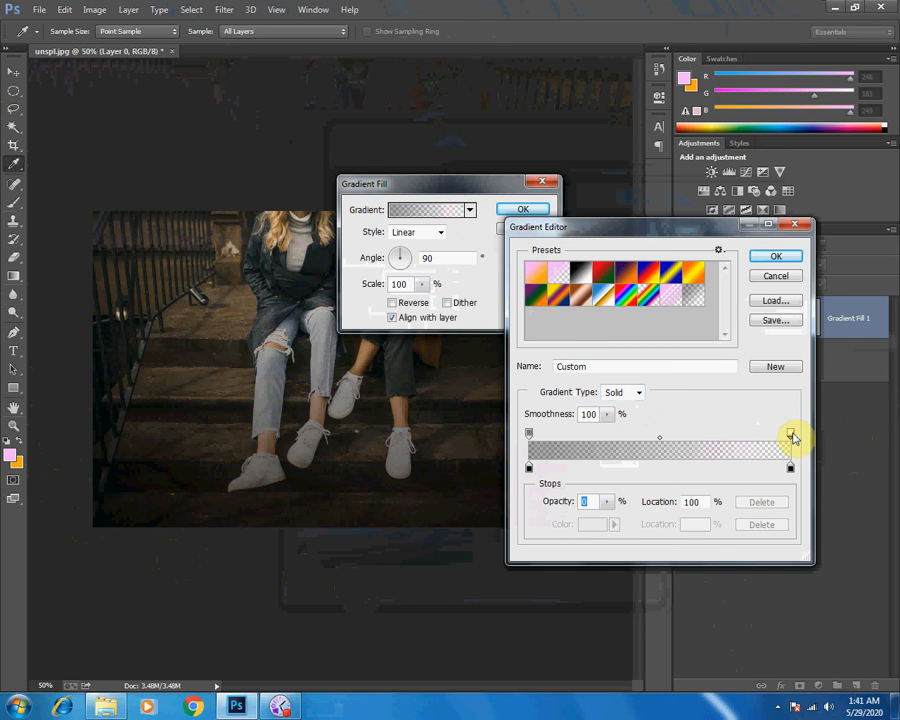
pyautogui.write('96')
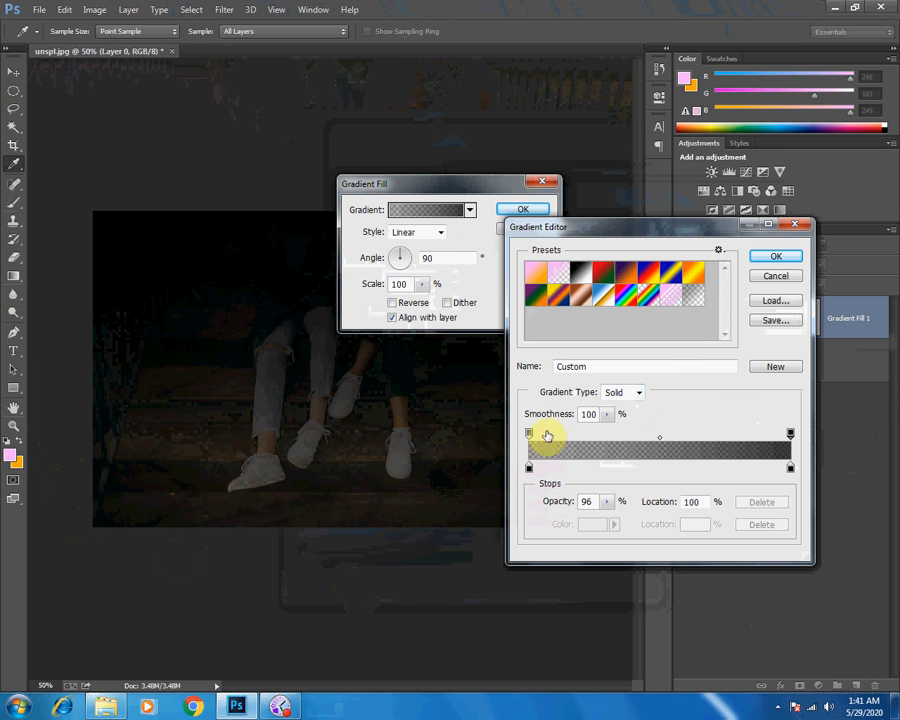
pyautogui.click(529, 434)
pyautogui.write('99')
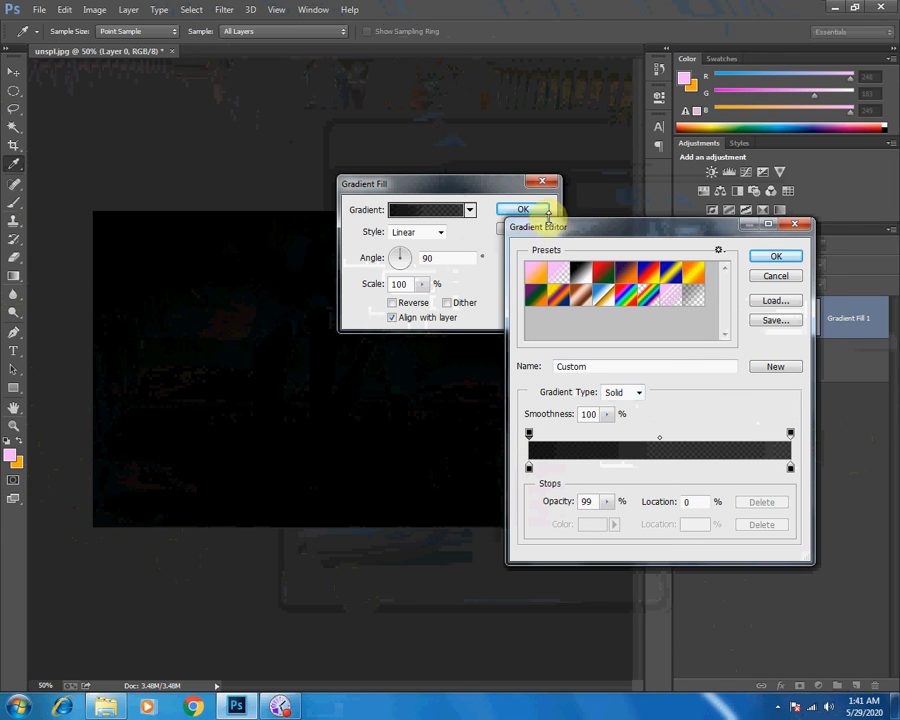
pyautogui.click(768, 257)
pyautogui.click(545, 209)
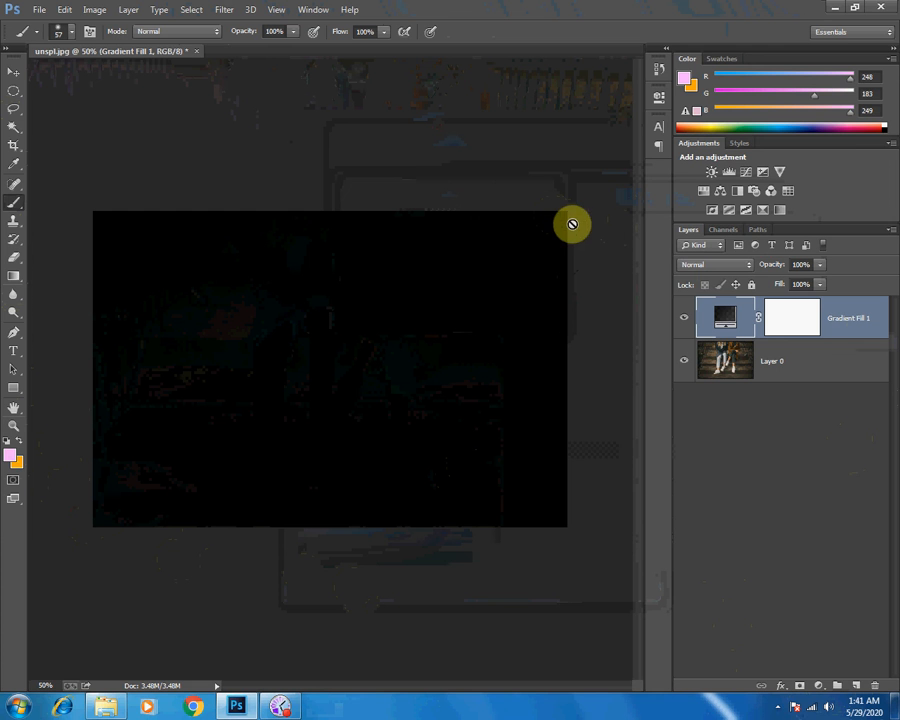
pyautogui.click(785, 317)
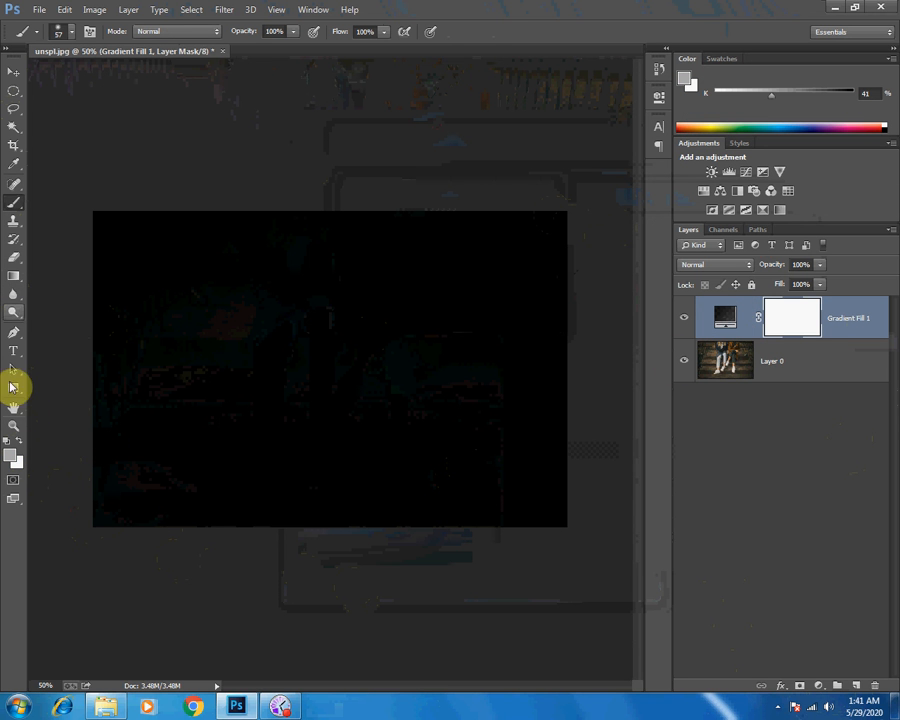
# Try a freehand grey brush stroke on the mask down over the seated person's leg, and undo it.
pyautogui.moveTo(245, 280)
pyautogui.mouseDown()
pyautogui.moveTo(250, 341)
pyautogui.moveTo(293, 406)
pyautogui.moveTo(301, 398)
pyautogui.moveTo(275, 309)
pyautogui.moveTo(280, 407)
pyautogui.moveTo(273, 298)
pyautogui.moveTo(287, 469)
pyautogui.moveTo(244, 332)
pyautogui.moveTo(290, 434)
pyautogui.mouseUp()
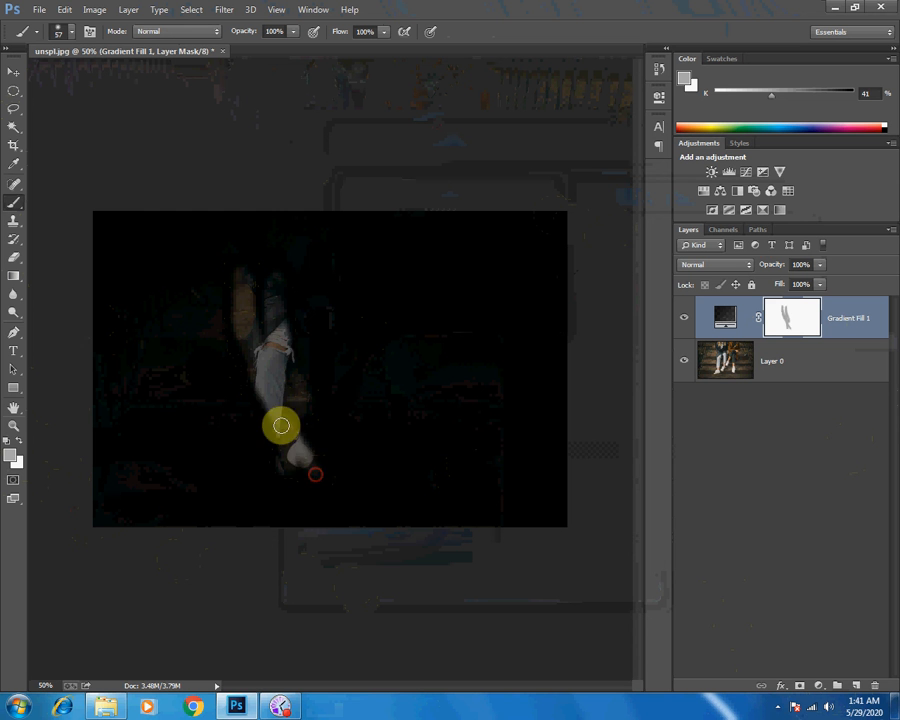
pyautogui.hotkey('ctrl', 'alt', 'z')
pyautogui.hotkey('ctrl', 'alt', 'z')
# Paint adjoining straight grey strokes on the mask, forming a diagonal band from the image's upper-left corner to its lower-right corner.
pyautogui.click(95, 218)
pyautogui.keyDown('shift'); pyautogui.click(560, 526); pyautogui.keyUp('shift')
pyautogui.keyDown('shift'); pyautogui.click(123, 212); pyautogui.keyUp('shift')
pyautogui.keyDown('shift'); pyautogui.click(558, 512); pyautogui.keyUp('shift')
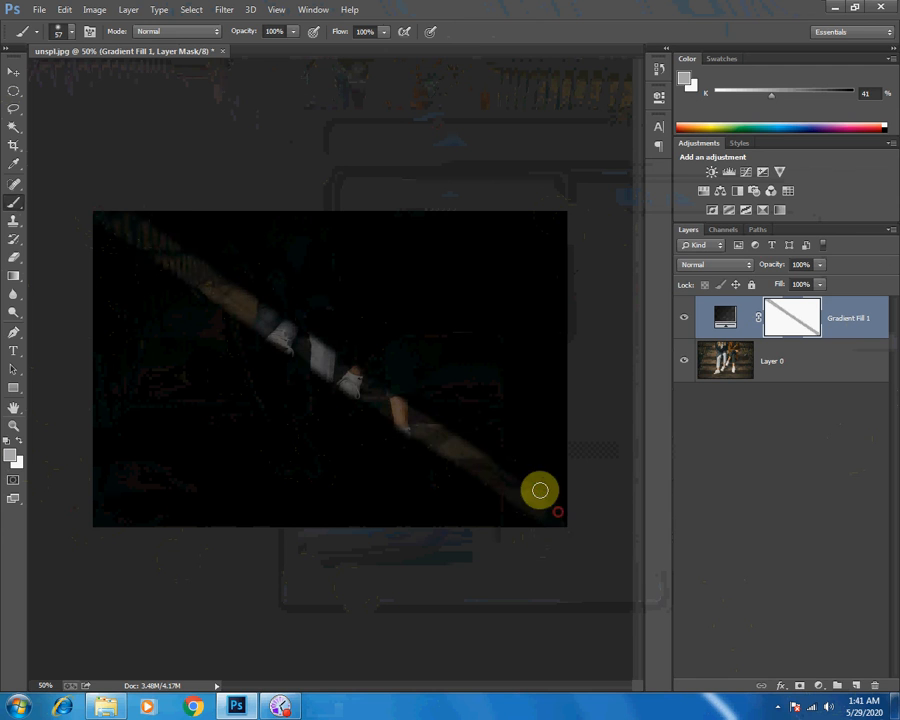
pyautogui.keyDown('shift'); pyautogui.click(155, 215); pyautogui.keyUp('shift')
pyautogui.keyDown('shift'); pyautogui.click(560, 490); pyautogui.keyUp('shift')
pyautogui.keyDown('shift'); pyautogui.click(540, 466); pyautogui.keyUp('shift')
pyautogui.keyDown('shift'); pyautogui.click(165, 203); pyautogui.keyUp('shift')
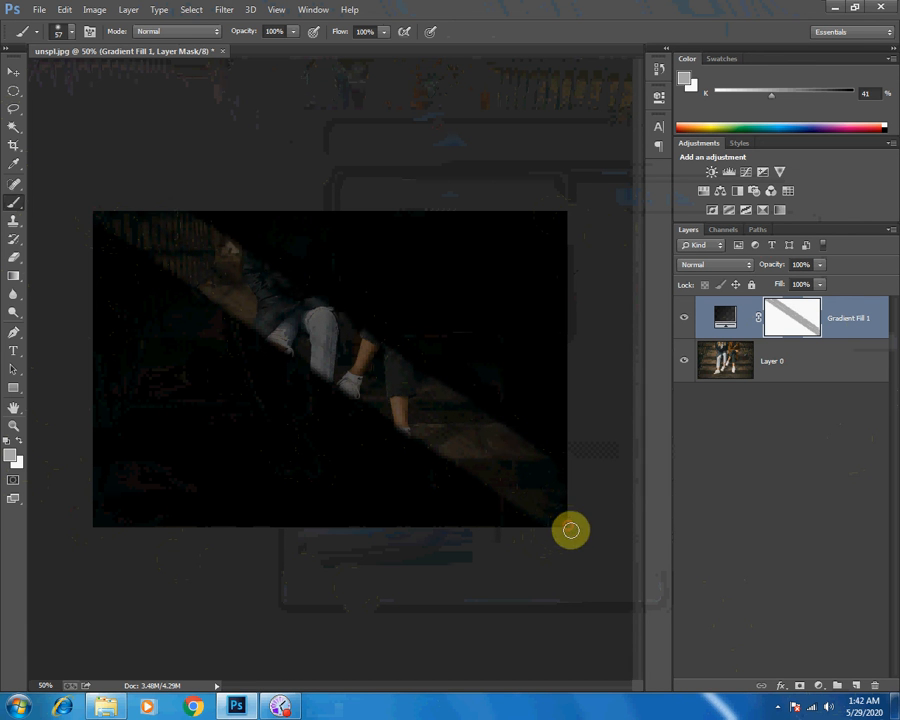
# Add a straight grey mask stroke along the image's left edge, and paint over the left railing and stairs with a 118 px brush.
pyautogui.click(95, 530)
pyautogui.keyDown('shift'); pyautogui.click(92, 231); pyautogui.keyUp('shift')
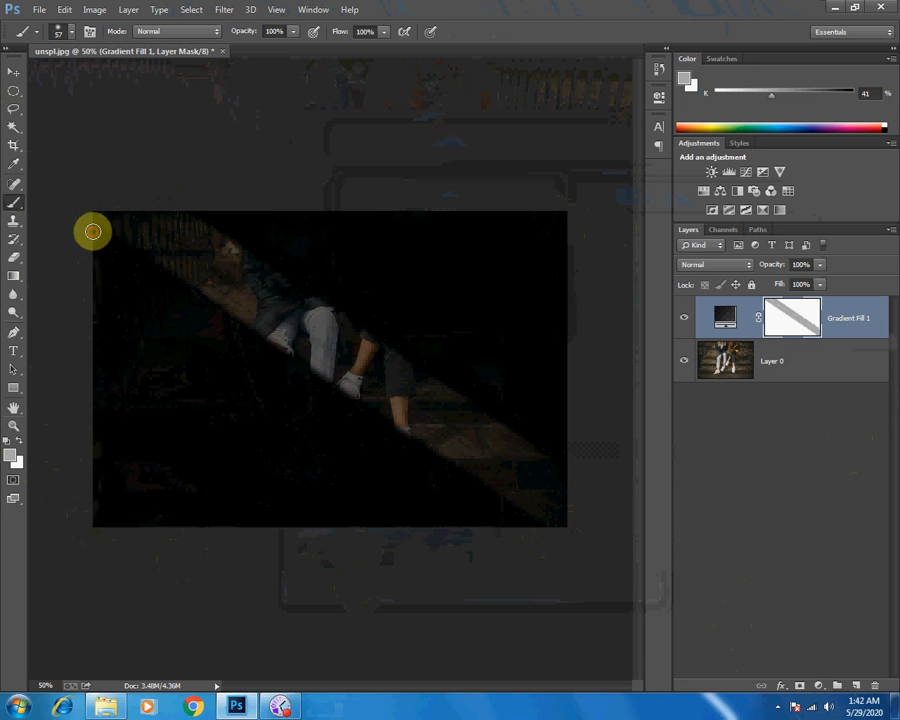
pyautogui.rightClick(118, 507)
pyautogui.click(236, 538)
pyautogui.click(178, 384)
pyautogui.moveTo(165, 433)
pyautogui.mouseDown()
pyautogui.moveTo(169, 330)
pyautogui.moveTo(152, 423)
pyautogui.moveTo(145, 351)
pyautogui.moveTo(120, 401)
pyautogui.moveTo(122, 447)
pyautogui.moveTo(126, 295)
pyautogui.mouseUp()
pyautogui.moveTo(126, 295)
pyautogui.mouseDown()
pyautogui.moveTo(100, 482)
pyautogui.moveTo(144, 440)
pyautogui.moveTo(167, 311)
pyautogui.moveTo(147, 255)
pyautogui.moveTo(126, 324)
pyautogui.moveTo(126, 267)
pyautogui.moveTo(118, 302)
pyautogui.moveTo(101, 559)
pyautogui.moveTo(140, 424)
pyautogui.moveTo(129, 506)
pyautogui.moveTo(160, 479)
pyautogui.mouseUp()
pyautogui.moveTo(160, 479)
pyautogui.mouseDown()
pyautogui.moveTo(161, 515)
pyautogui.moveTo(160, 578)
pyautogui.moveTo(203, 477)
pyautogui.moveTo(206, 388)
pyautogui.moveTo(180, 330)
pyautogui.moveTo(186, 494)
pyautogui.moveTo(163, 544)
pyautogui.moveTo(189, 461)
pyautogui.moveTo(165, 329)
pyautogui.moveTo(179, 456)
pyautogui.moveTo(130, 527)
pyautogui.moveTo(179, 516)
pyautogui.mouseUp()
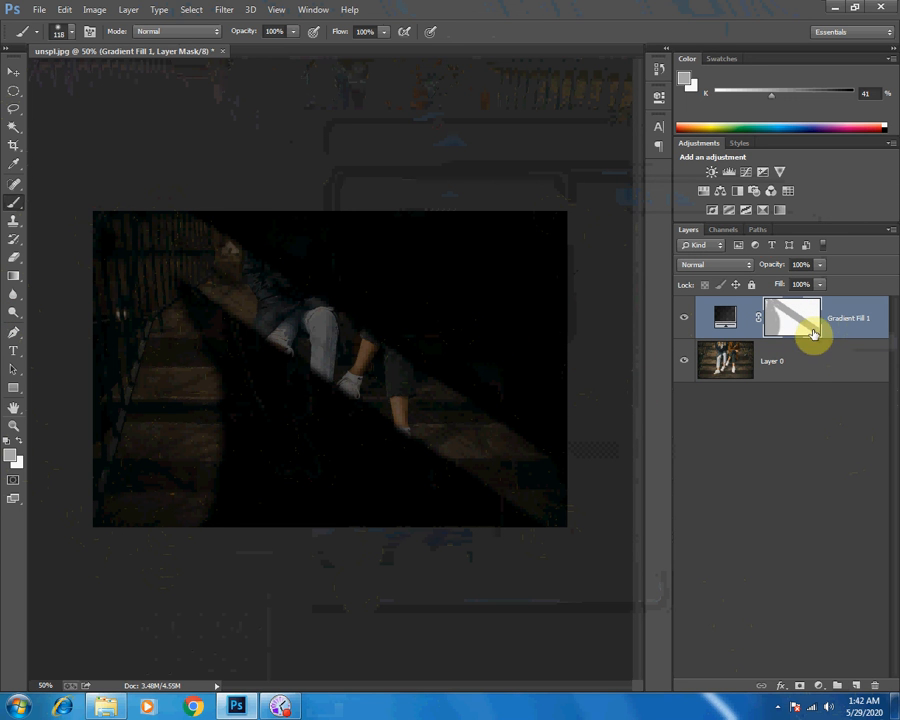
# Paint grey on the mask over the image's upper-right area, both seated people and the lower-left leg and shoe.
pyautogui.moveTo(321, 197); pyautogui.dragTo(558, 336)
pyautogui.moveTo(277, 194)
pyautogui.mouseDown()
pyautogui.moveTo(573, 285)
pyautogui.moveTo(484, 235)
pyautogui.moveTo(498, 325)
pyautogui.moveTo(187, 215)
pyautogui.moveTo(532, 404)
pyautogui.moveTo(446, 396)
pyautogui.moveTo(566, 444)
pyautogui.mouseUp()
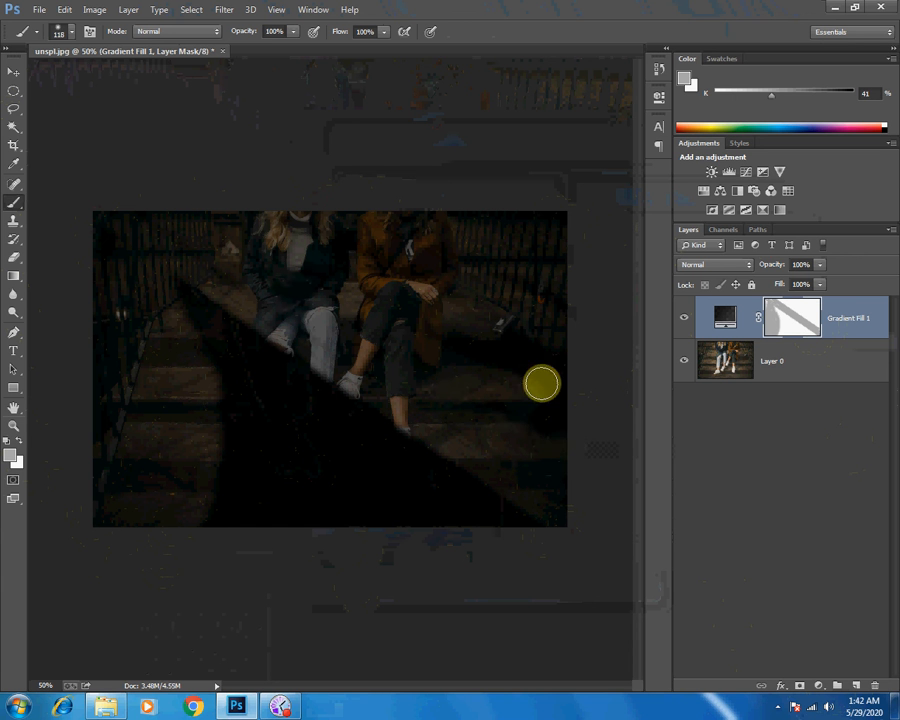
pyautogui.moveTo(429, 311); pyautogui.dragTo(468, 387)
pyautogui.moveTo(213, 519); pyautogui.dragTo(227, 468)
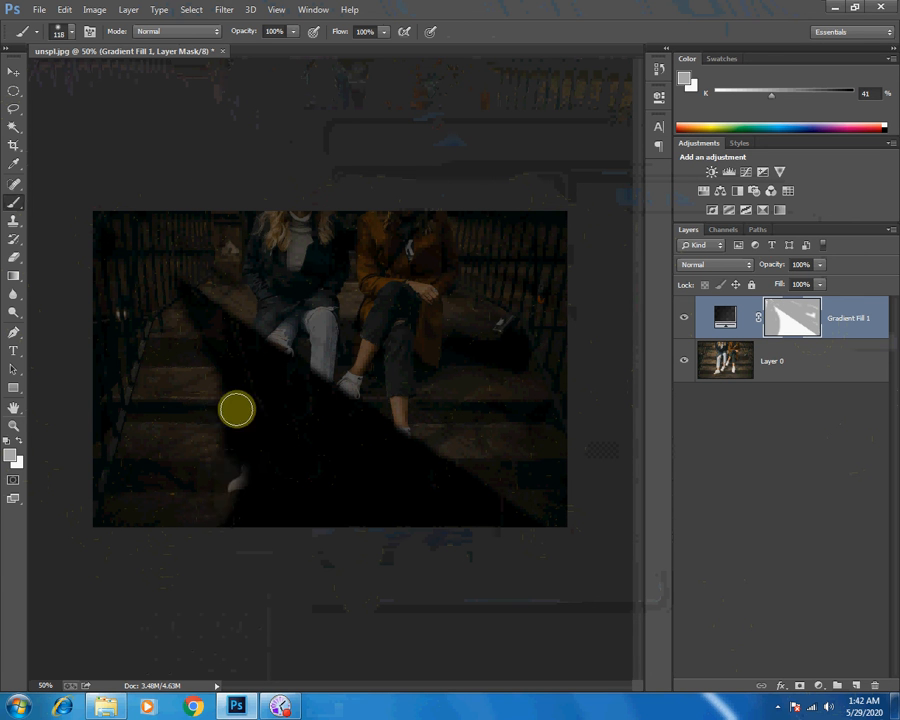
pyautogui.moveTo(193, 257)
pyautogui.mouseDown()
pyautogui.moveTo(262, 374)
pyautogui.moveTo(262, 478)
pyautogui.moveTo(241, 528)
pyautogui.mouseUp()
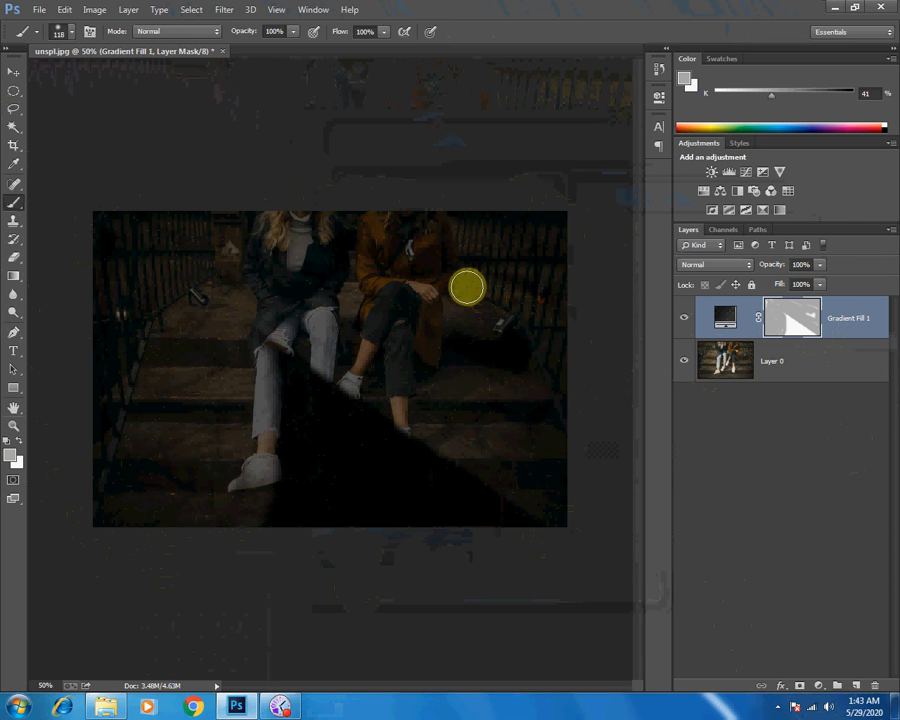
pyautogui.click(285, 707)
pyautogui.click(287, 708)
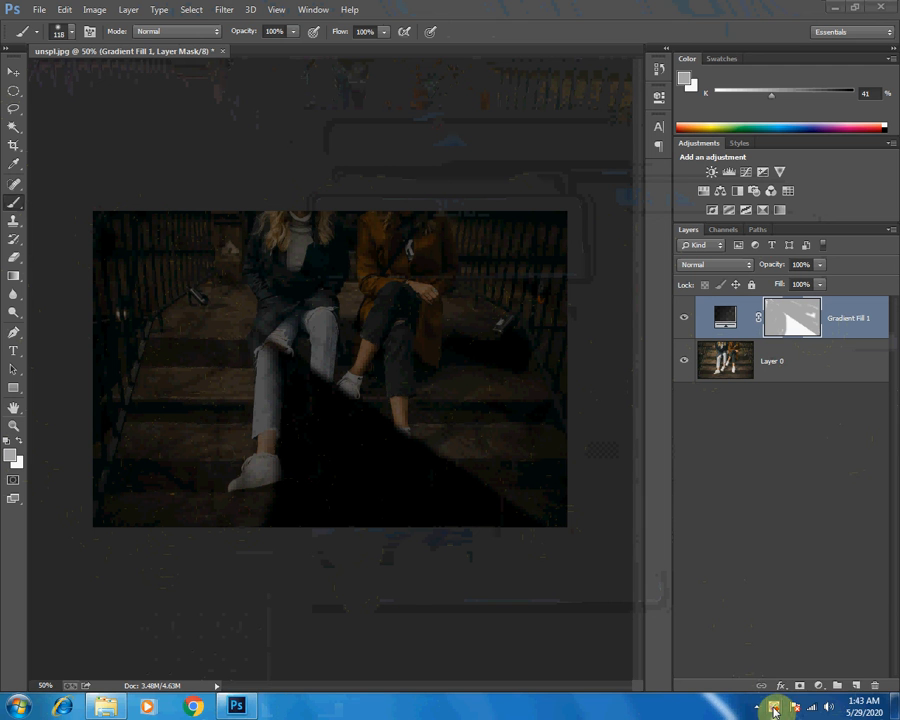
pyautogui.rightClick(774, 710)
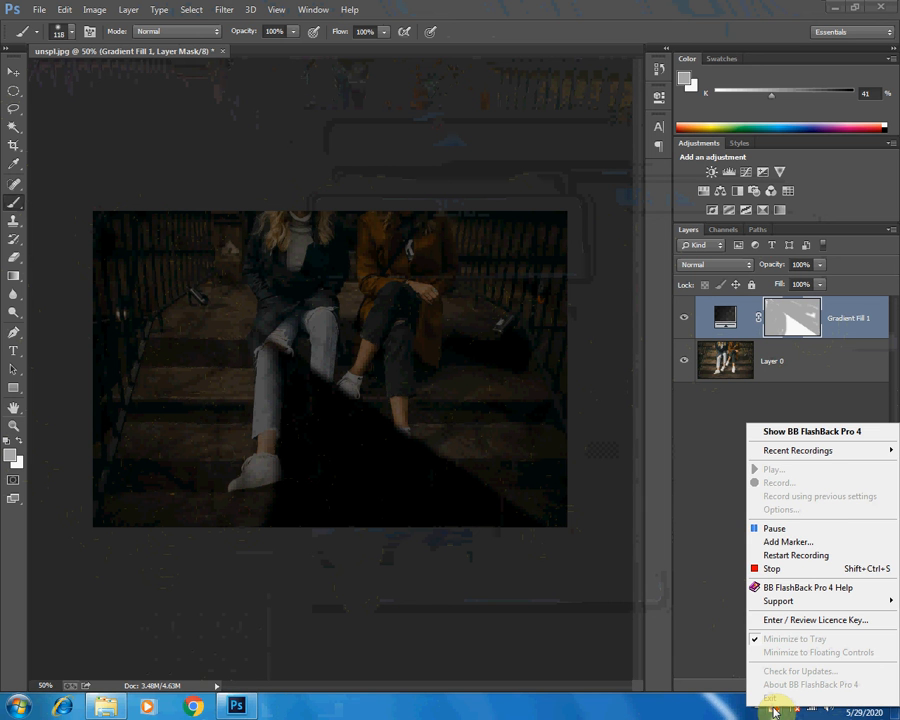